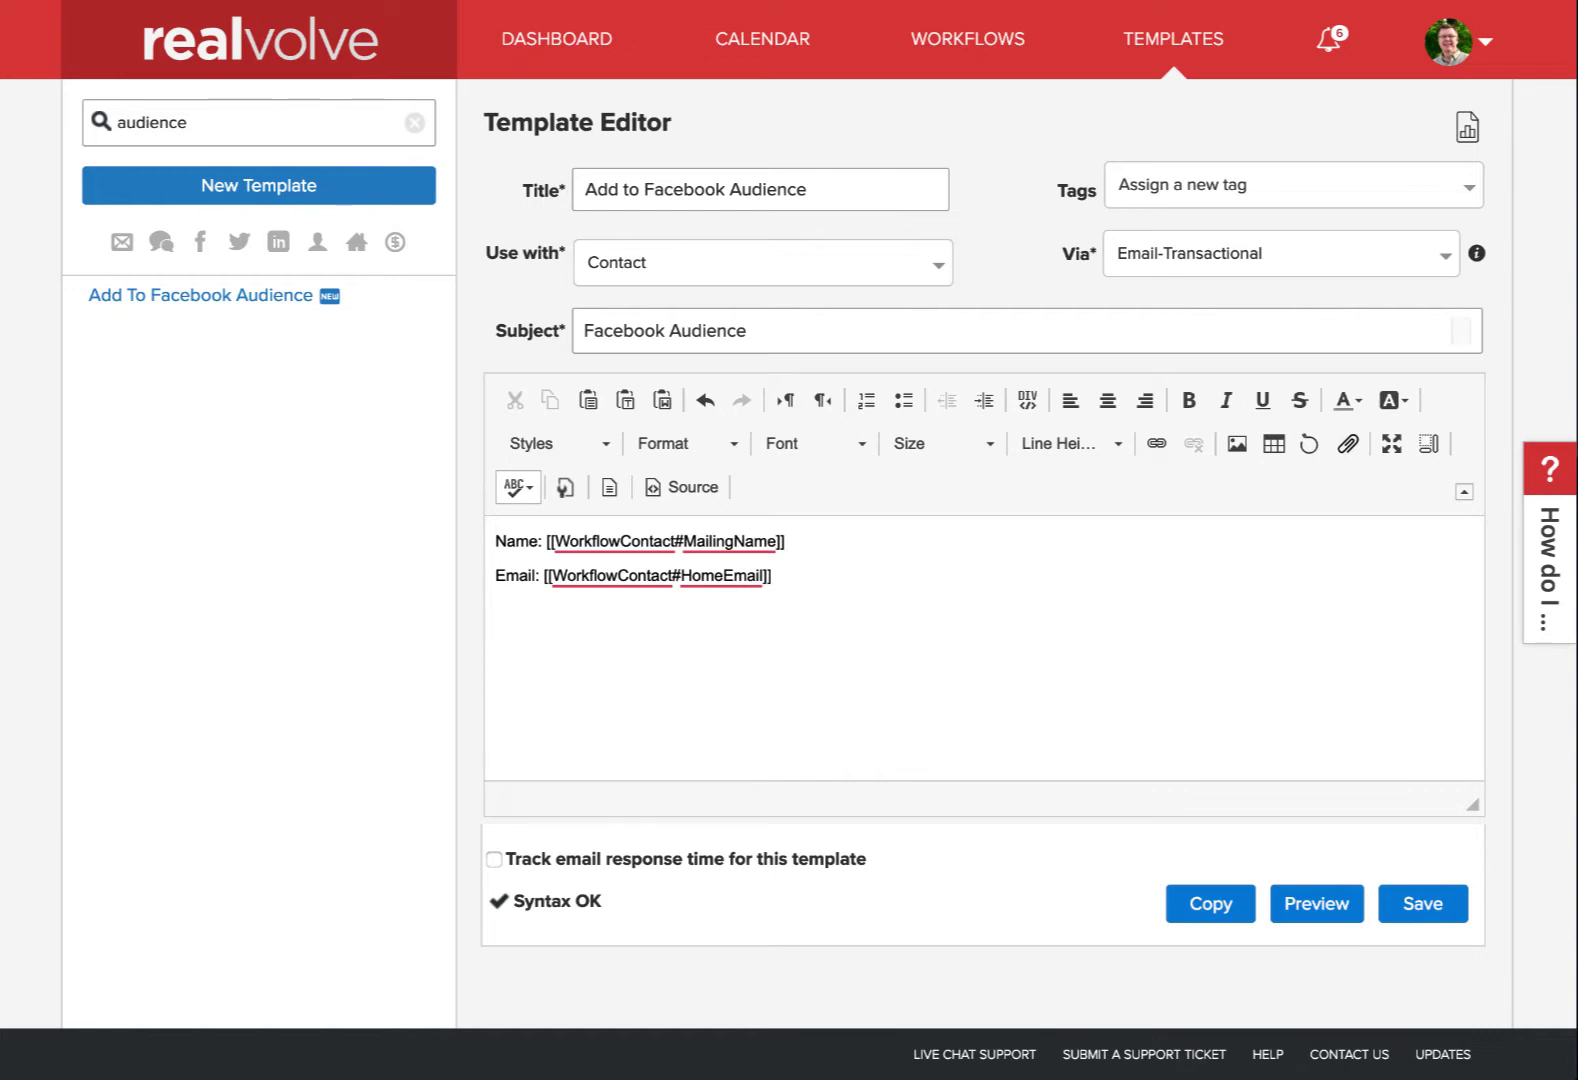
Check the body holds Name: [[WorkflowContact#MailingName]] and Email: [[WorkflowContact#HomeEmail]] lines
{"action": "left_click", "coordinate": [789, 579]}
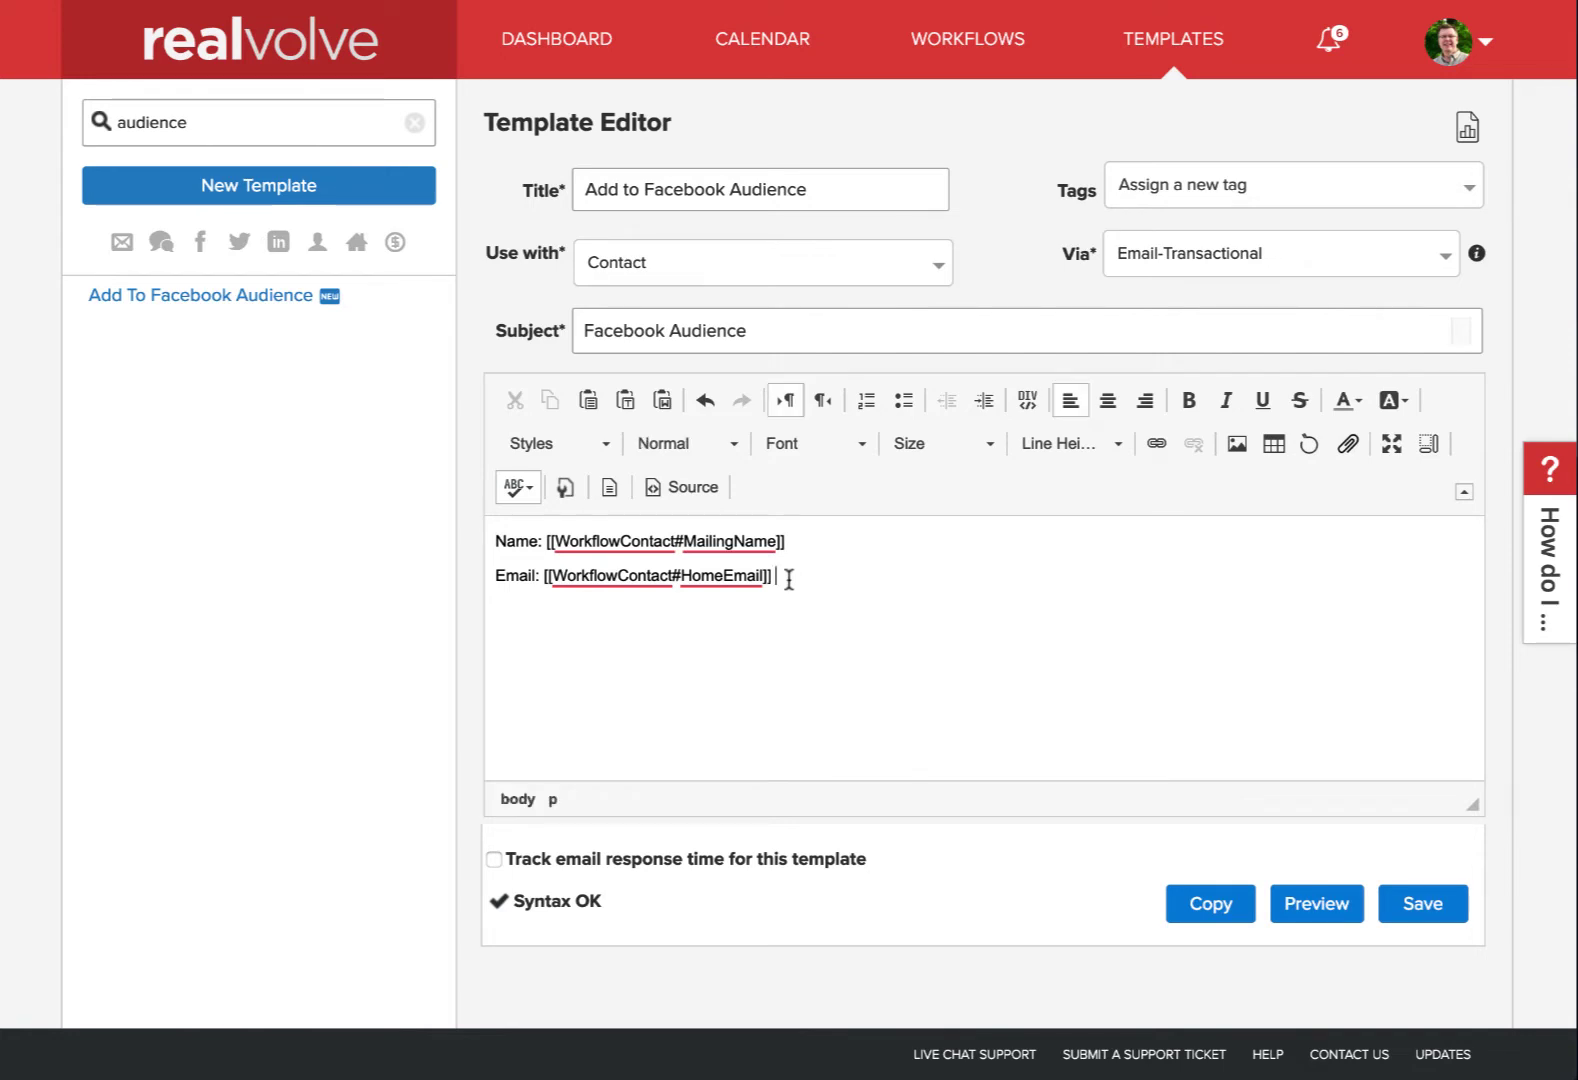
{"action": "left_click_drag", "start_coordinate": [789, 579], "coordinate": [497, 525]}
{"action": "left_click", "coordinate": [502, 533]}
Save the Add to Facebook Audience template and create a new parser mailbox, skipping the wait
{"action": "left_click", "coordinate": [1440, 903]}
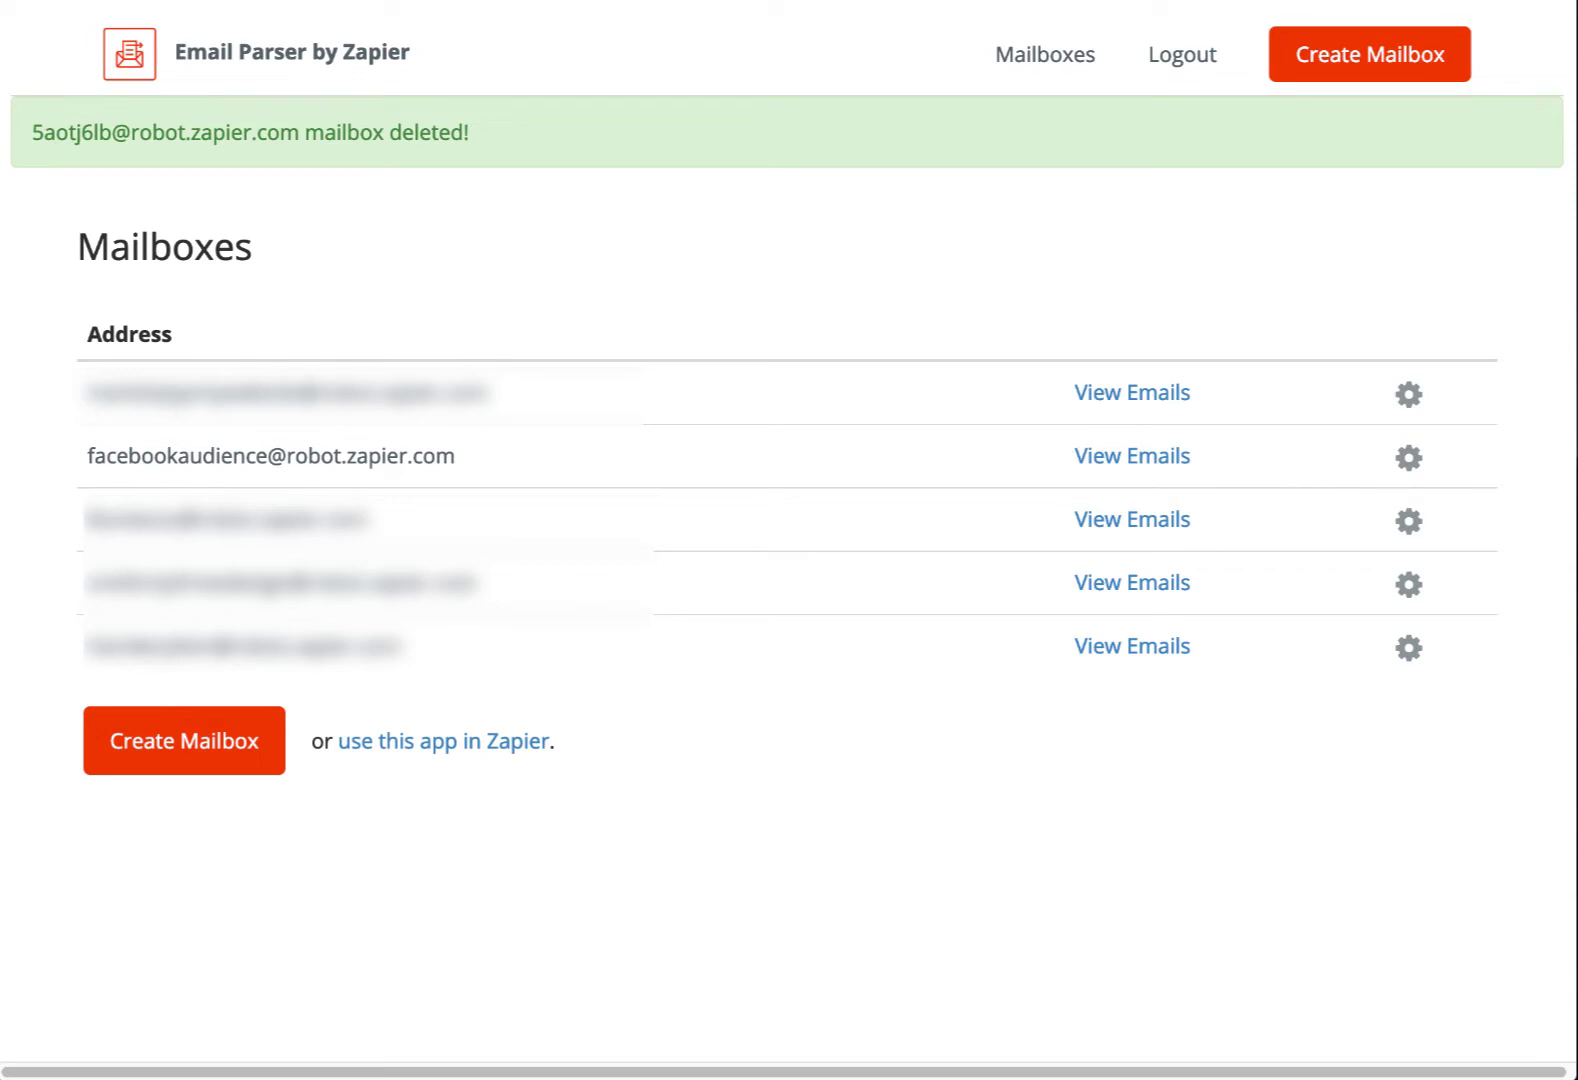
{"action": "left_click", "coordinate": [193, 757]}
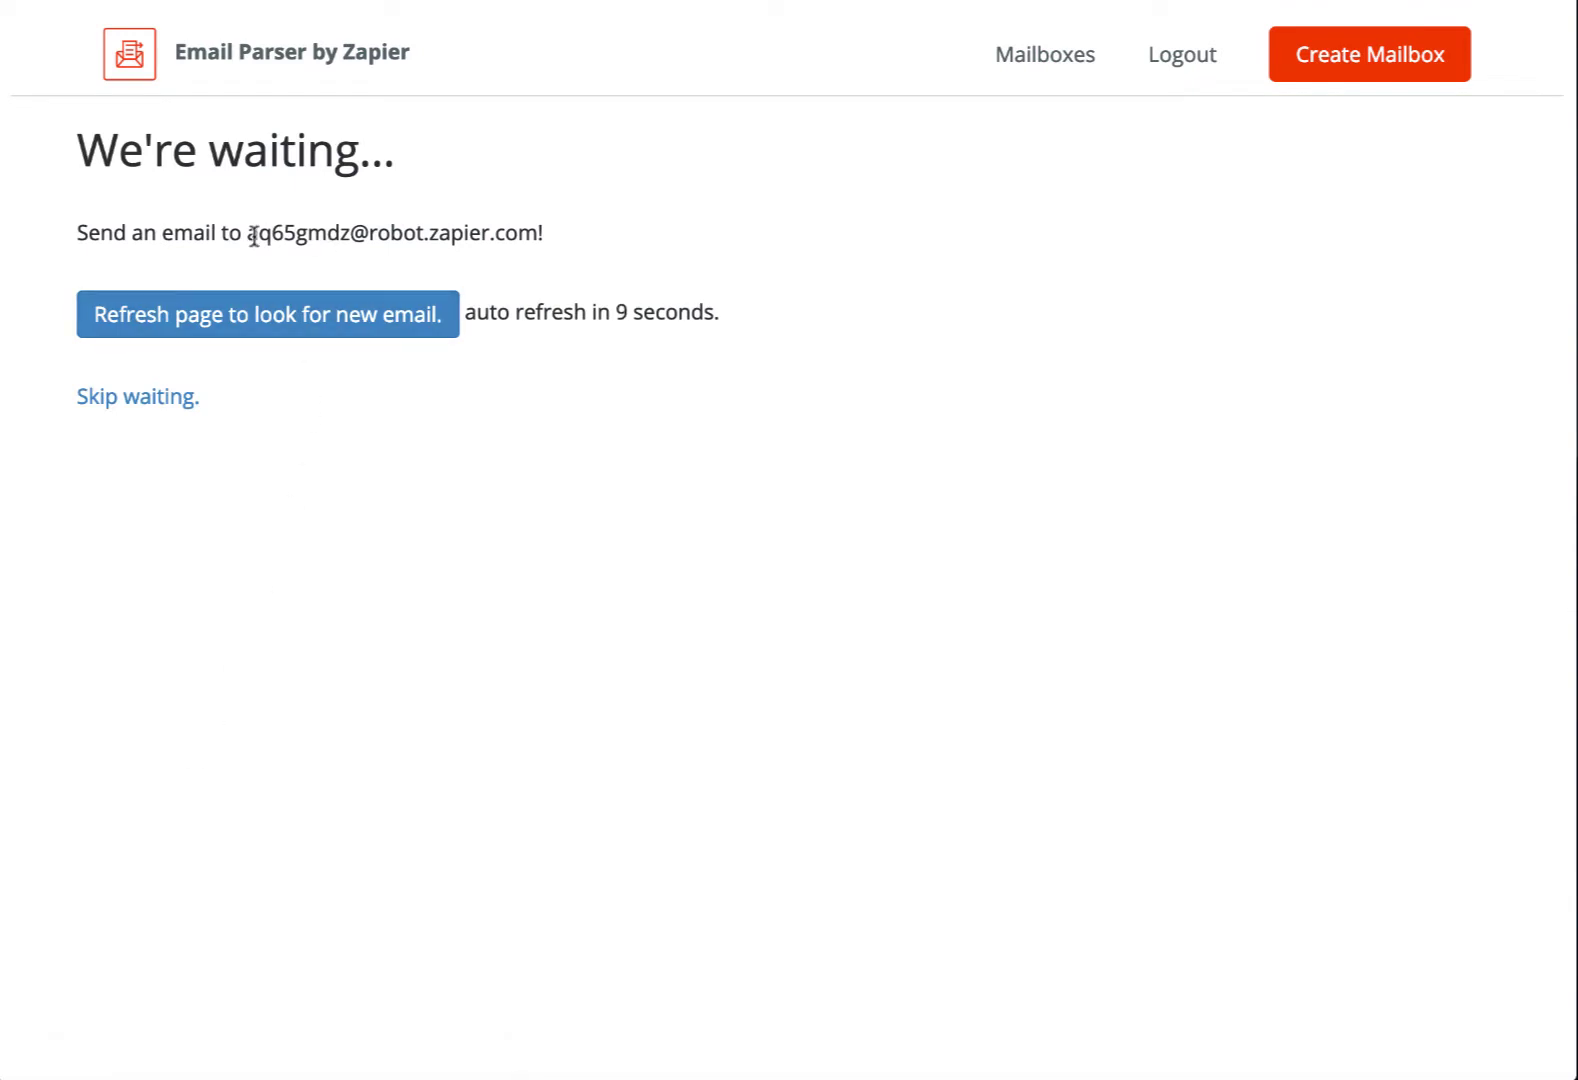
{"action": "left_click", "coordinate": [155, 408]}
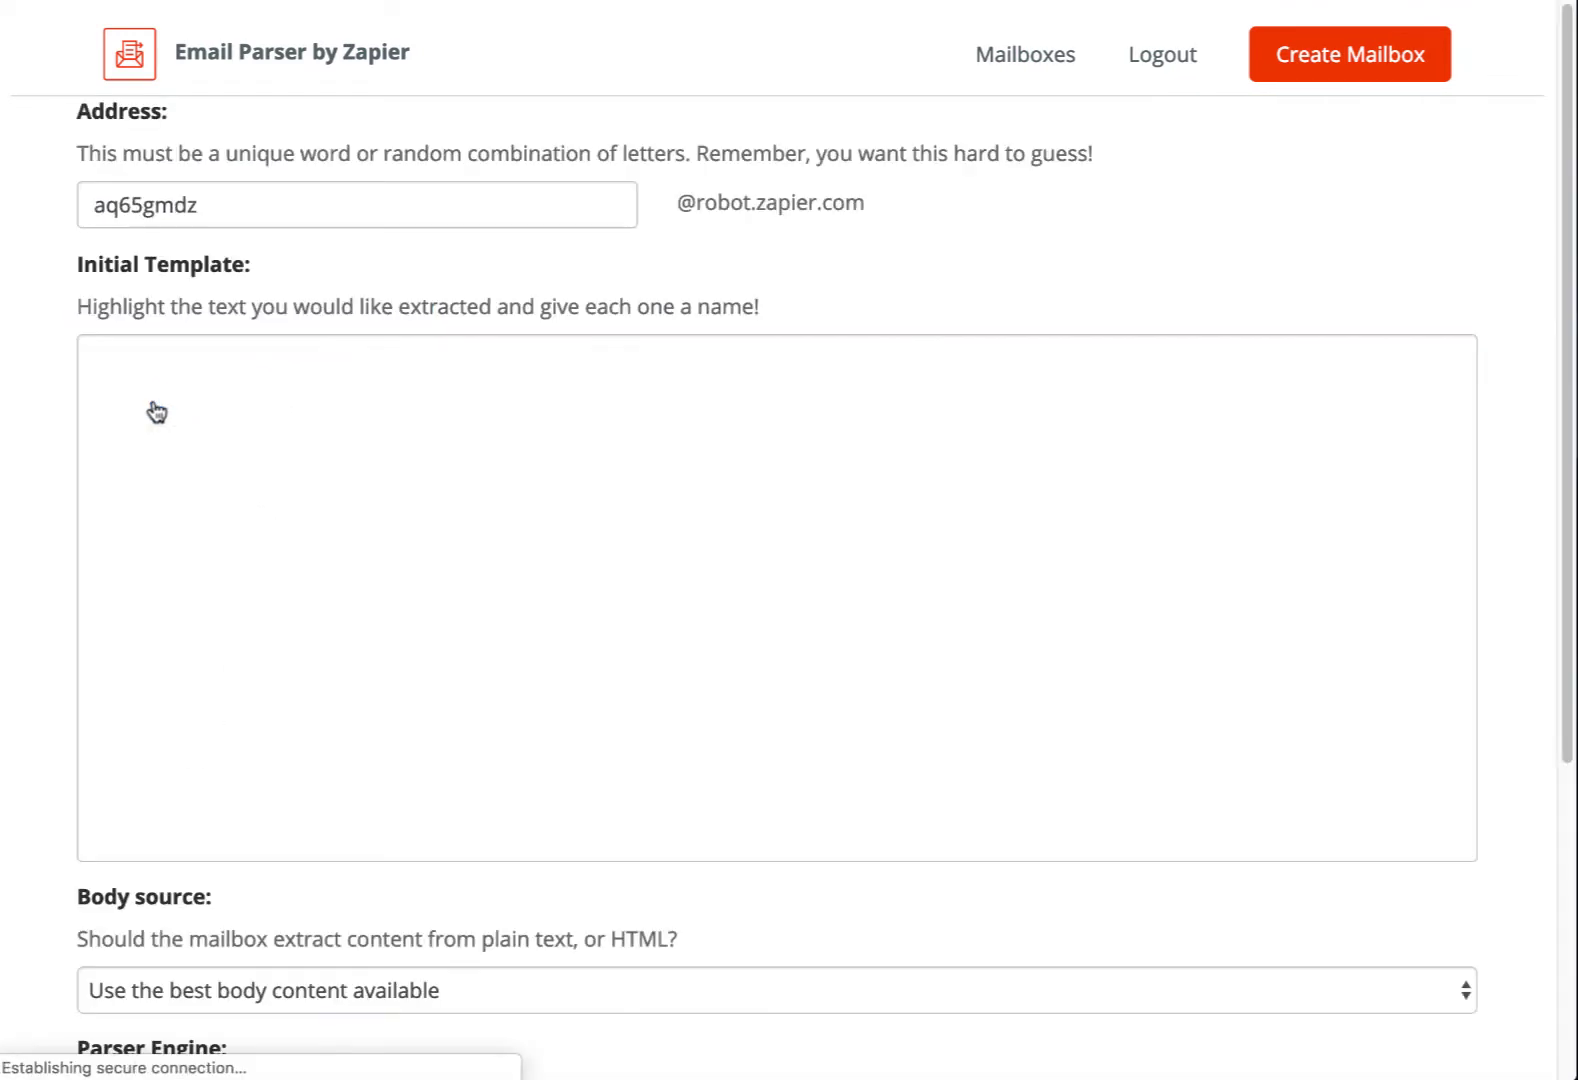
Replace the generated mailbox address with a unique facebookaudience address and save address and template
{"action": "left_click_drag", "start_coordinate": [220, 200], "coordinate": [92, 206]}
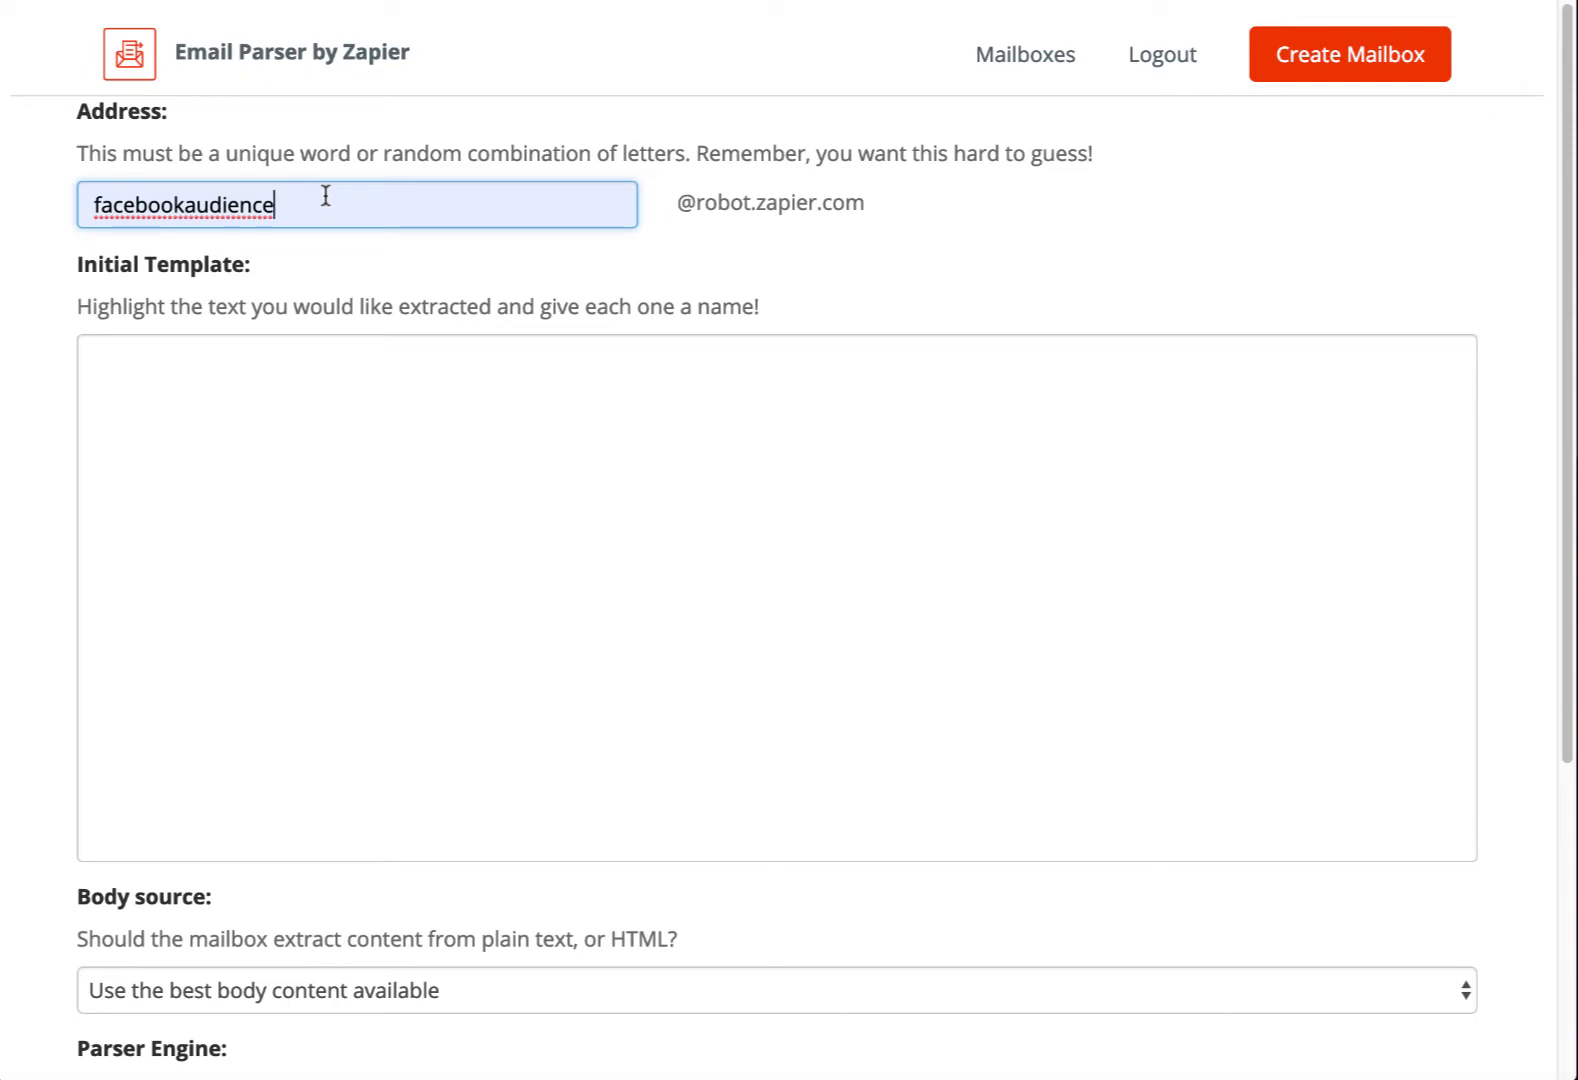
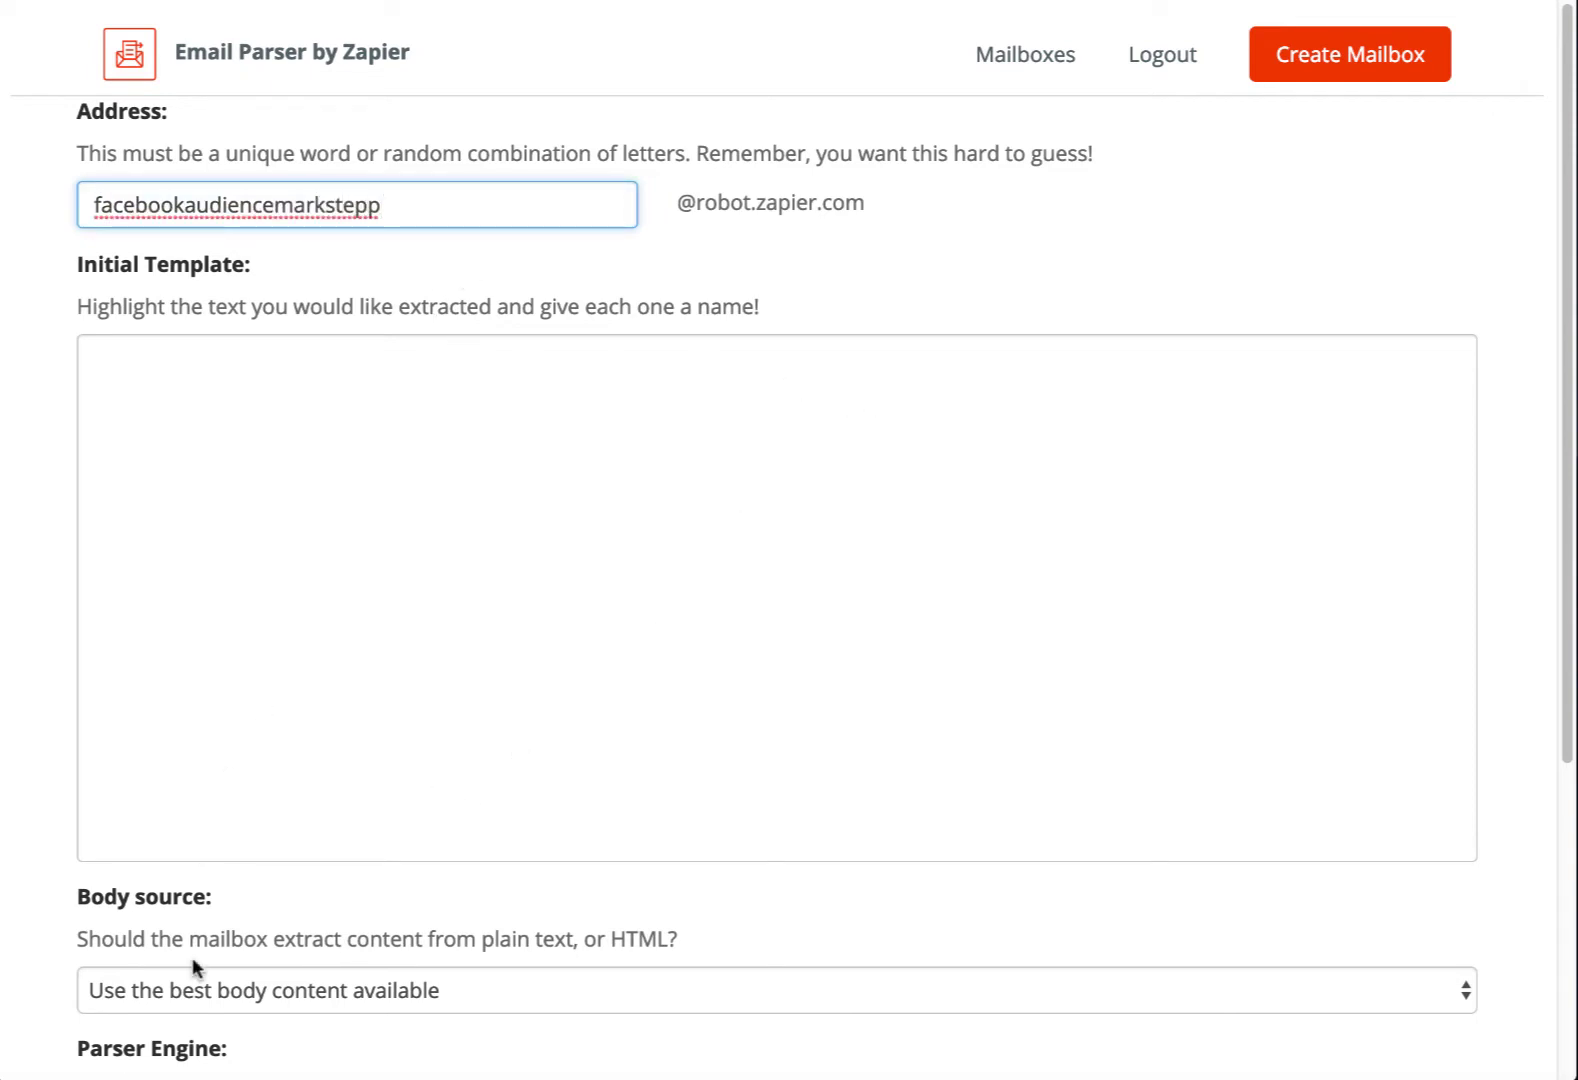
{"action": "scroll", "coordinate": [703, 566], "scroll_direction": "down", "scroll_amount": 3}
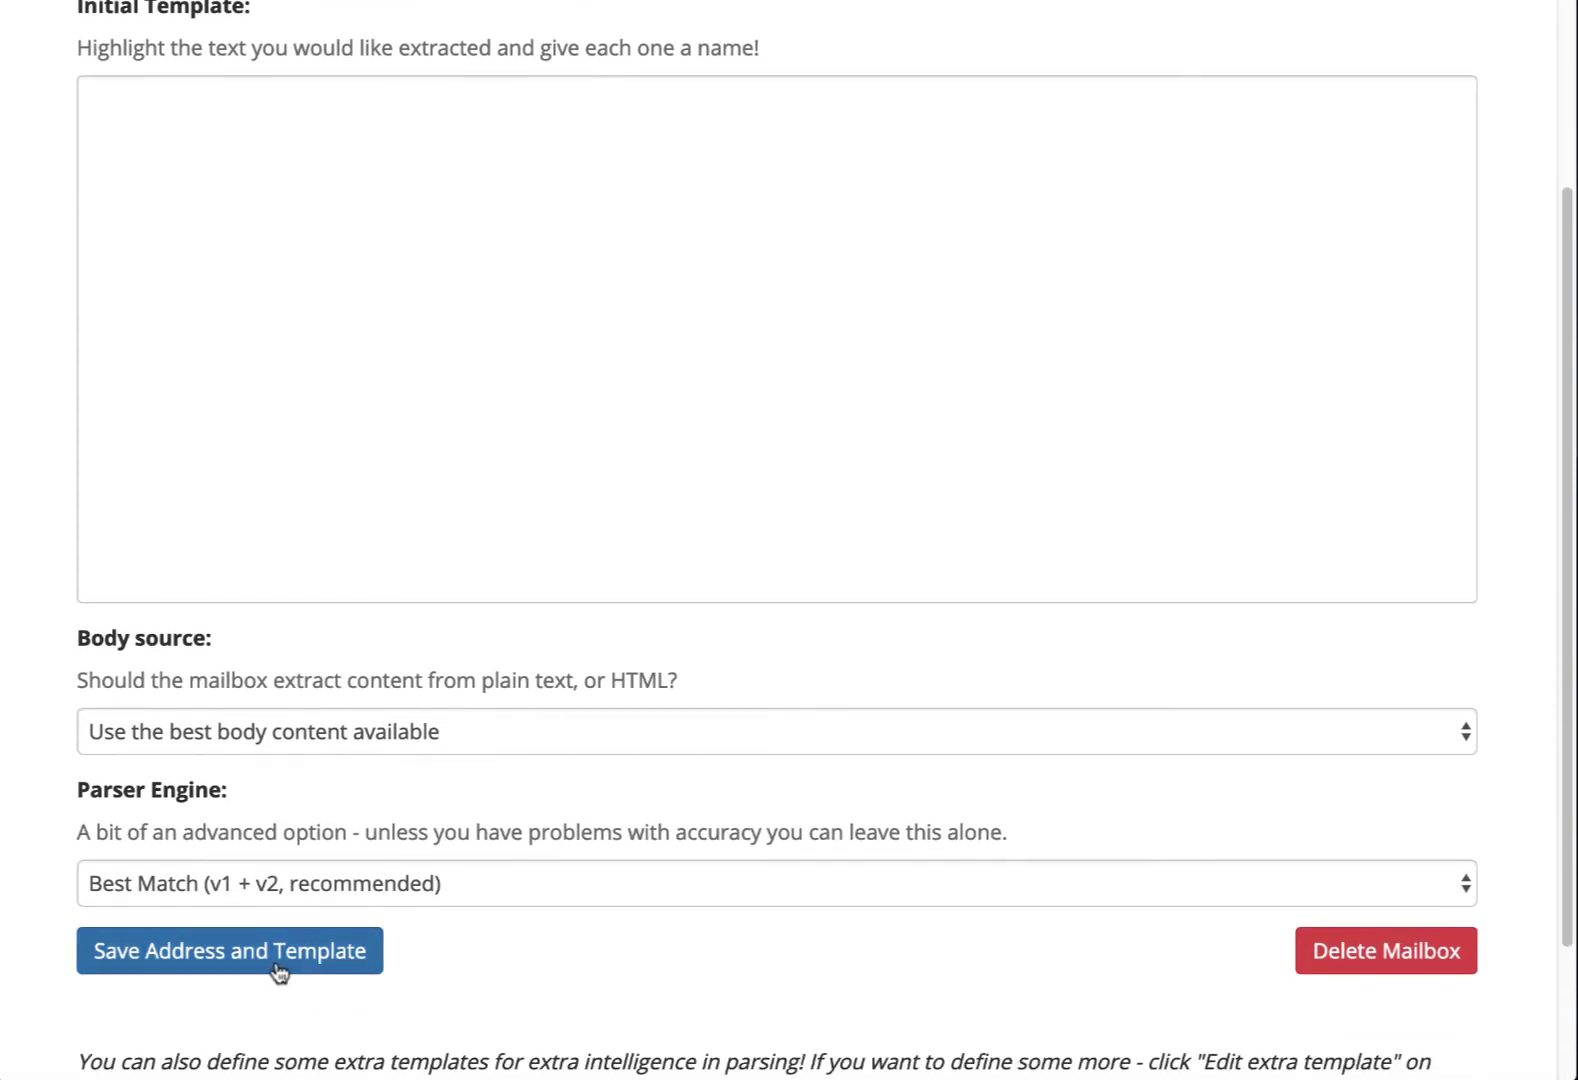
{"action": "left_click", "coordinate": [279, 970]}
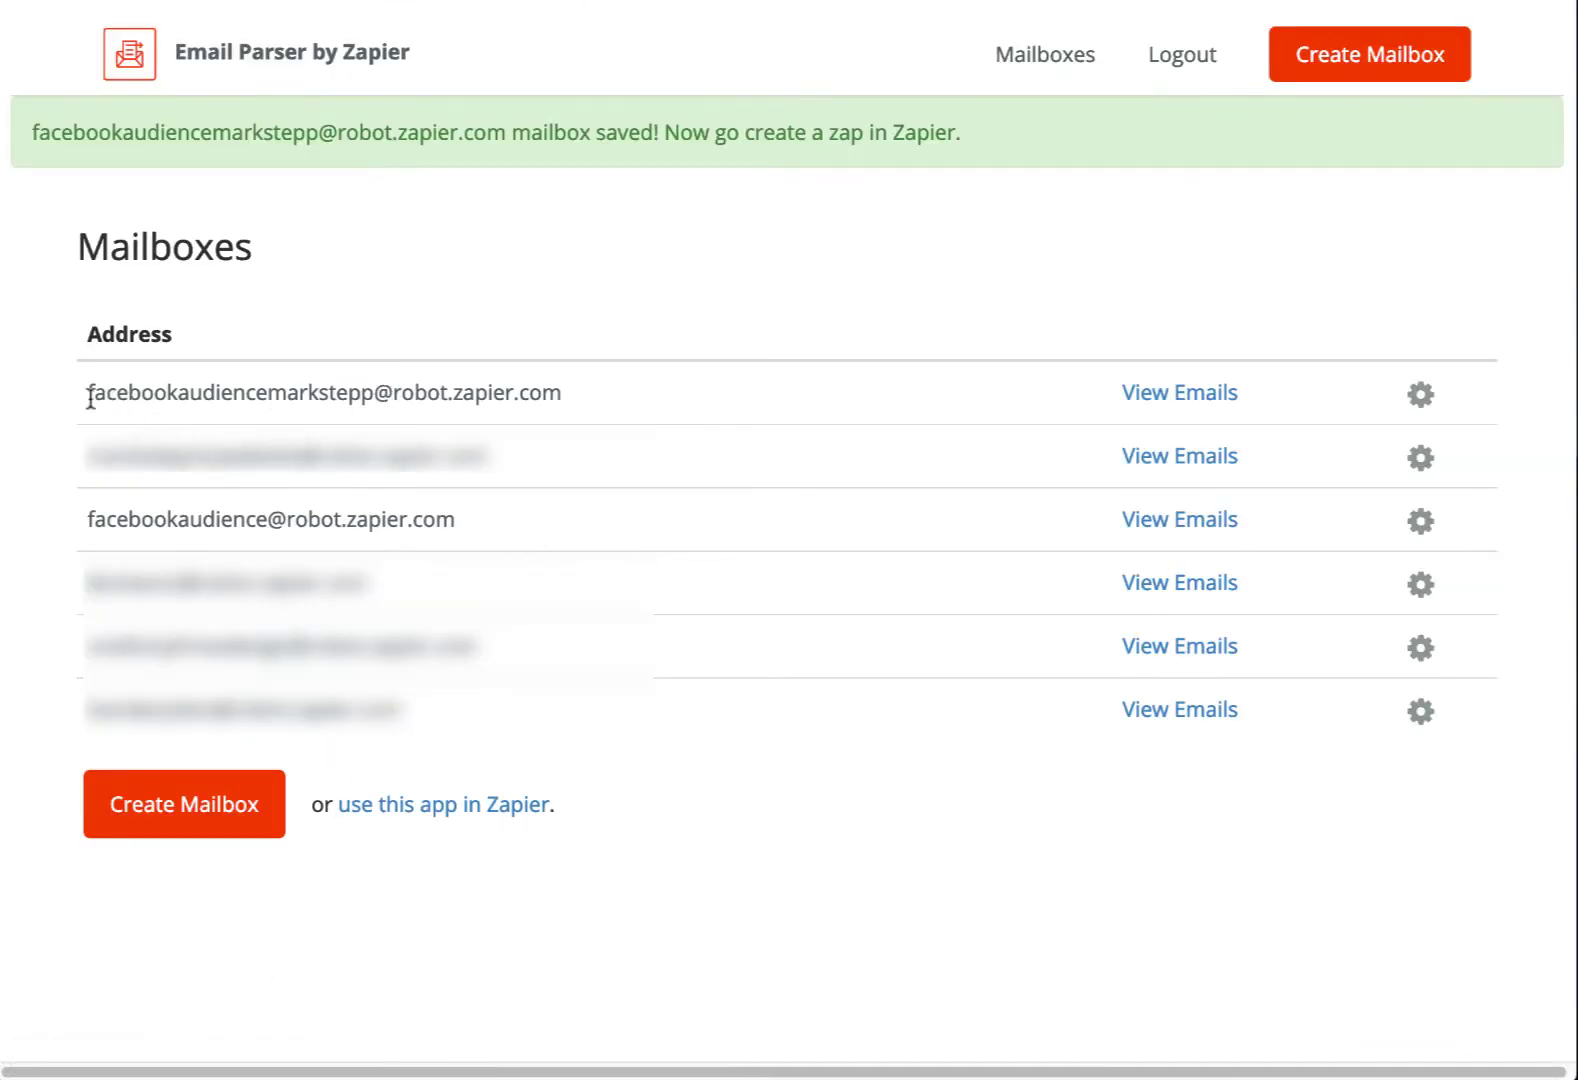
{"action": "left_click_drag", "start_coordinate": [88, 394], "coordinate": [382, 389]}
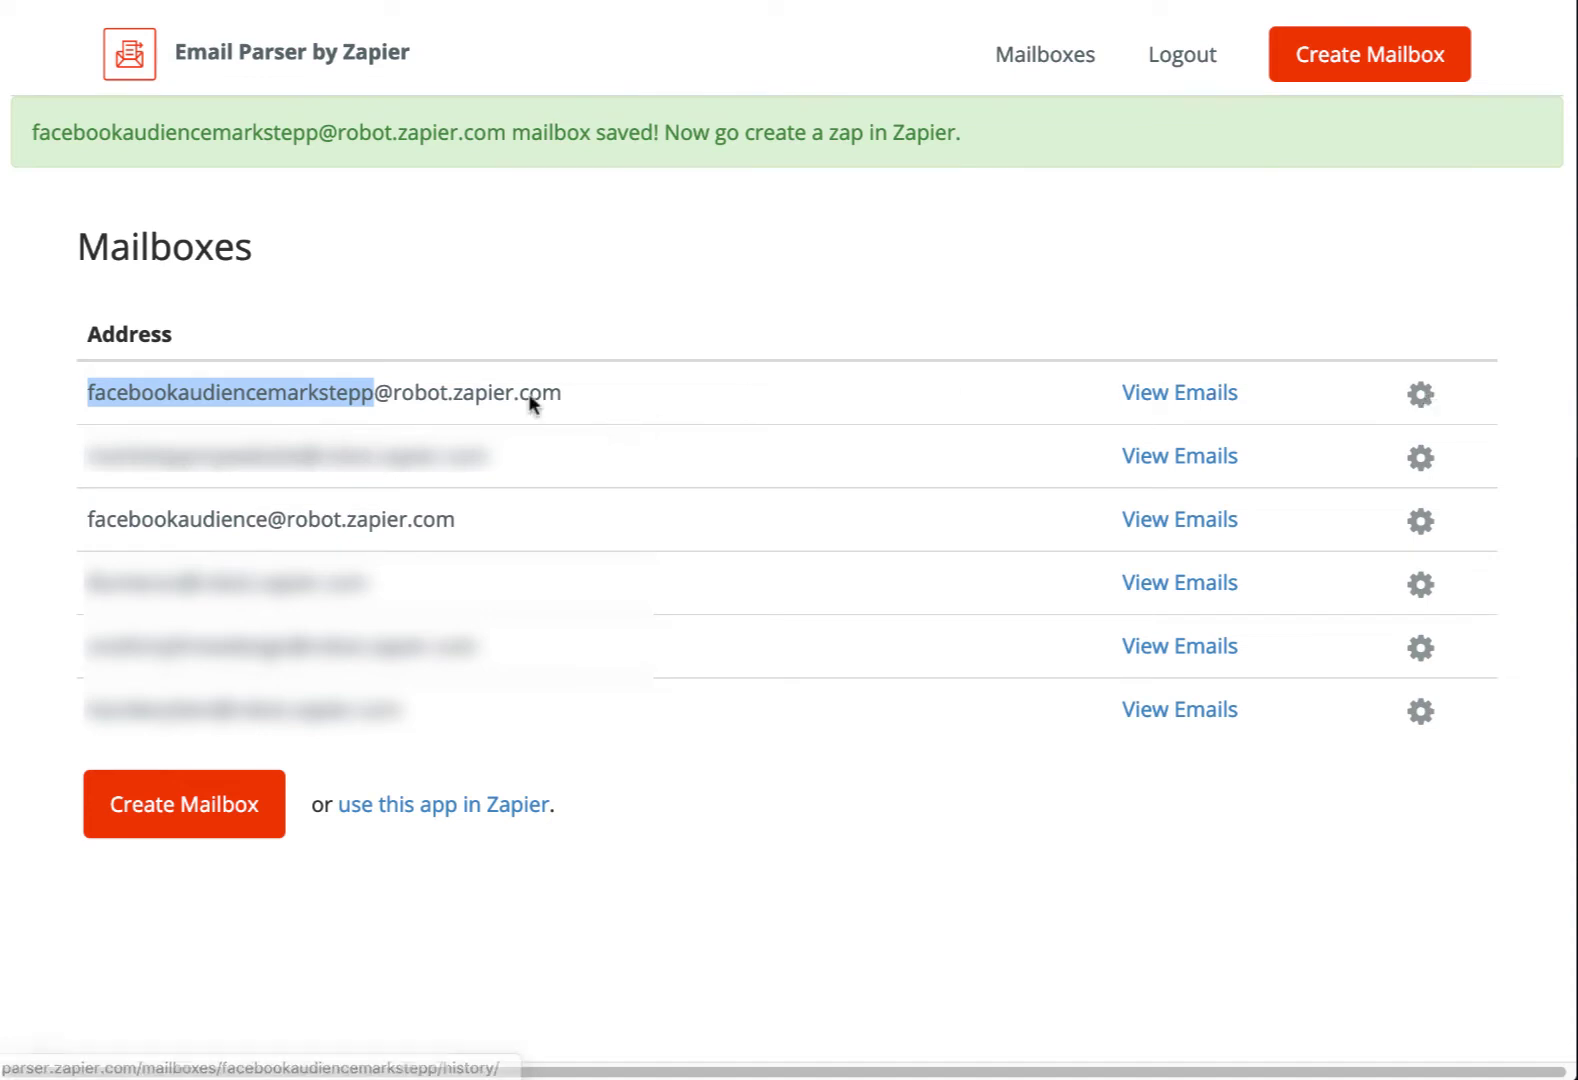
{"action": "left_click", "coordinate": [833, 386]}
{"action": "mouse_move", "coordinate": [72, 521]}
{"action": "left_mouse_down"}
{"action": "mouse_move", "coordinate": [477, 517]}
{"action": "mouse_move", "coordinate": [70, 525]}
{"action": "left_mouse_up"}
{"action": "left_click", "coordinate": [477, 517]}
{"action": "left_click", "coordinate": [196, 527]}
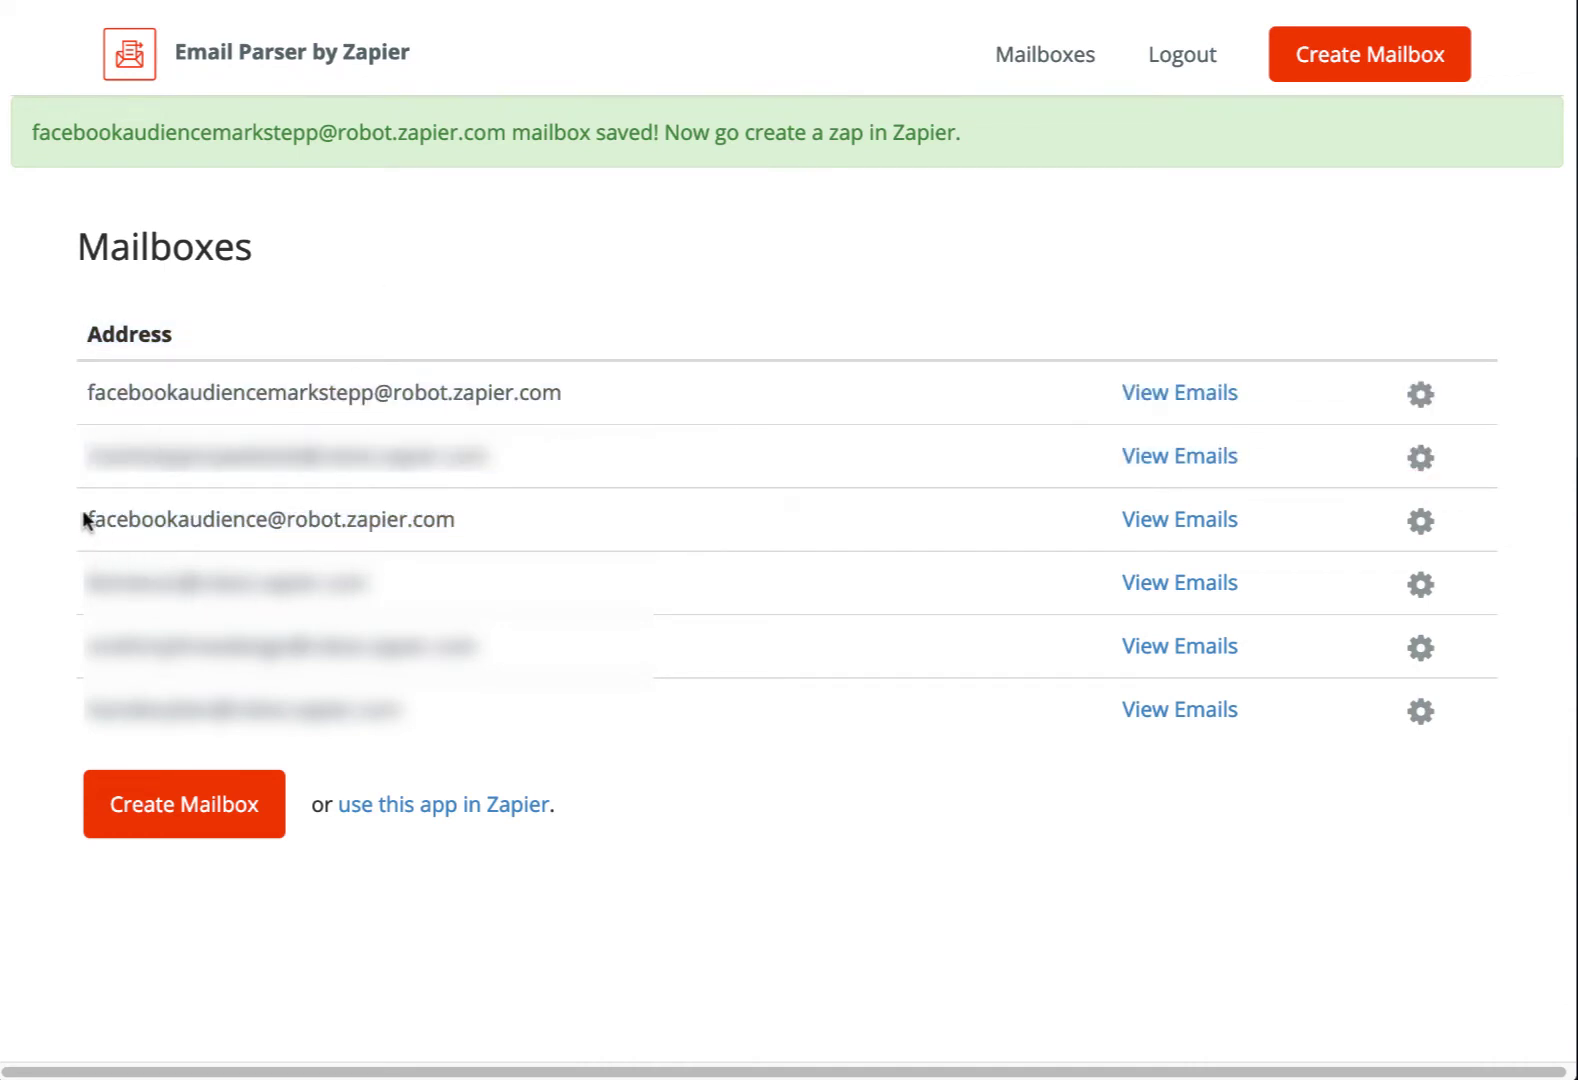
{"action": "left_click_drag", "start_coordinate": [82, 519], "coordinate": [458, 512]}
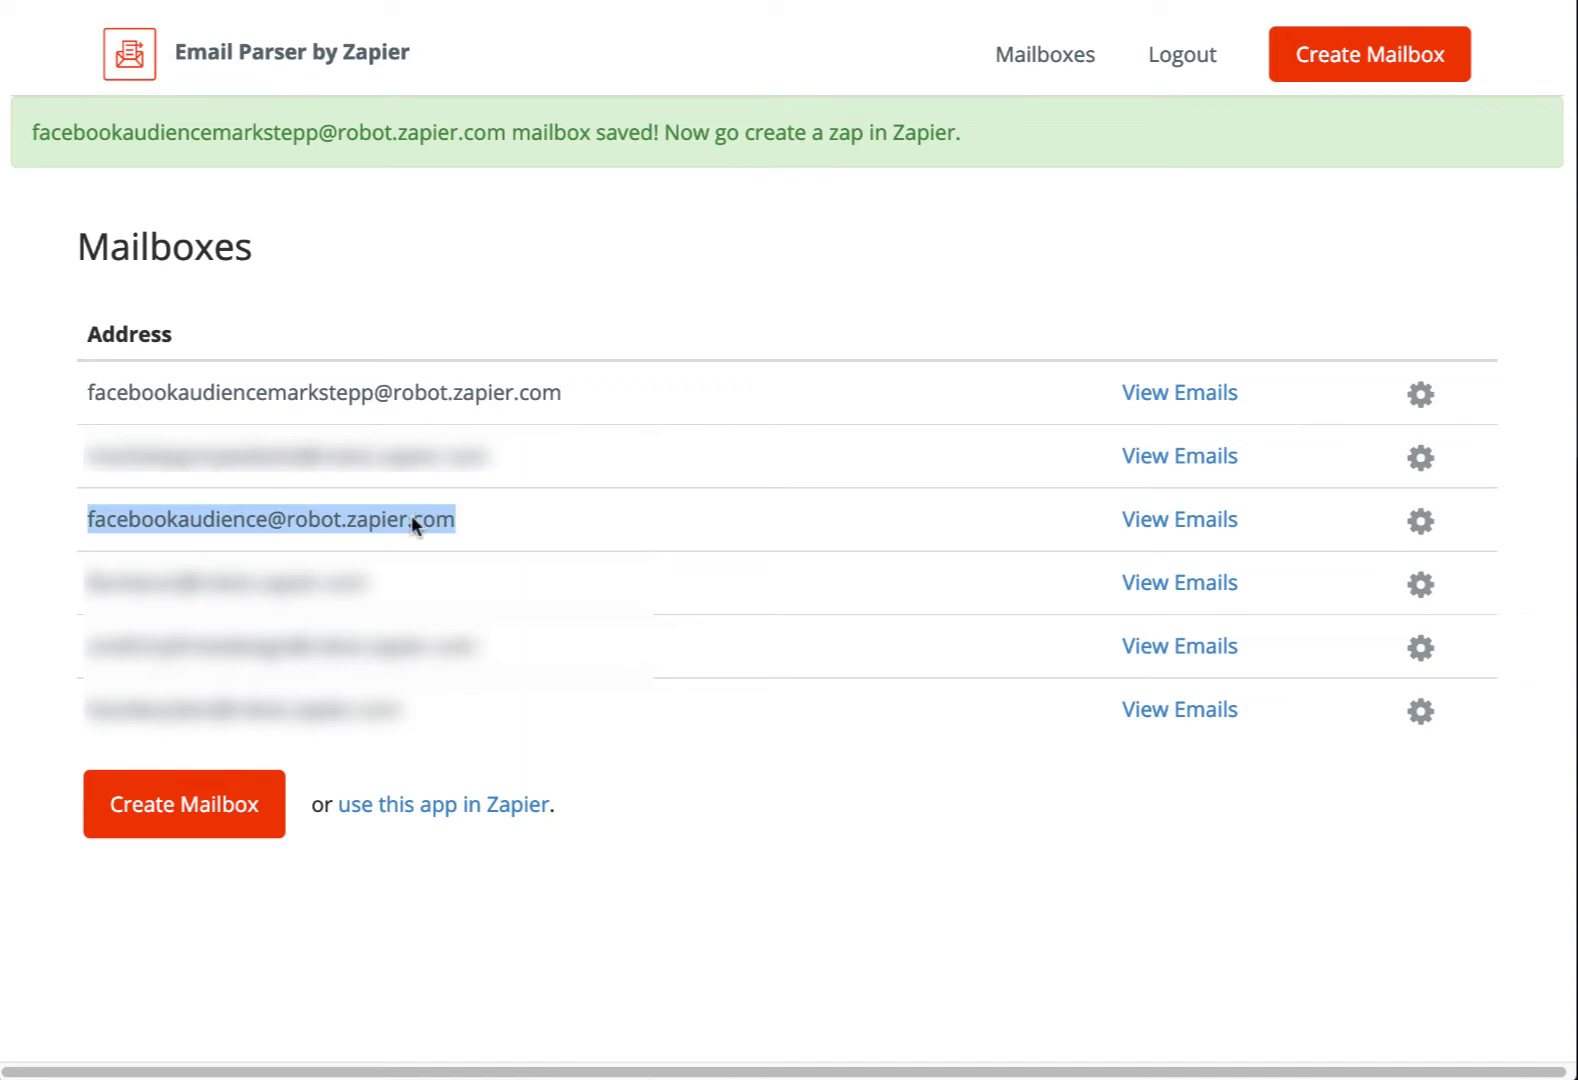
{"action": "right_click", "coordinate": [411, 515]}
{"action": "left_click", "coordinate": [464, 573]}
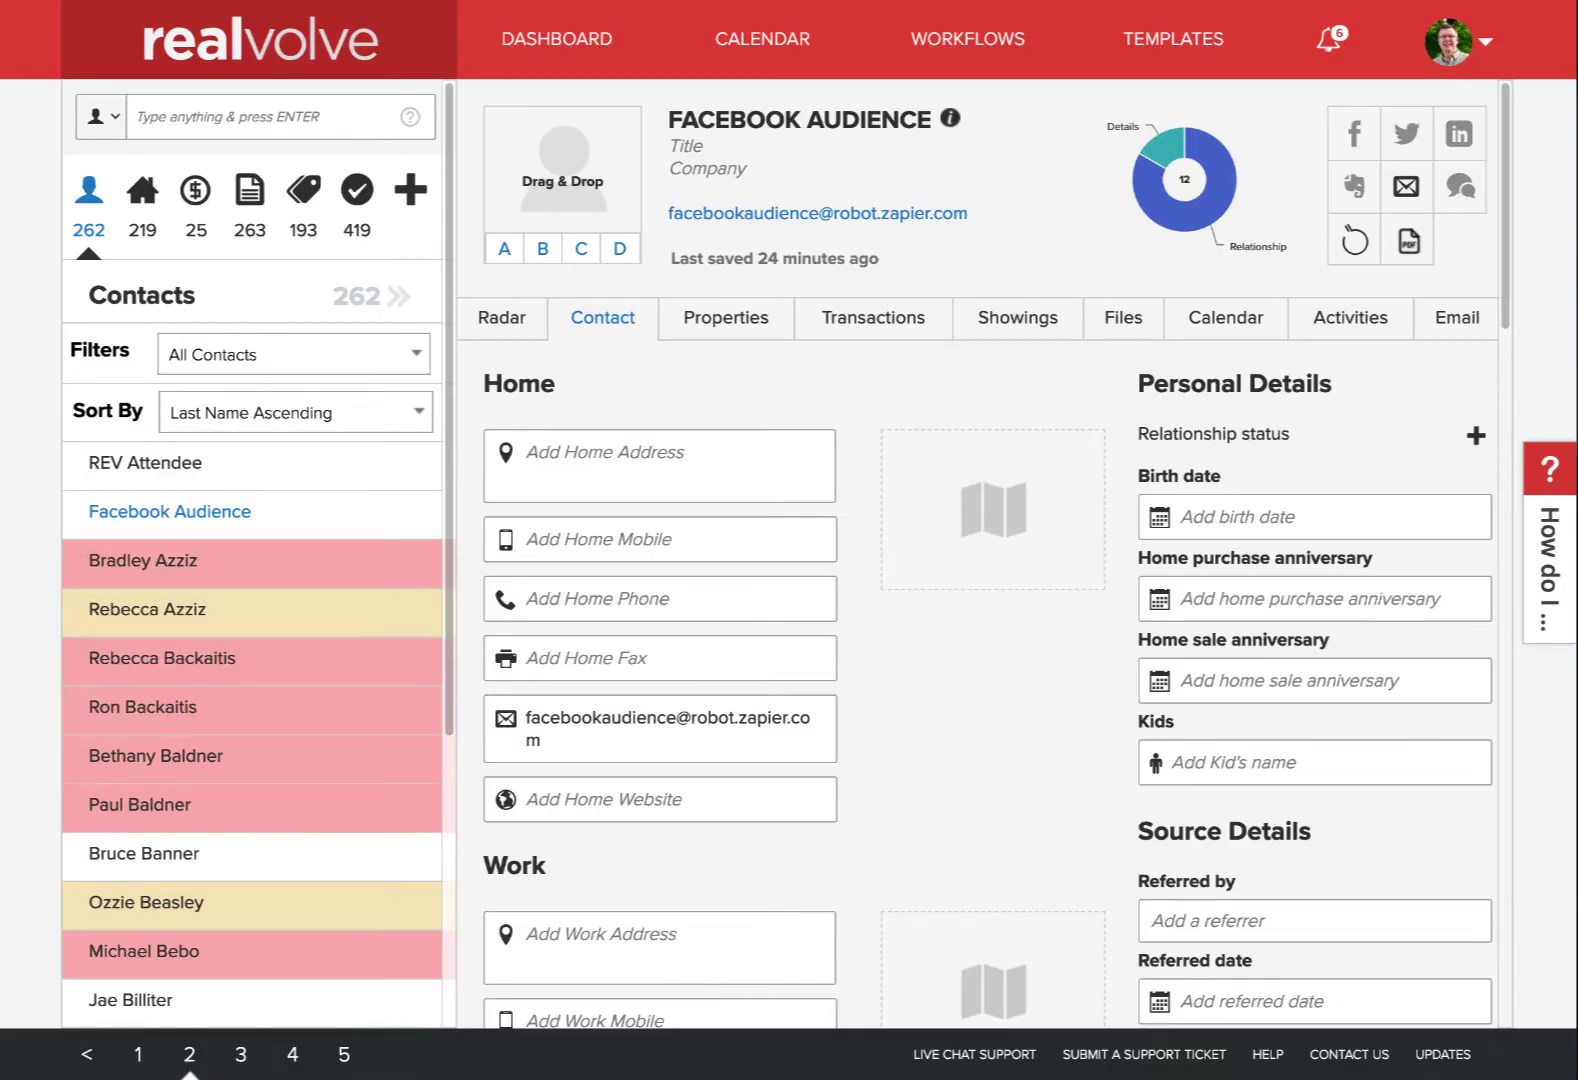
Check the Facebook Audience contact's home email field without adding a new record
{"action": "left_click", "coordinate": [410, 189]}
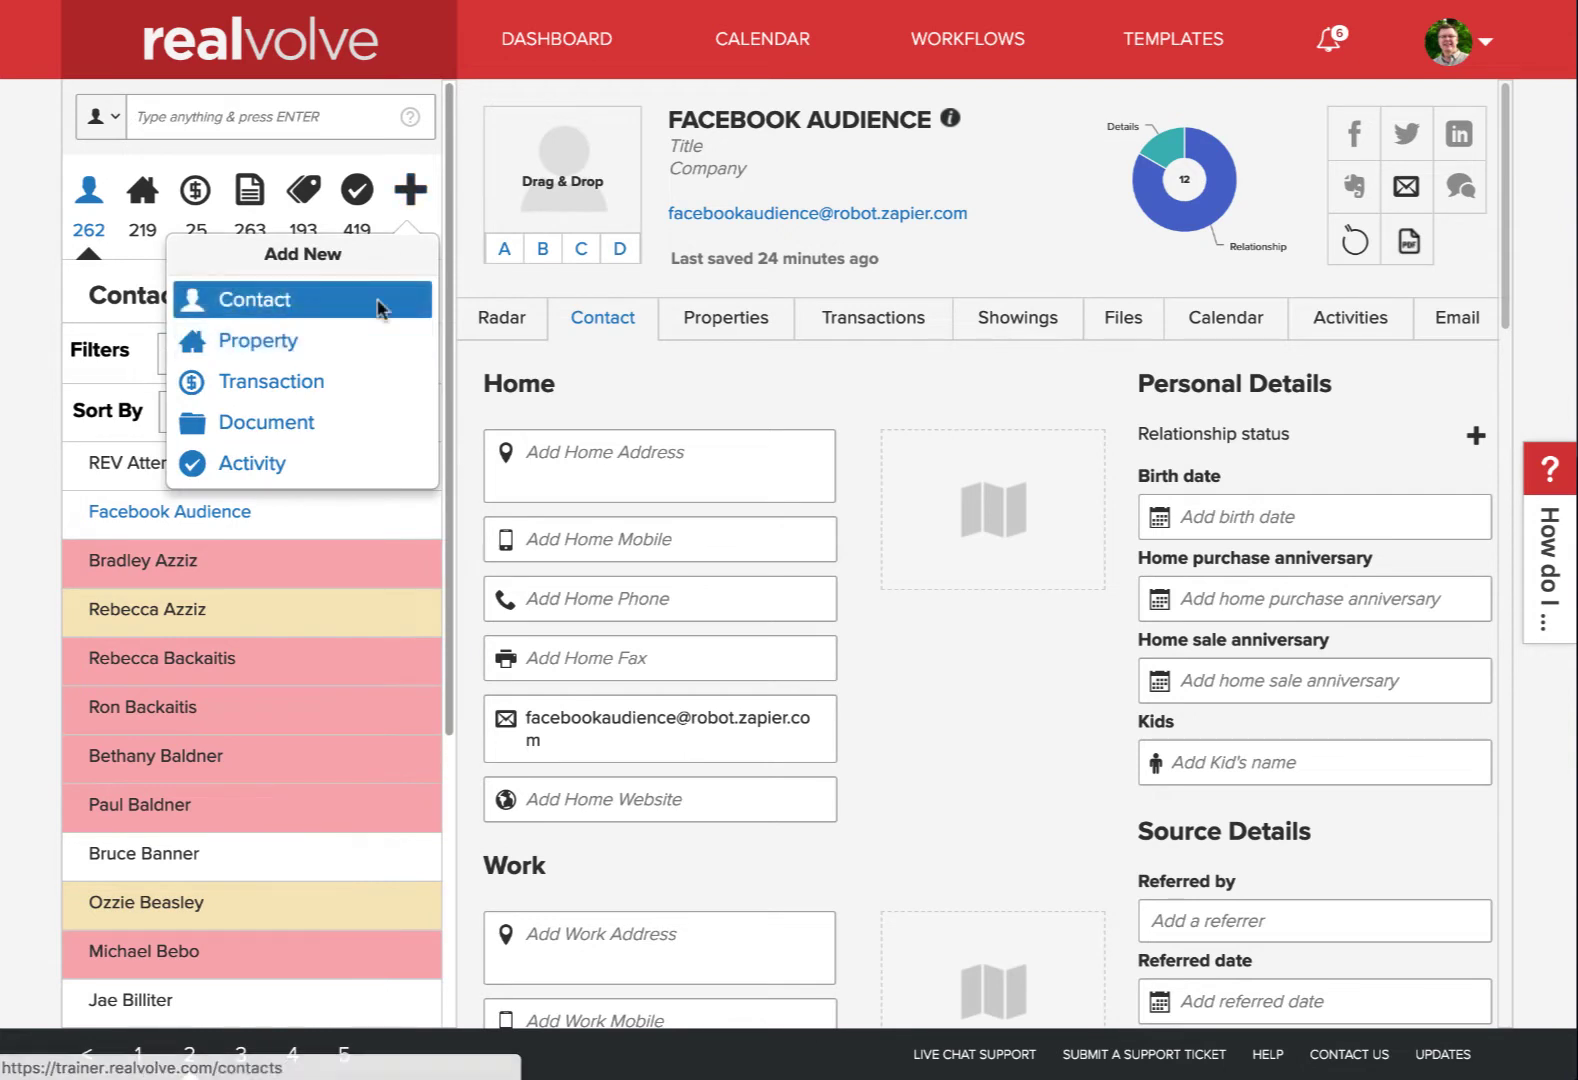
{"action": "left_click", "coordinate": [986, 184]}
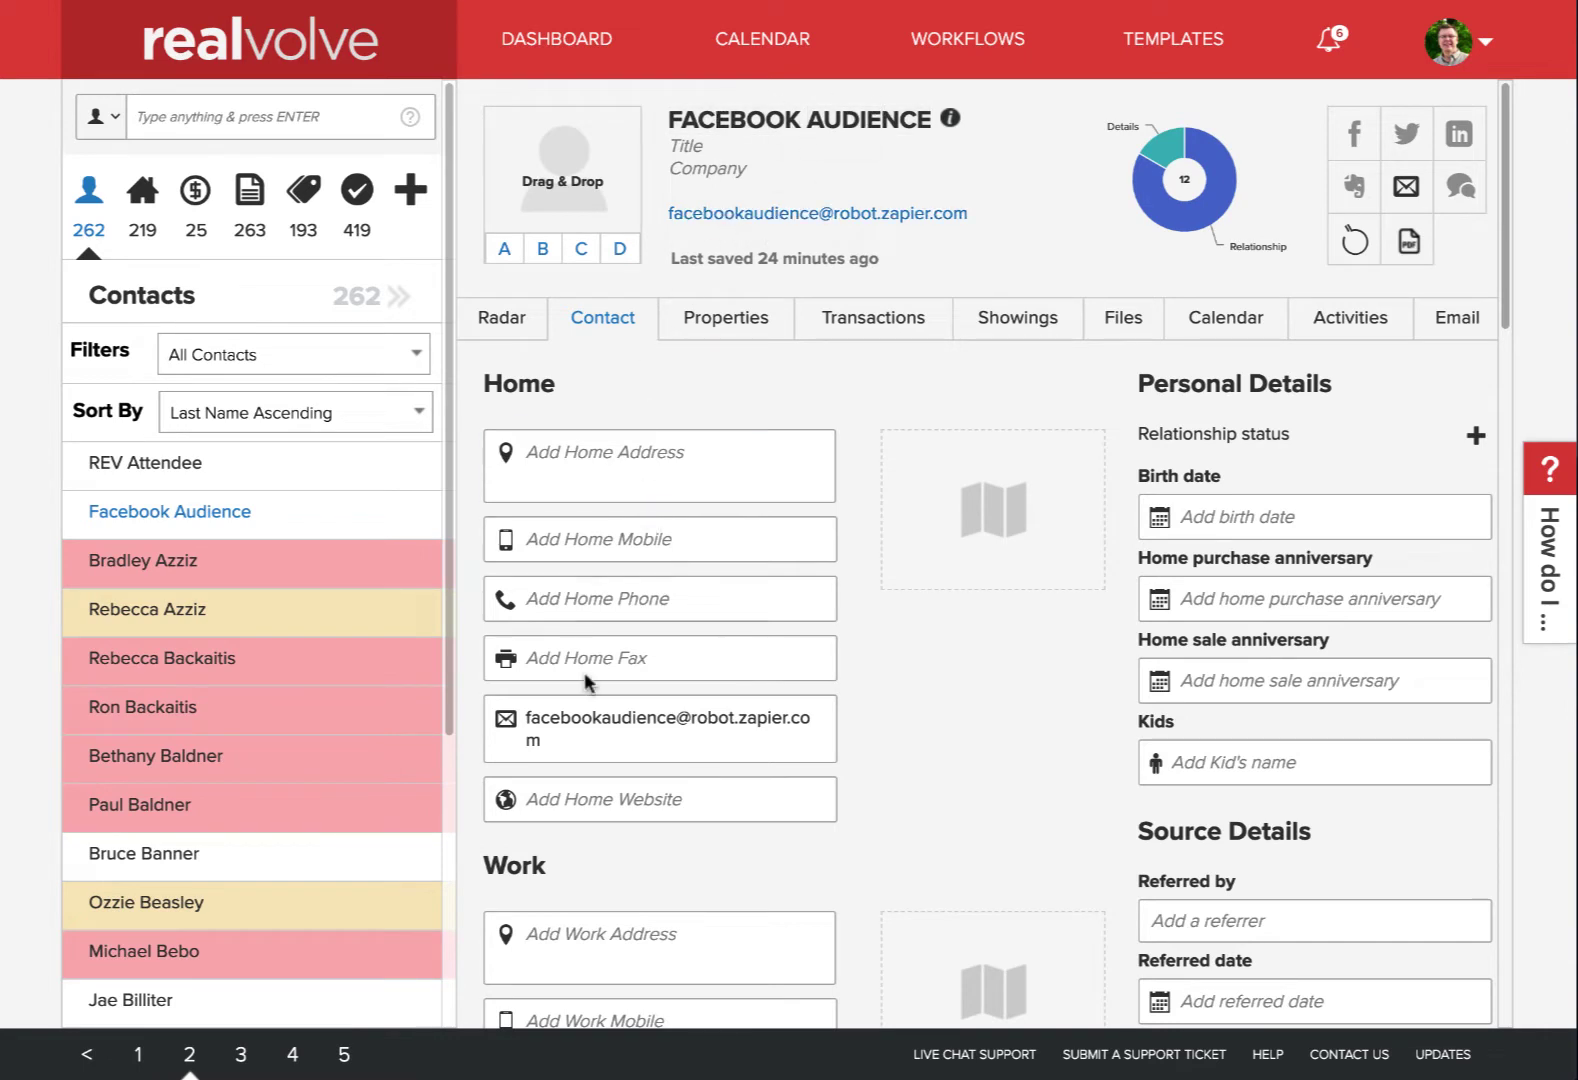
{"action": "left_click", "coordinate": [543, 740]}
Start an email to the contact, searching 'face' to load the Add to Facebook Audience template
{"action": "left_click", "coordinate": [1410, 187]}
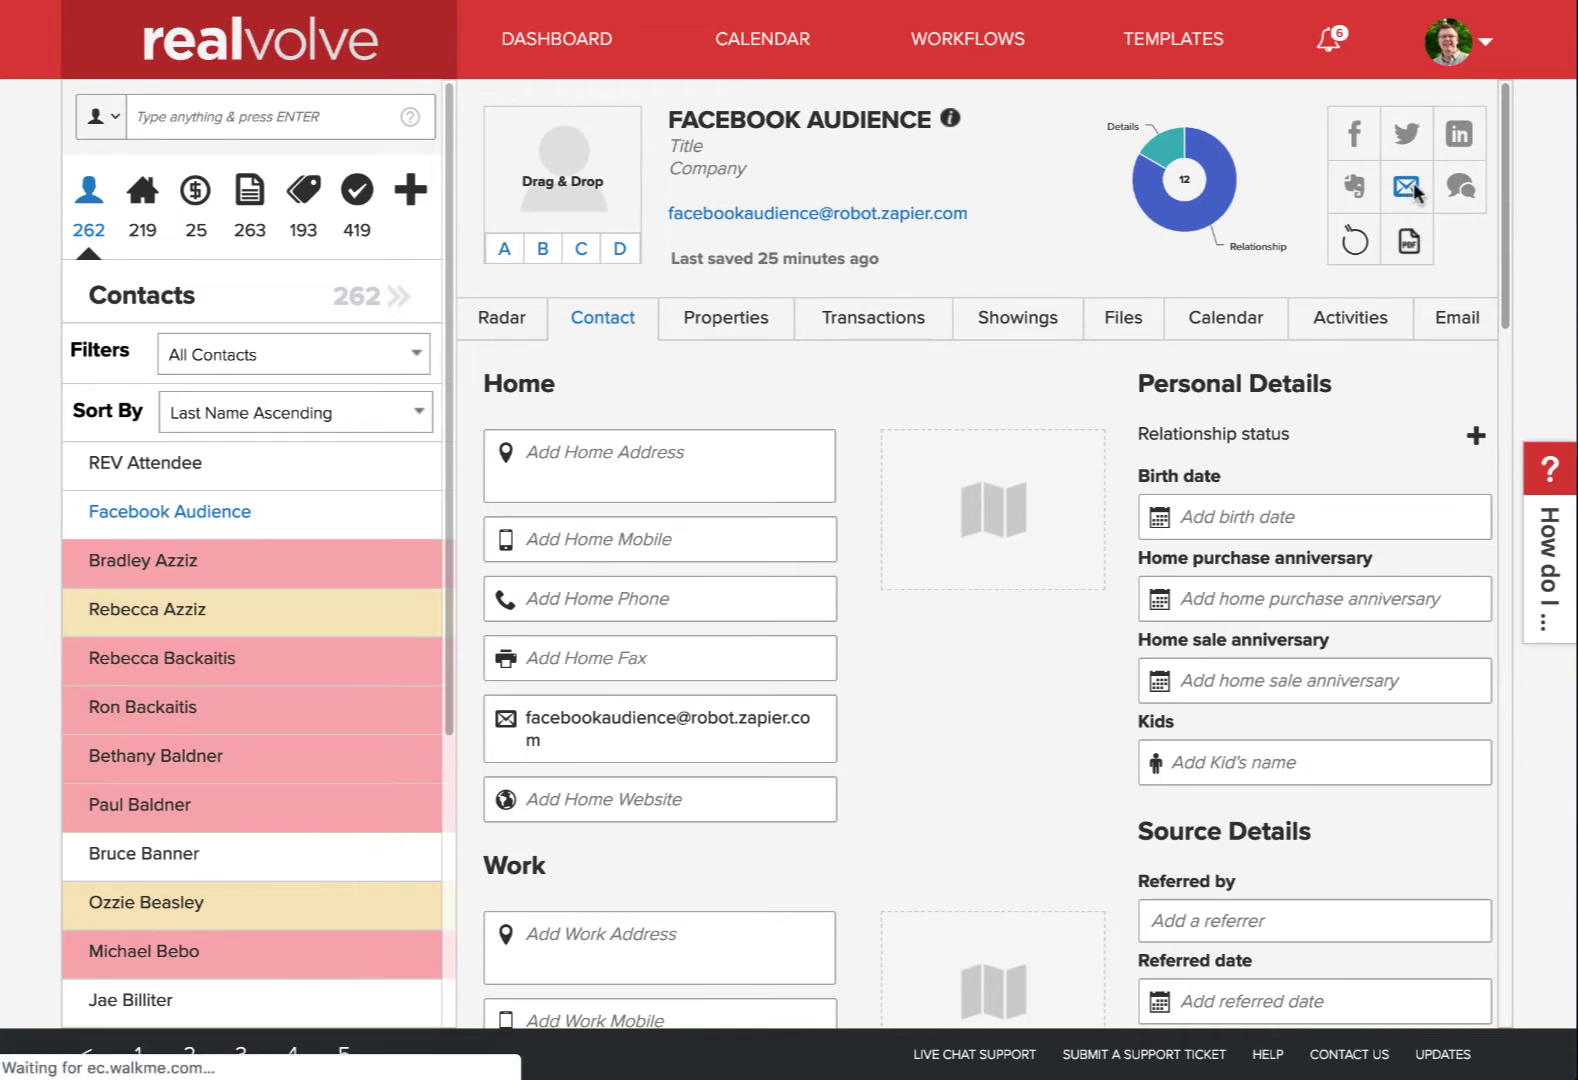
{"action": "left_click", "coordinate": [537, 405]}
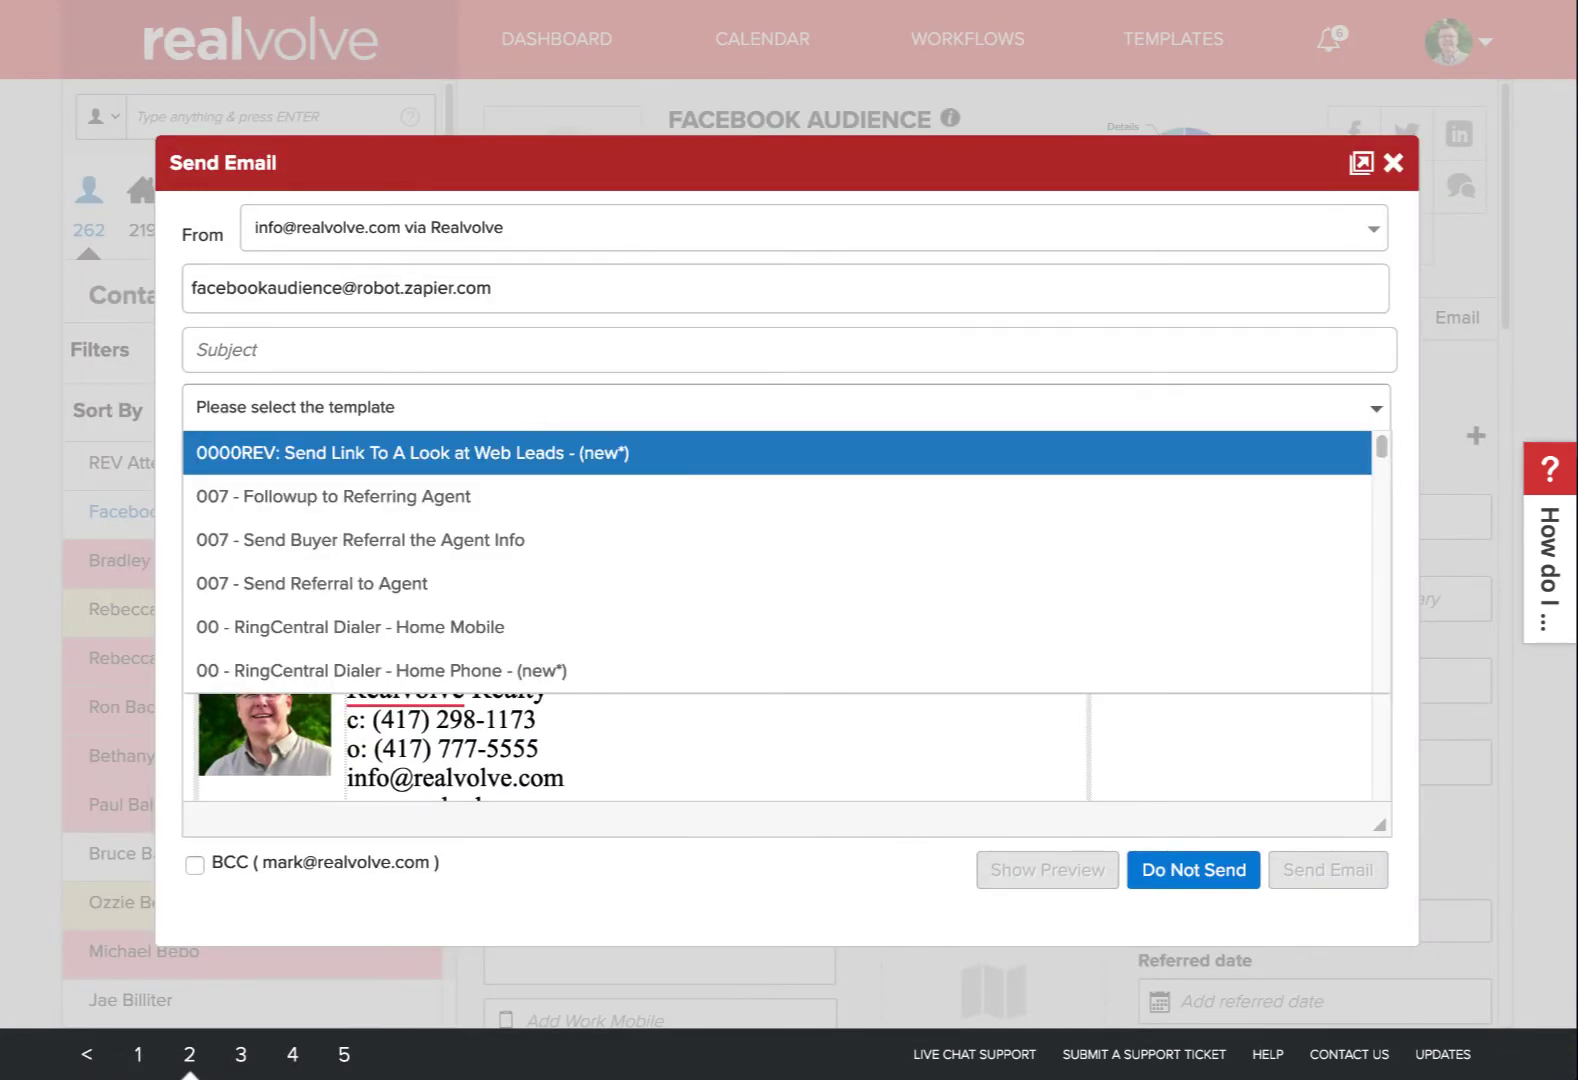
{"action": "type", "text": "face"}
{"action": "left_click", "coordinate": [358, 452]}
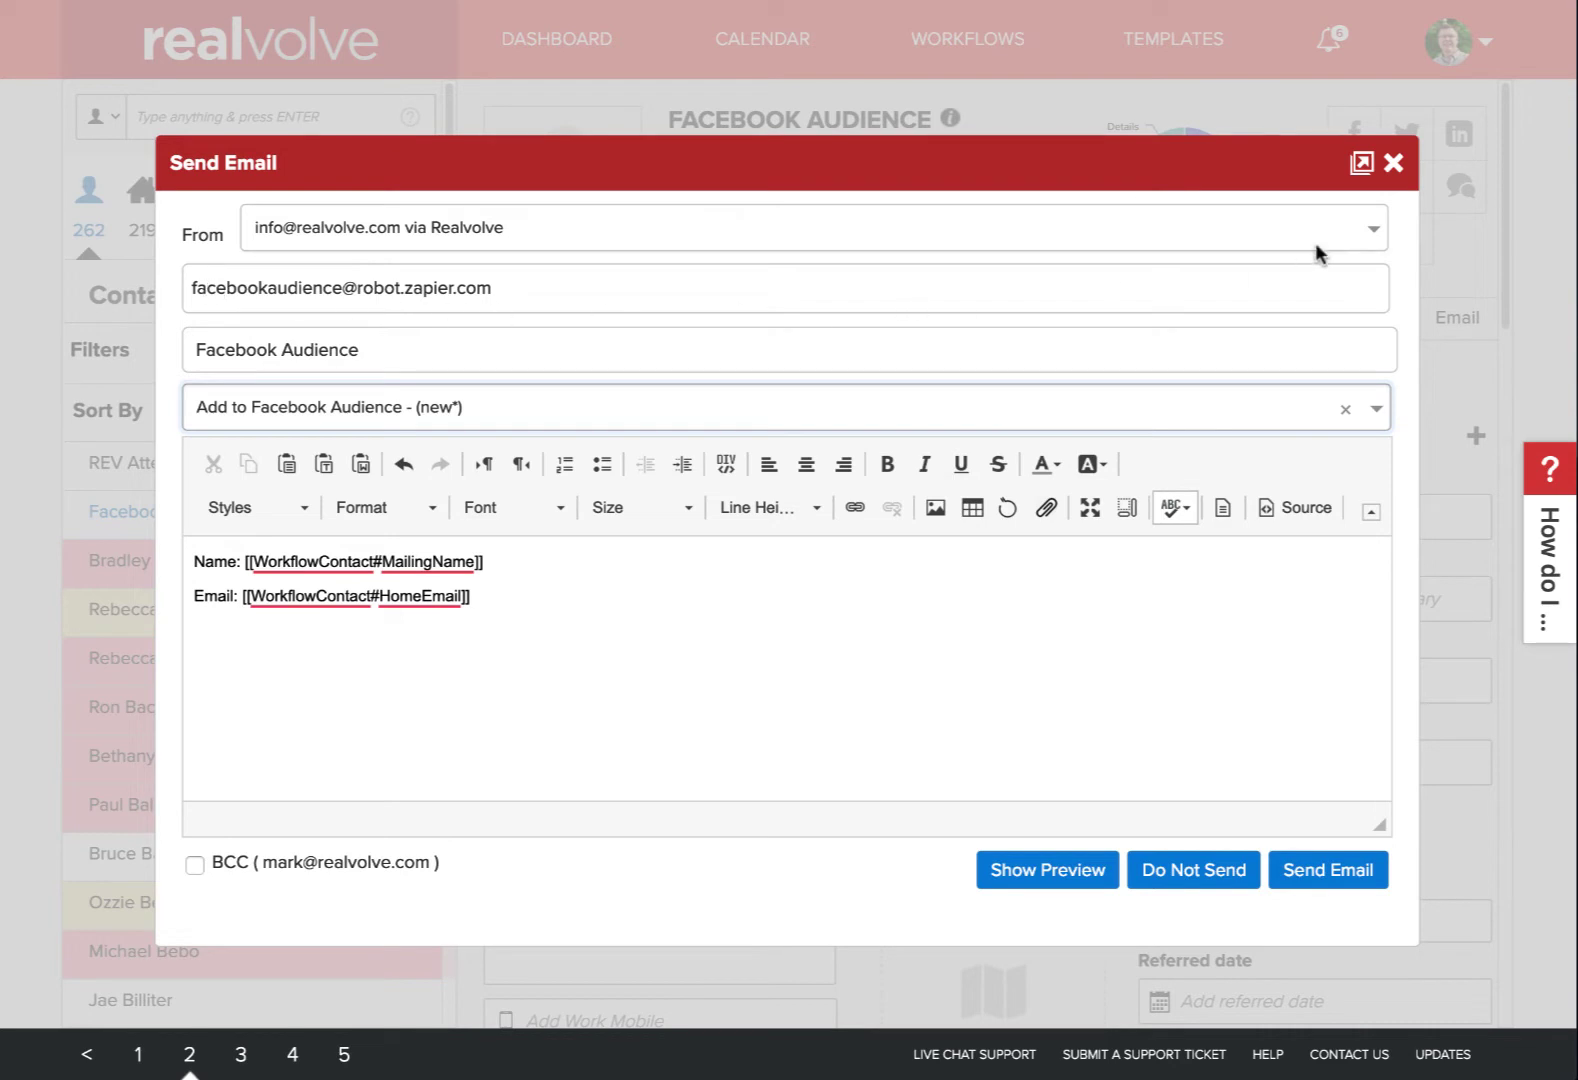
Close the compose window and check the name and email received in Email Parser
{"action": "left_click", "coordinate": [1393, 163]}
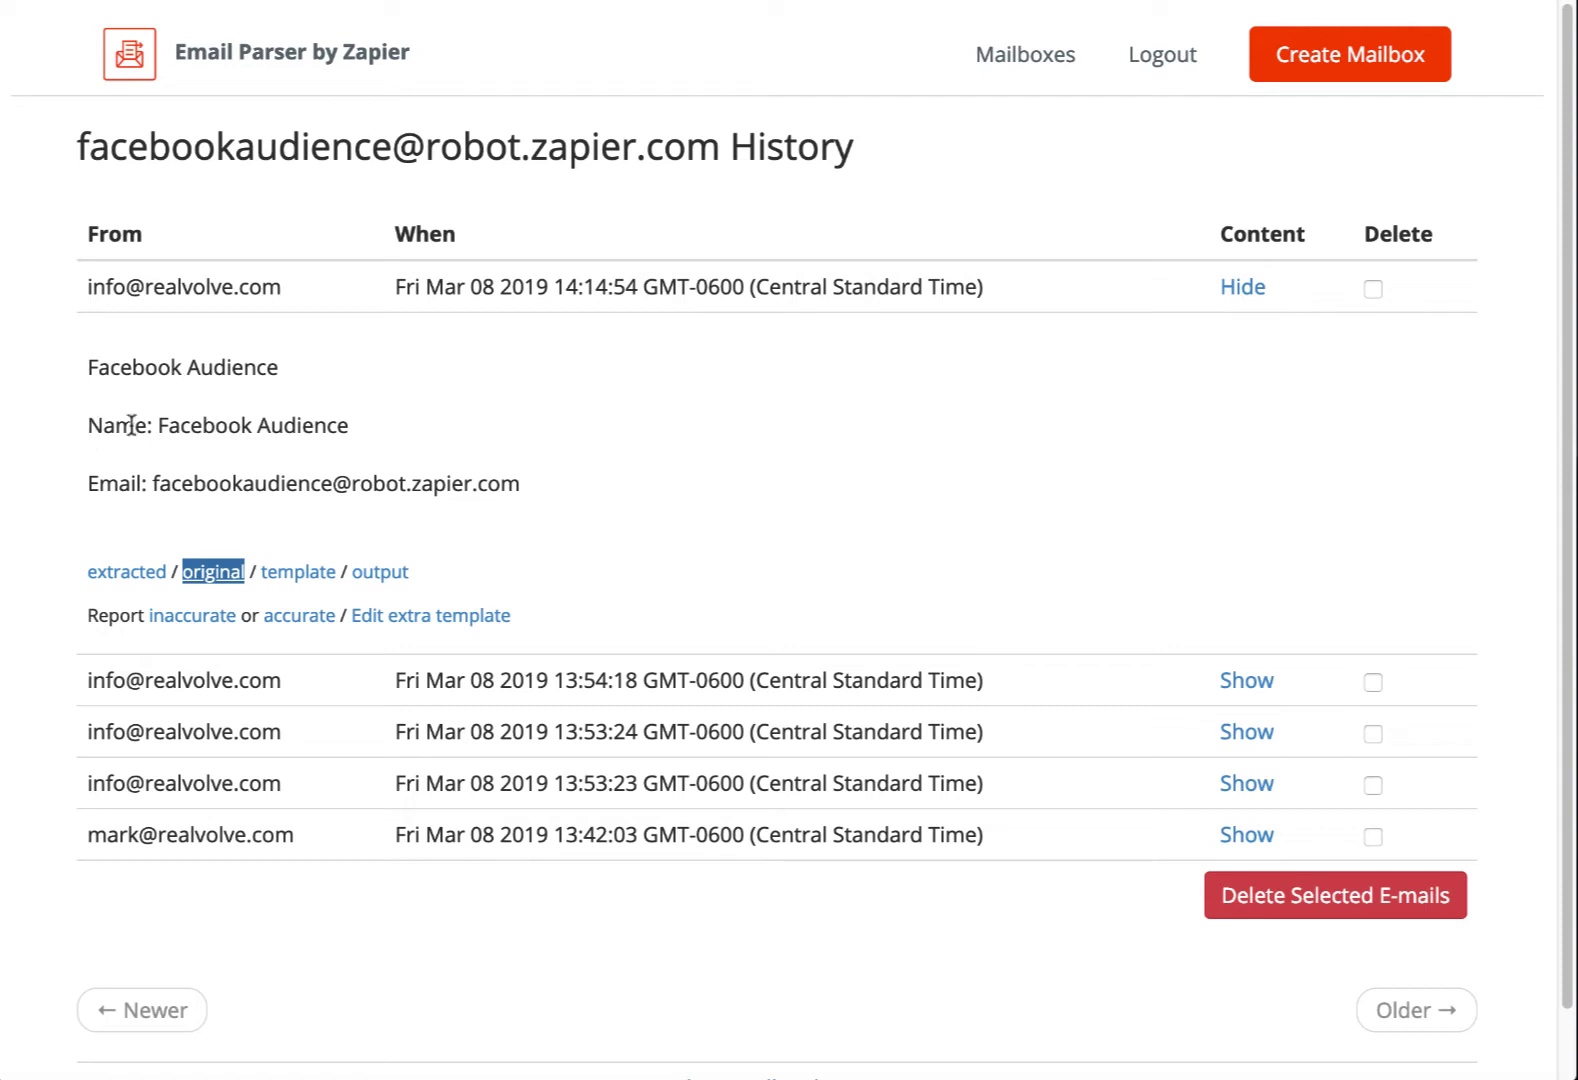
{"action": "left_click_drag", "start_coordinate": [88, 425], "coordinate": [391, 434]}
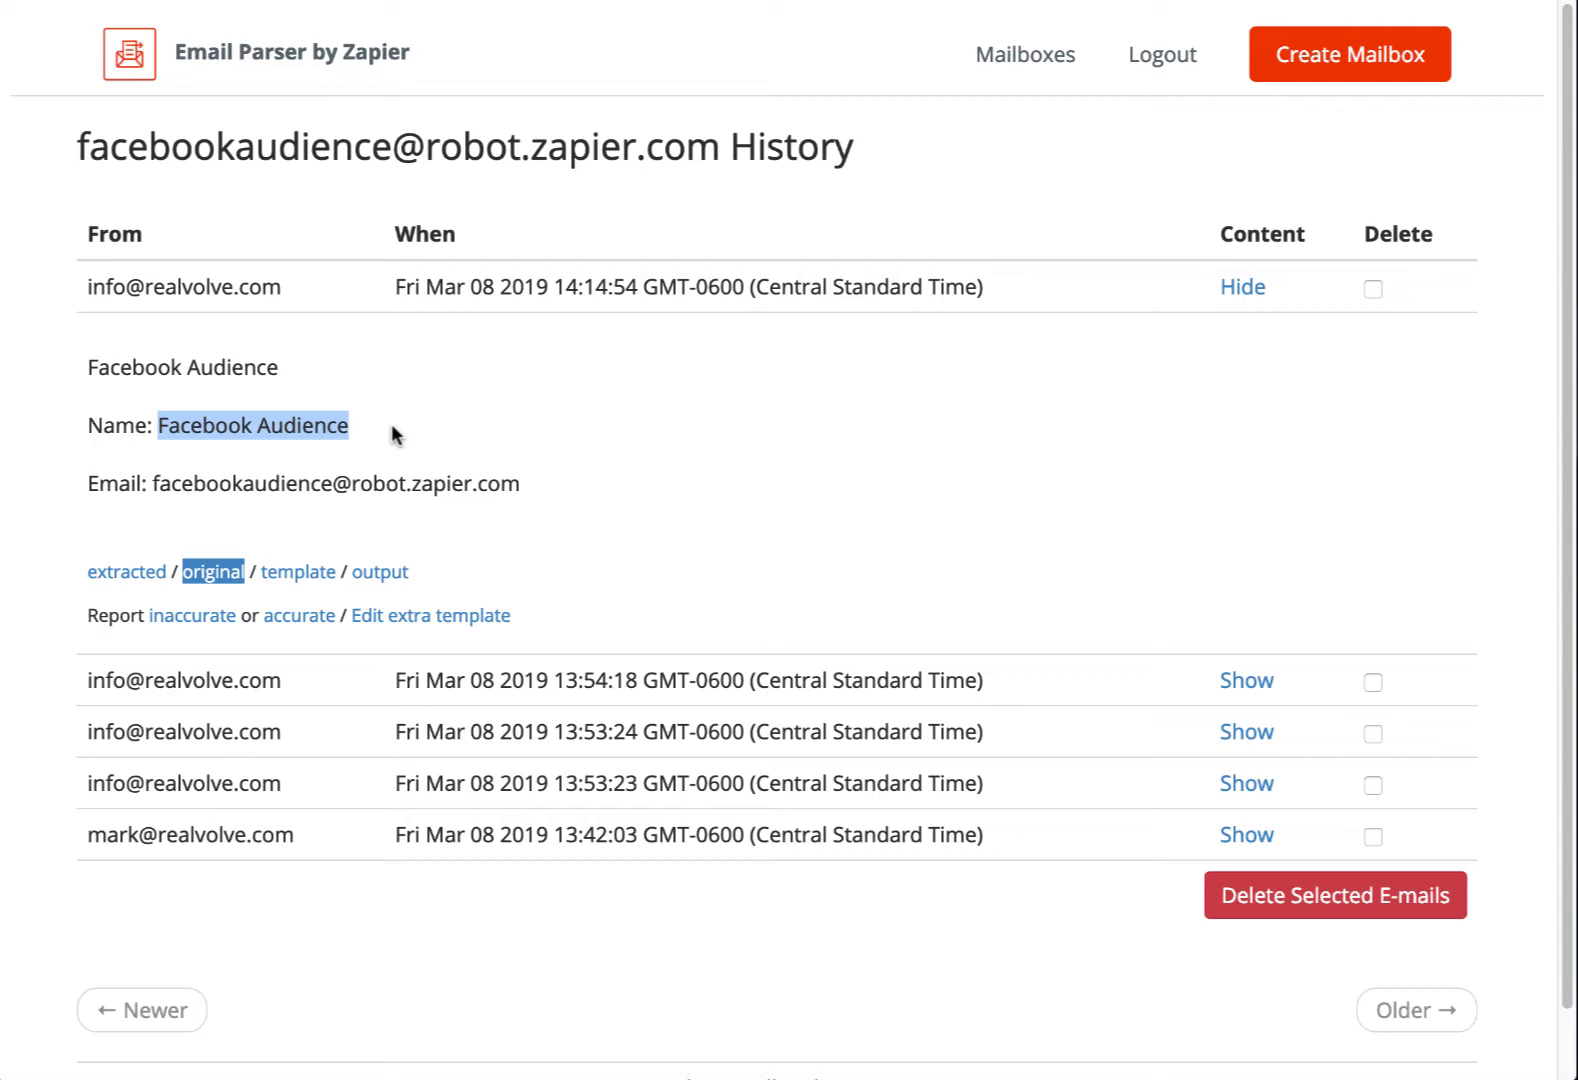
{"action": "left_click_drag", "start_coordinate": [88, 483], "coordinate": [637, 489]}
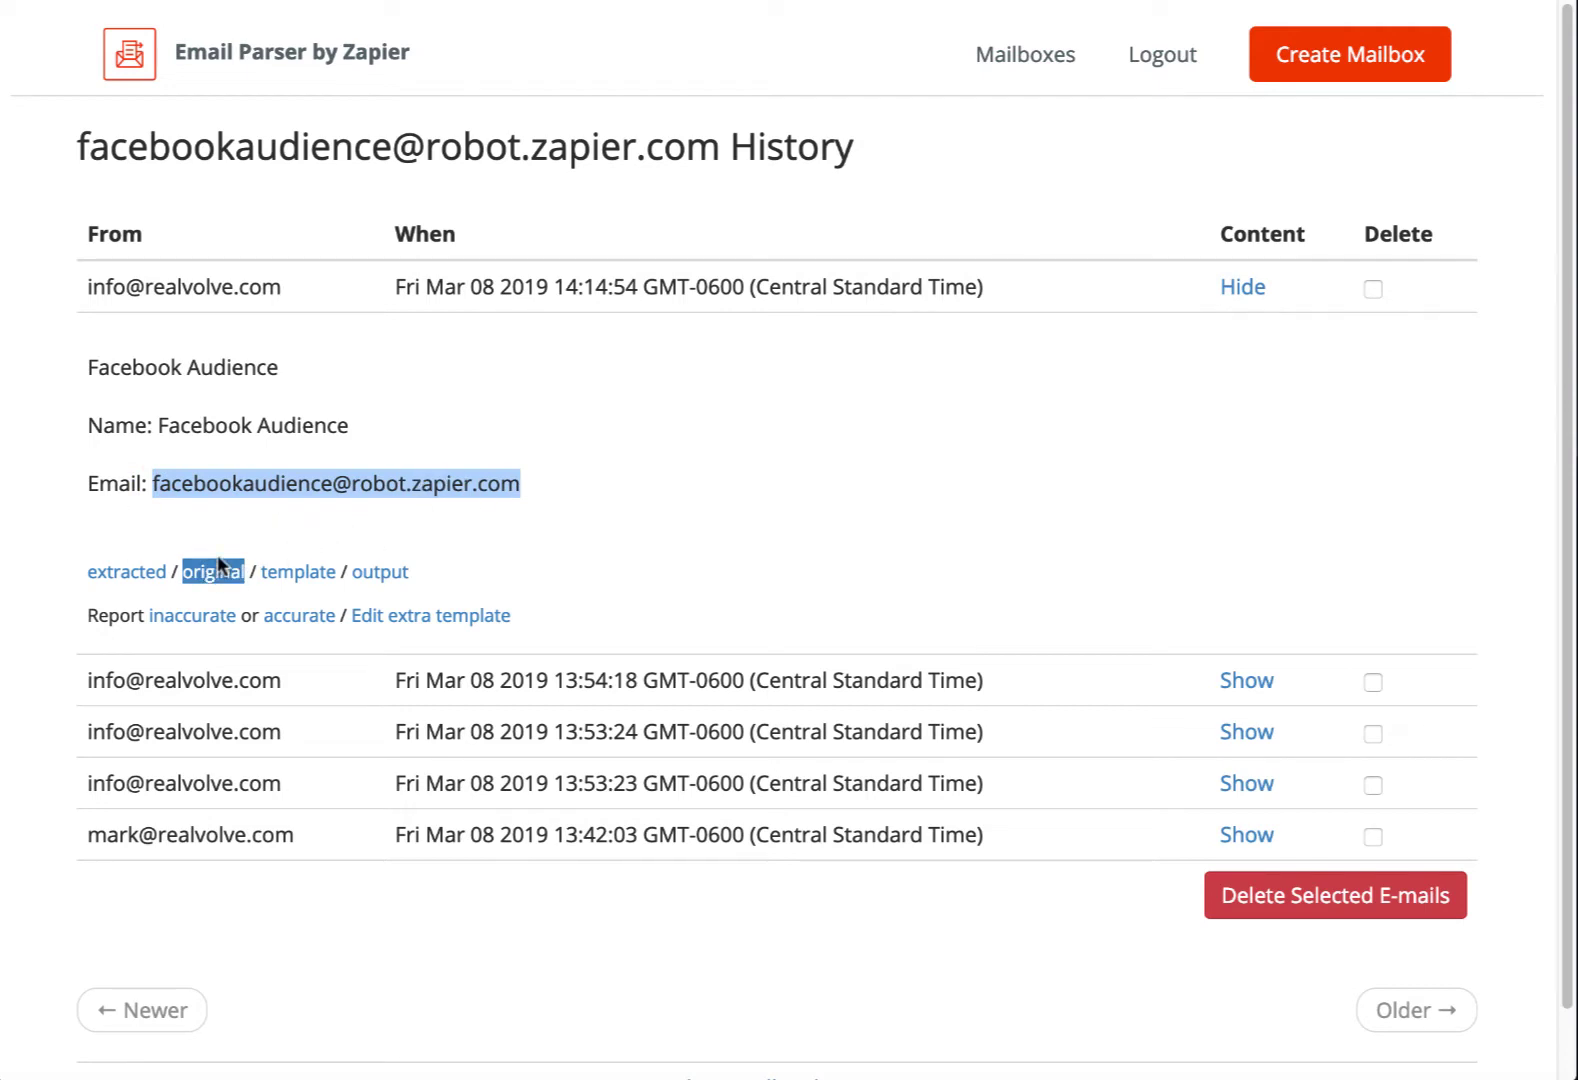
Review the parser template's fullname and emailaddress fields, then switch back to the Realvolve tab
{"action": "left_click", "coordinate": [308, 574]}
{"action": "left_click", "coordinate": [377, 574]}
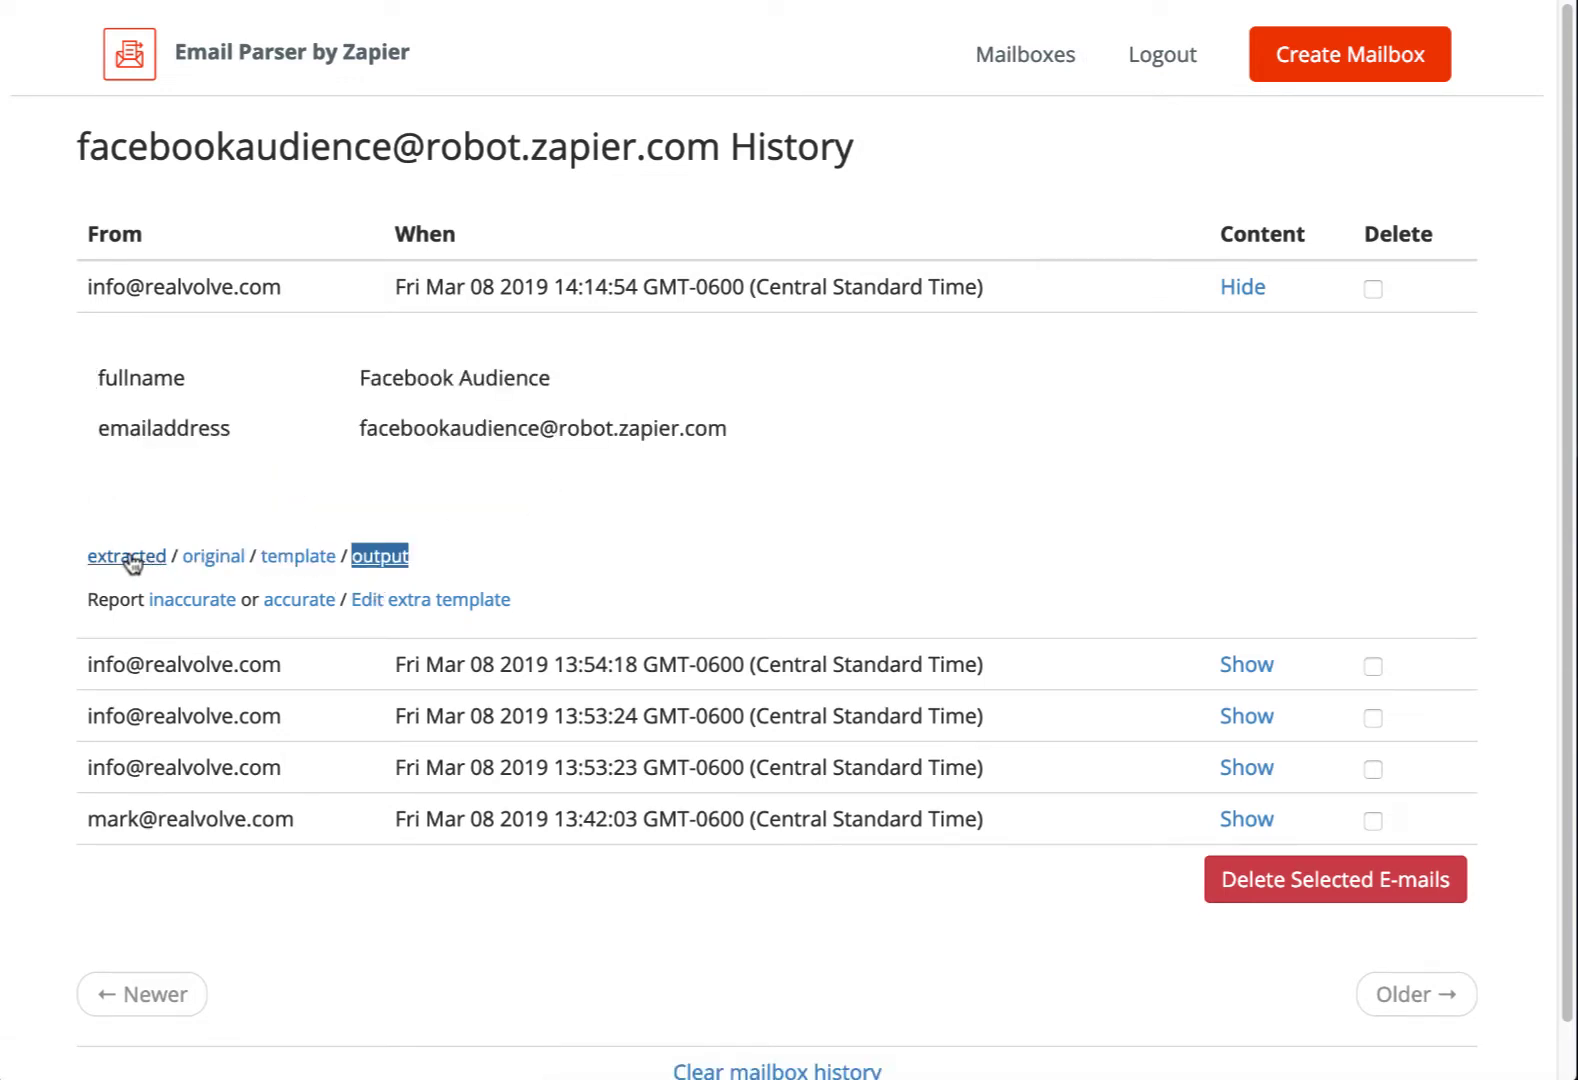
{"action": "left_click", "coordinate": [127, 571]}
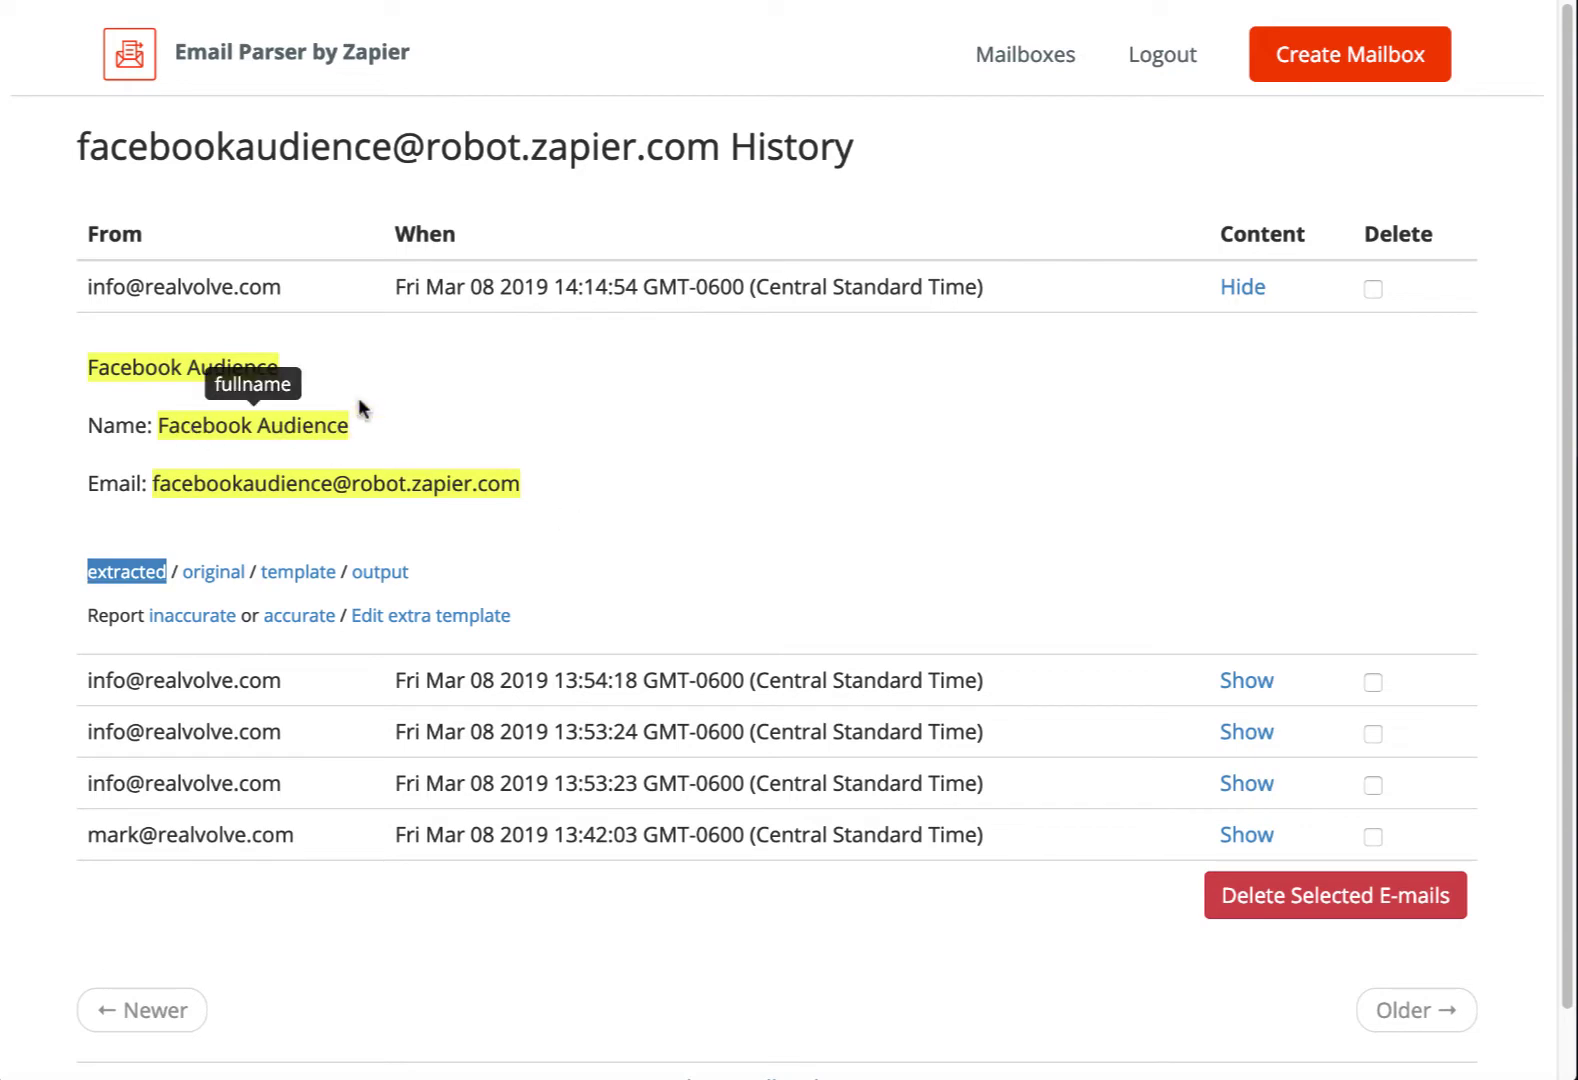
{"action": "mouse_move", "coordinate": [184, 441]}
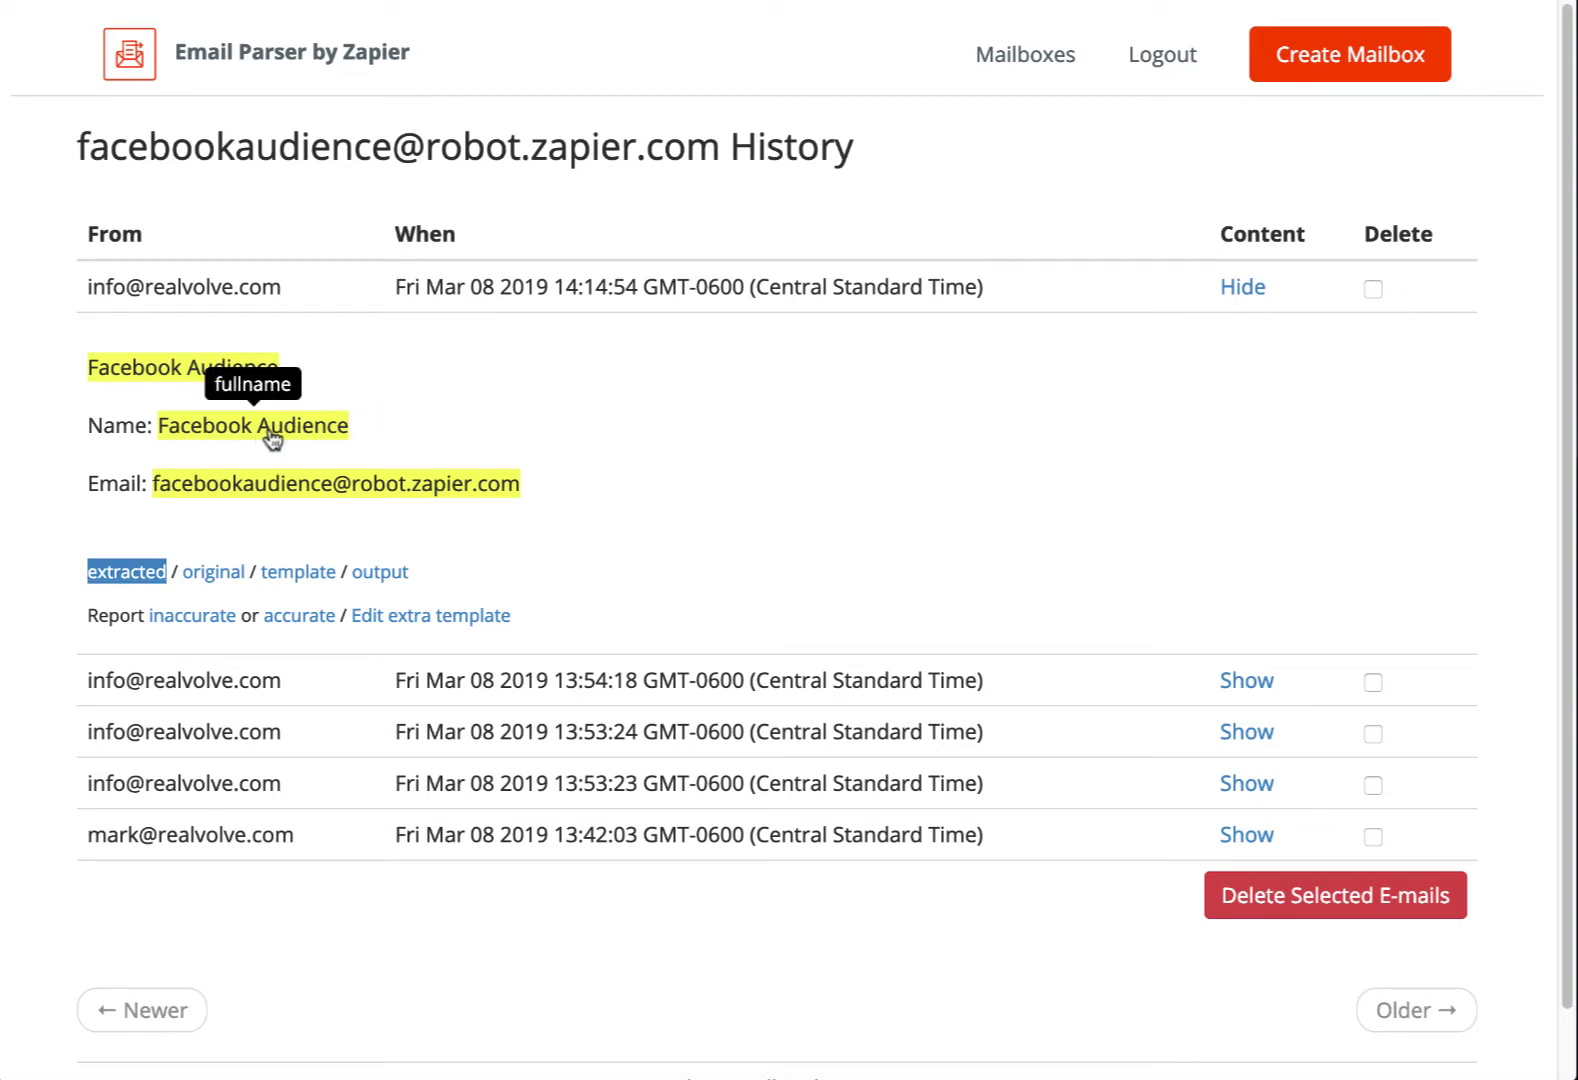
{"action": "mouse_move", "coordinate": [277, 489]}
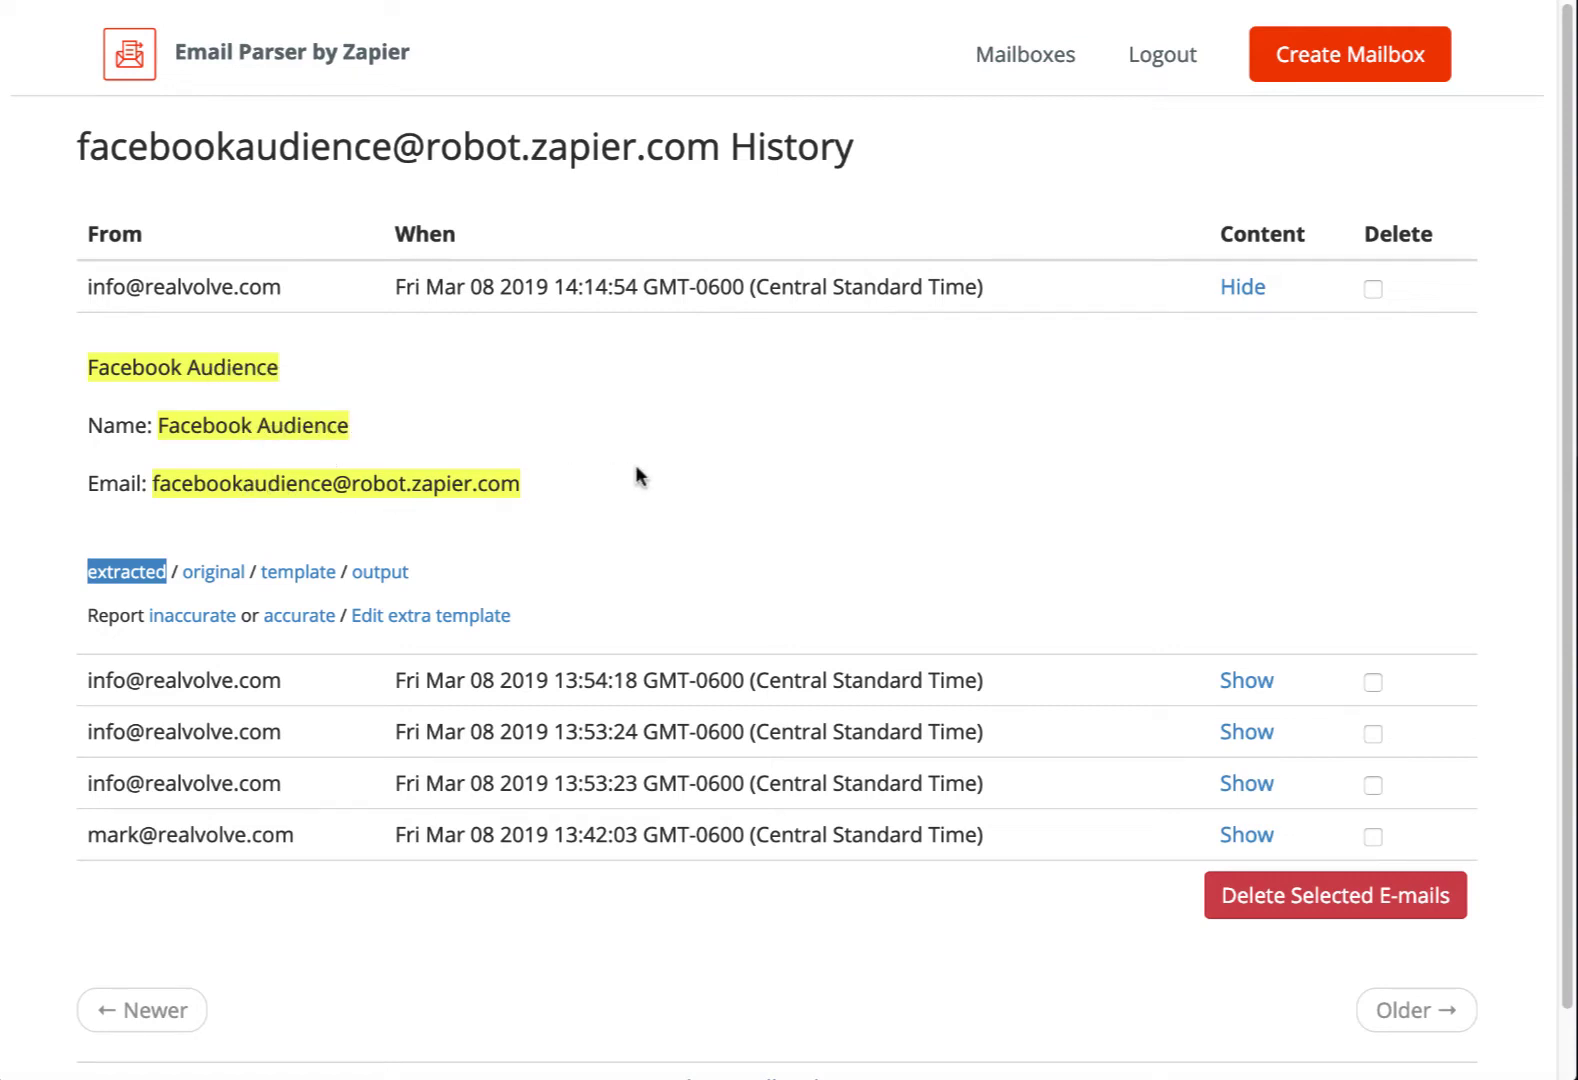
{"action": "left_click", "coordinate": [315, 572]}
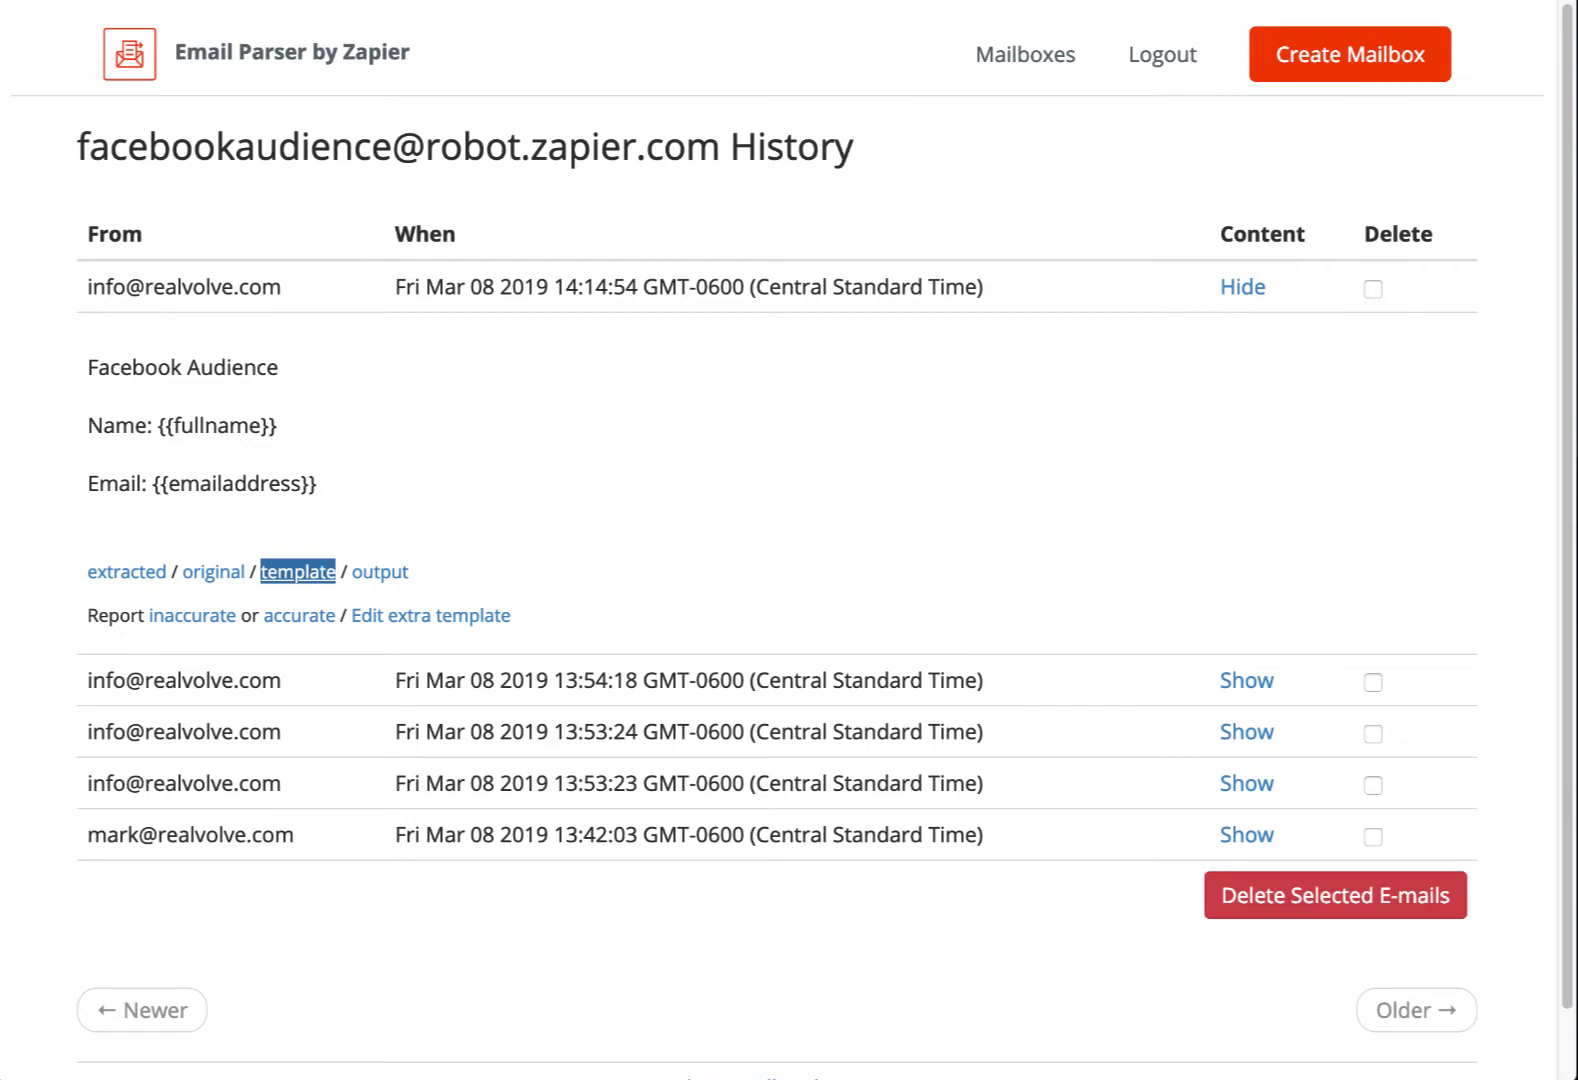
{"action": "key", "text": "ctrl+Tab"}
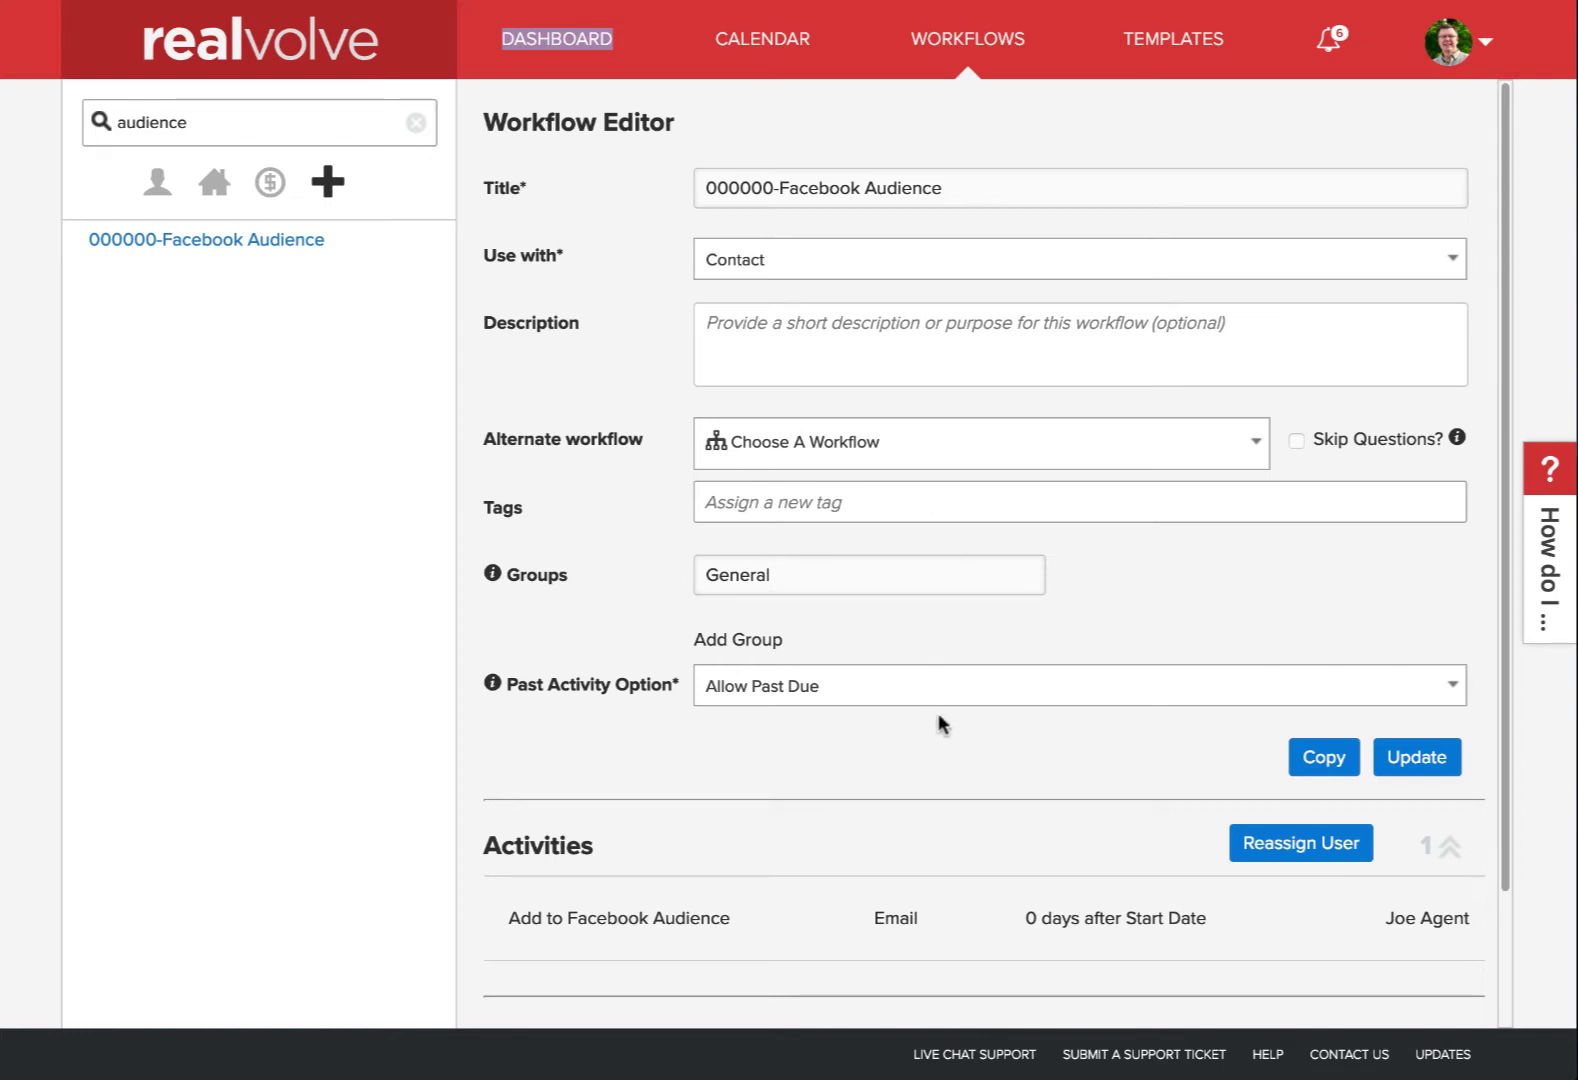
Open the activity's edit form and check which contact it is sent to
{"action": "scroll", "coordinate": [939, 714], "scroll_direction": "down", "scroll_amount": 2}
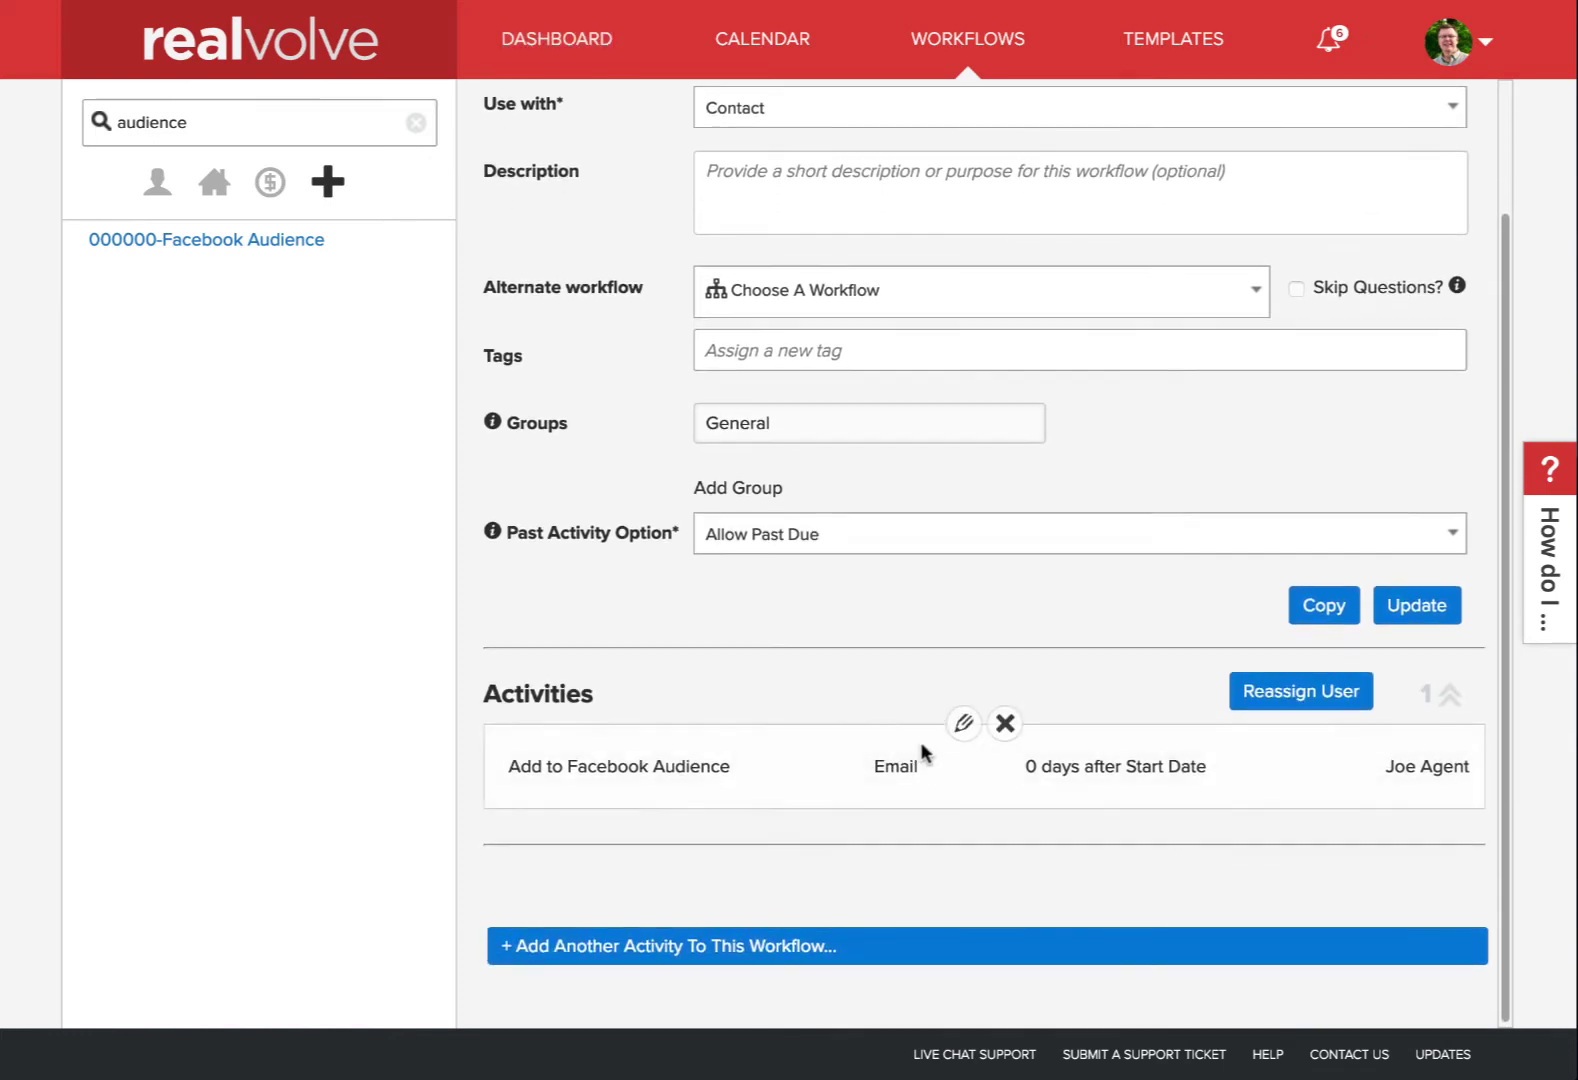
{"action": "scroll", "coordinate": [849, 408], "scroll_direction": "up", "scroll_amount": 1}
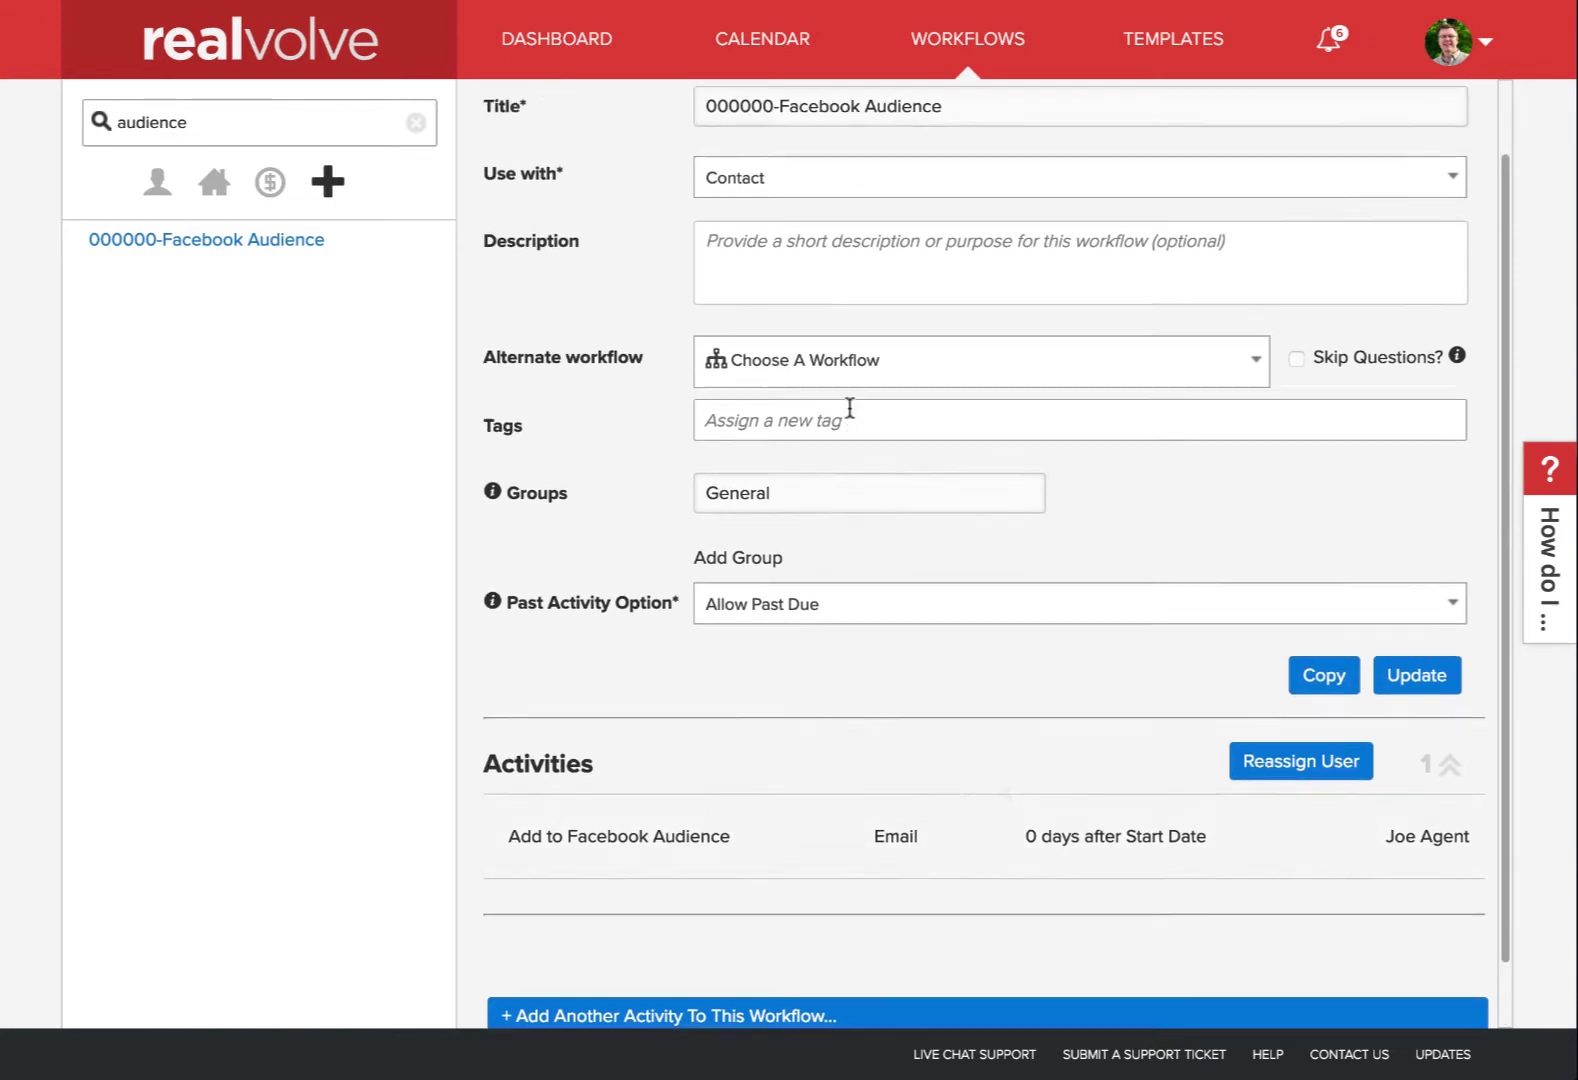
{"action": "scroll", "coordinate": [800, 300], "scroll_direction": "up", "scroll_amount": 1}
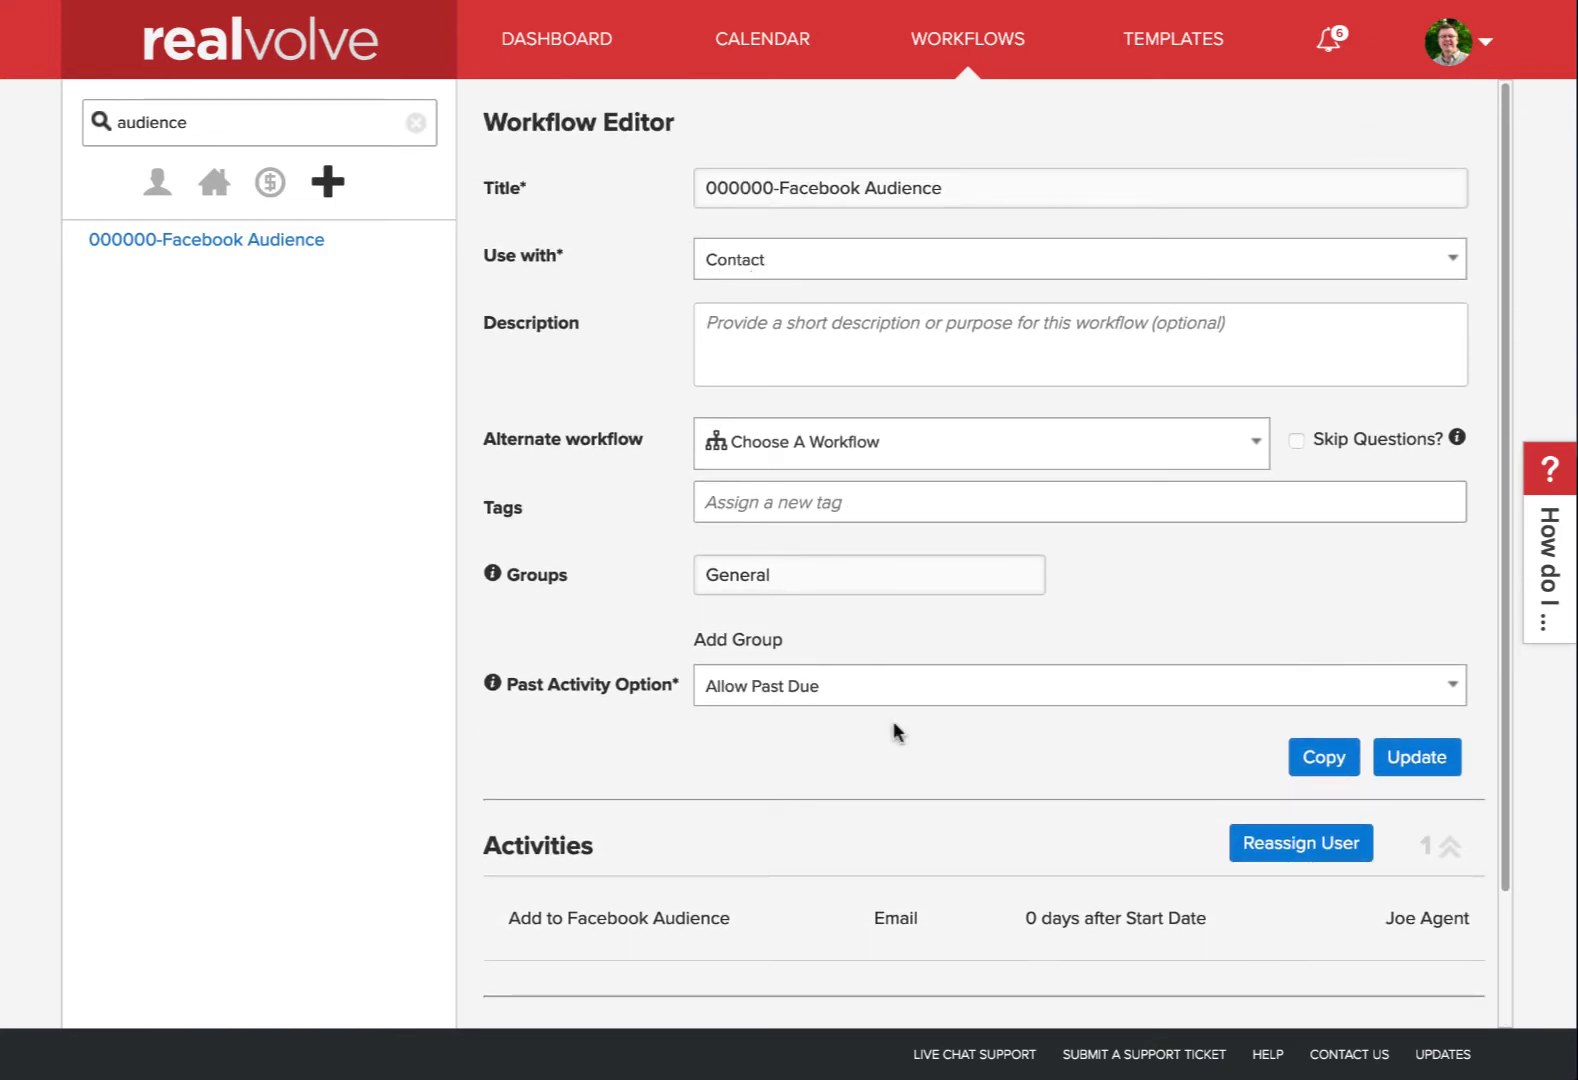
{"action": "scroll", "coordinate": [1000, 775], "scroll_direction": "down", "scroll_amount": 2}
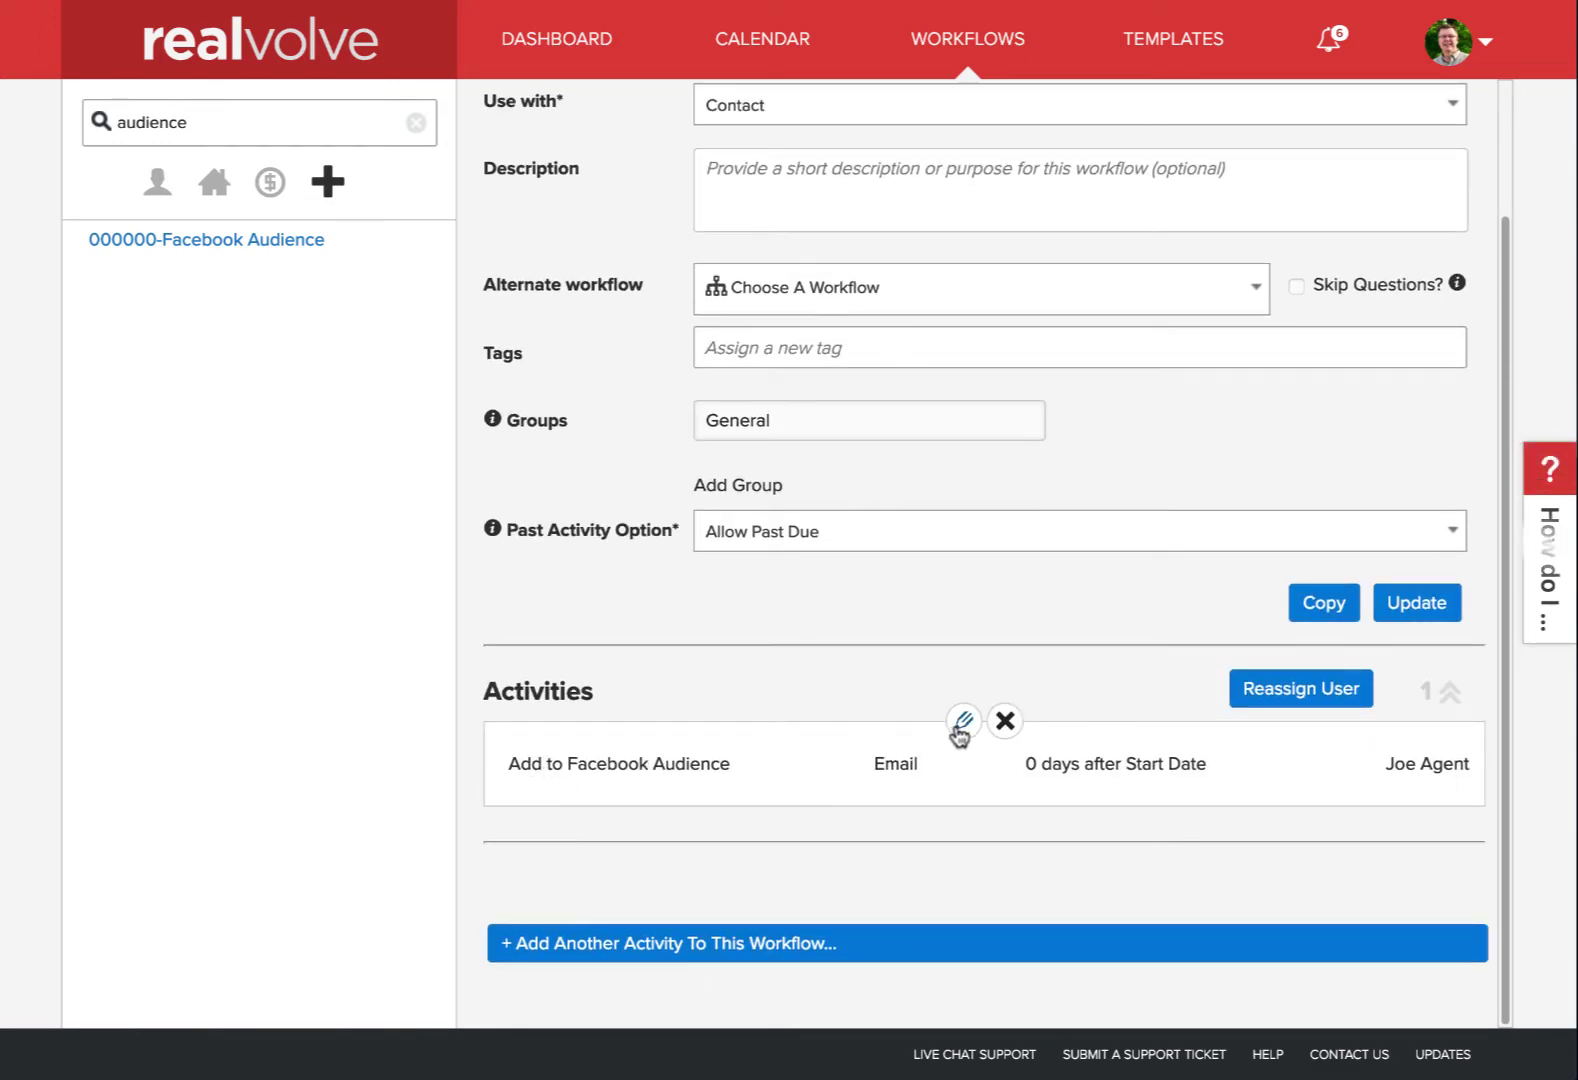
{"action": "left_click", "coordinate": [958, 730]}
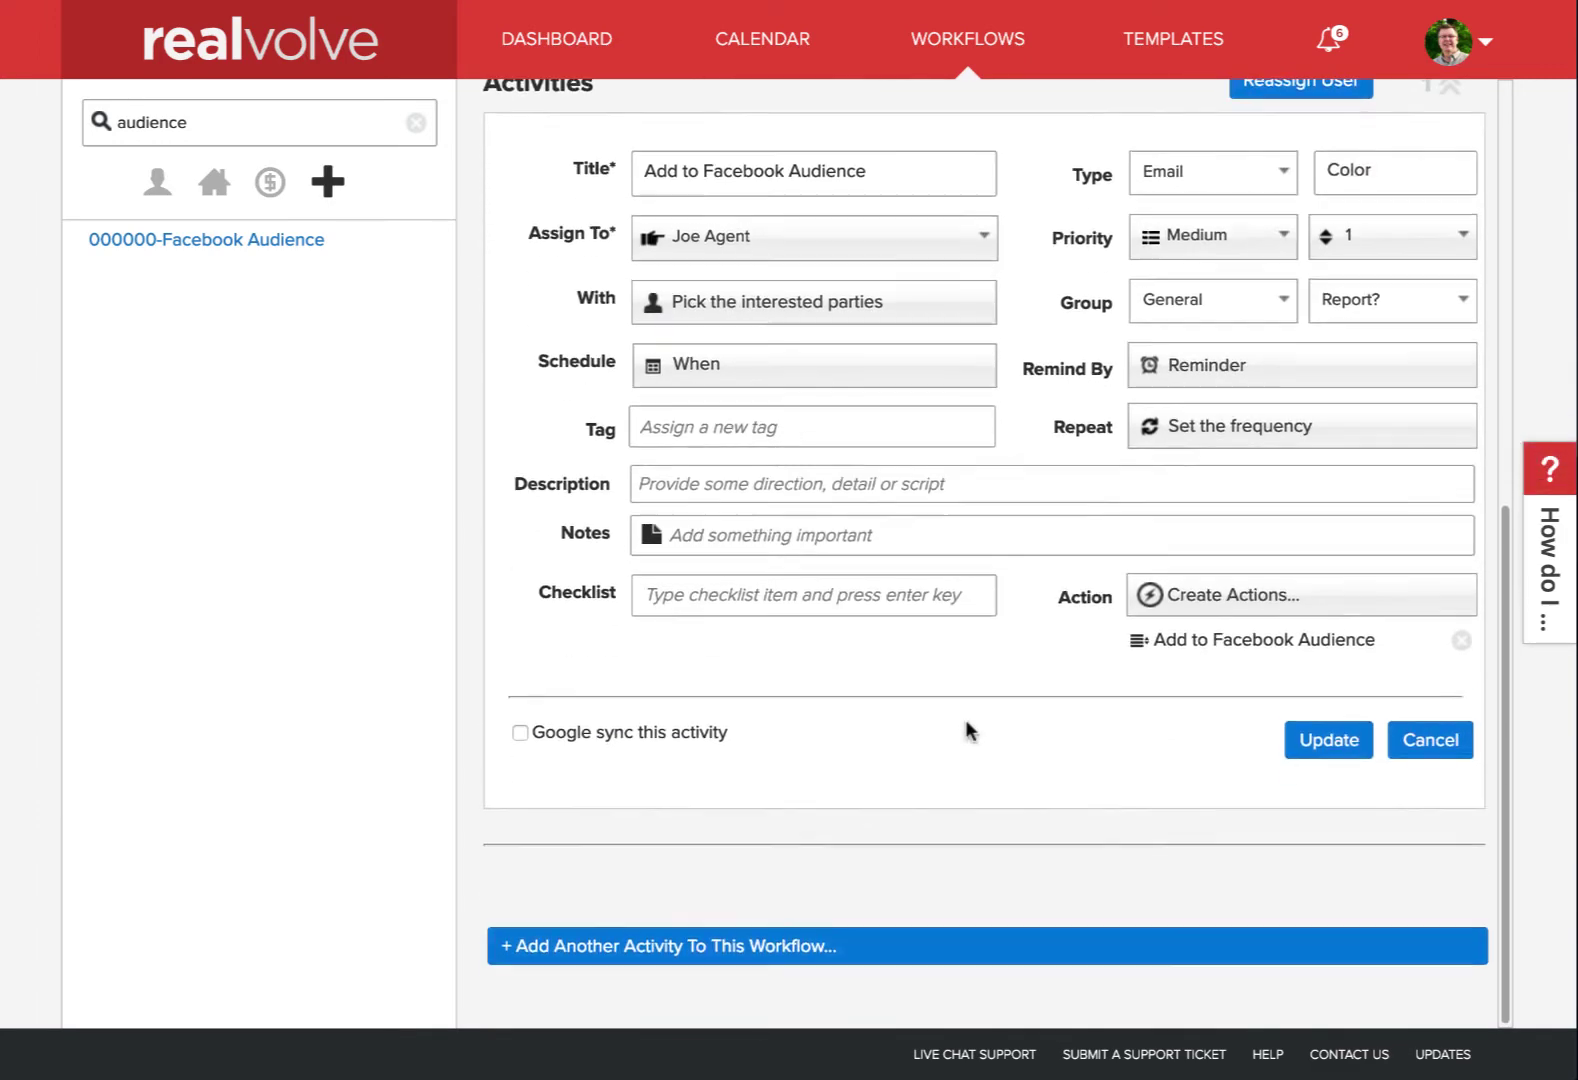
{"action": "left_click", "coordinate": [709, 170]}
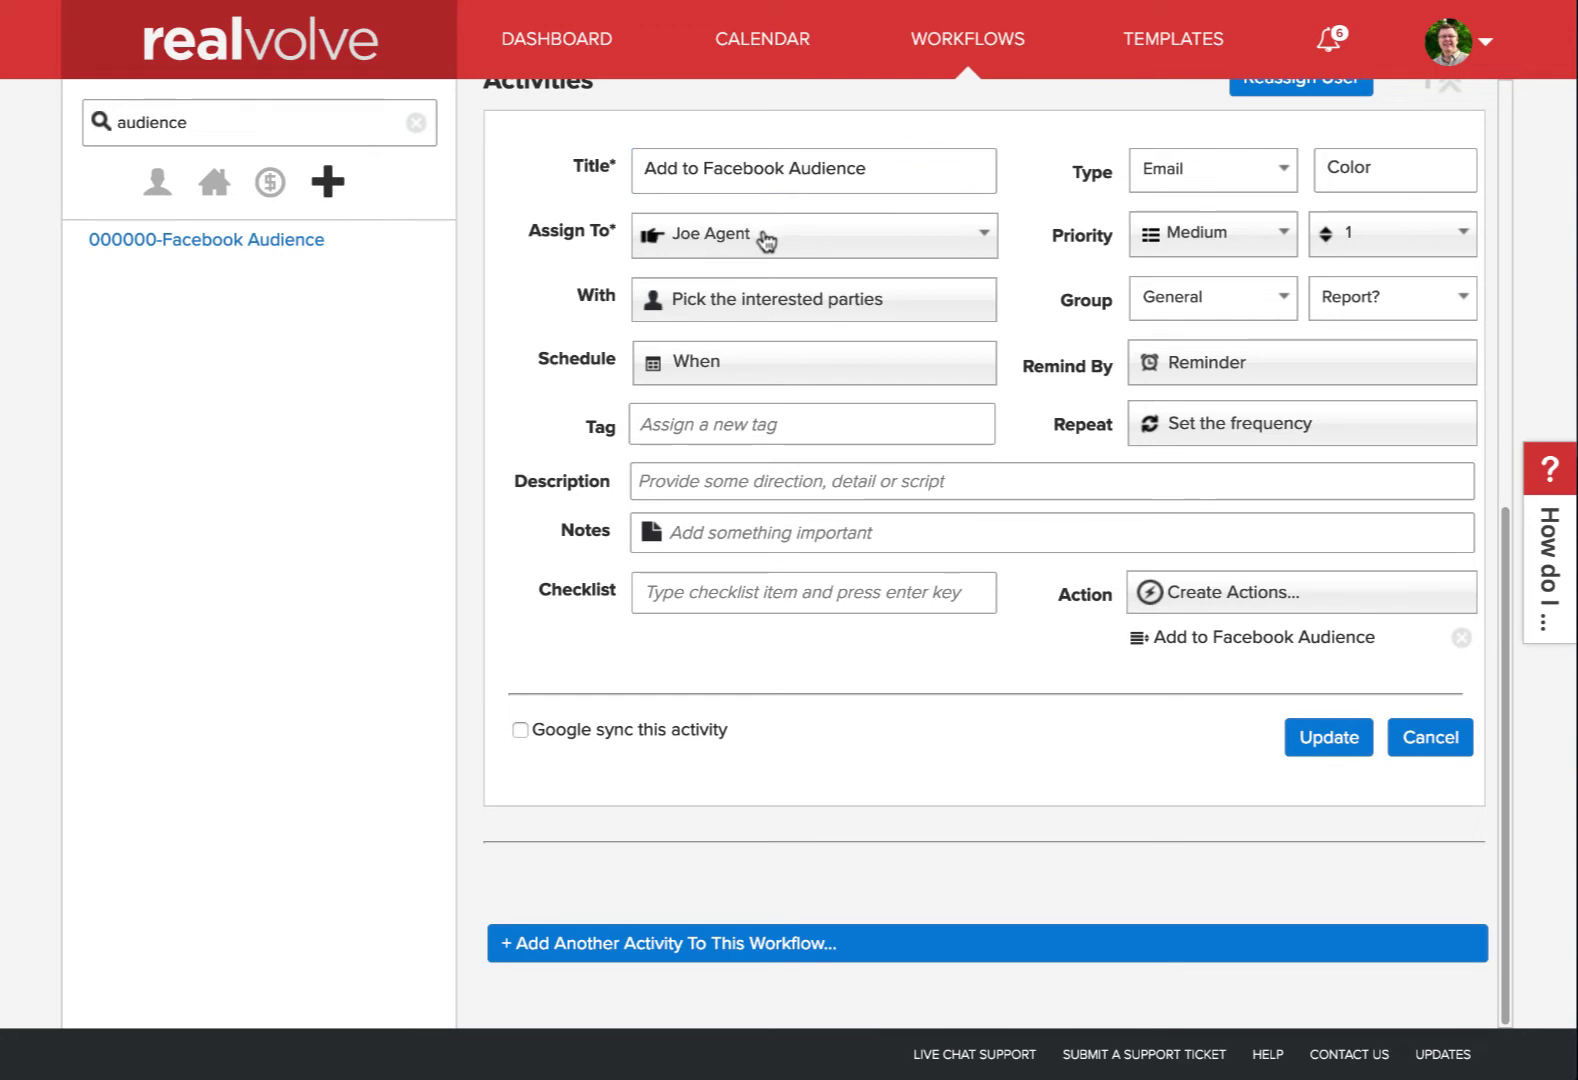
{"action": "left_click", "coordinate": [735, 313]}
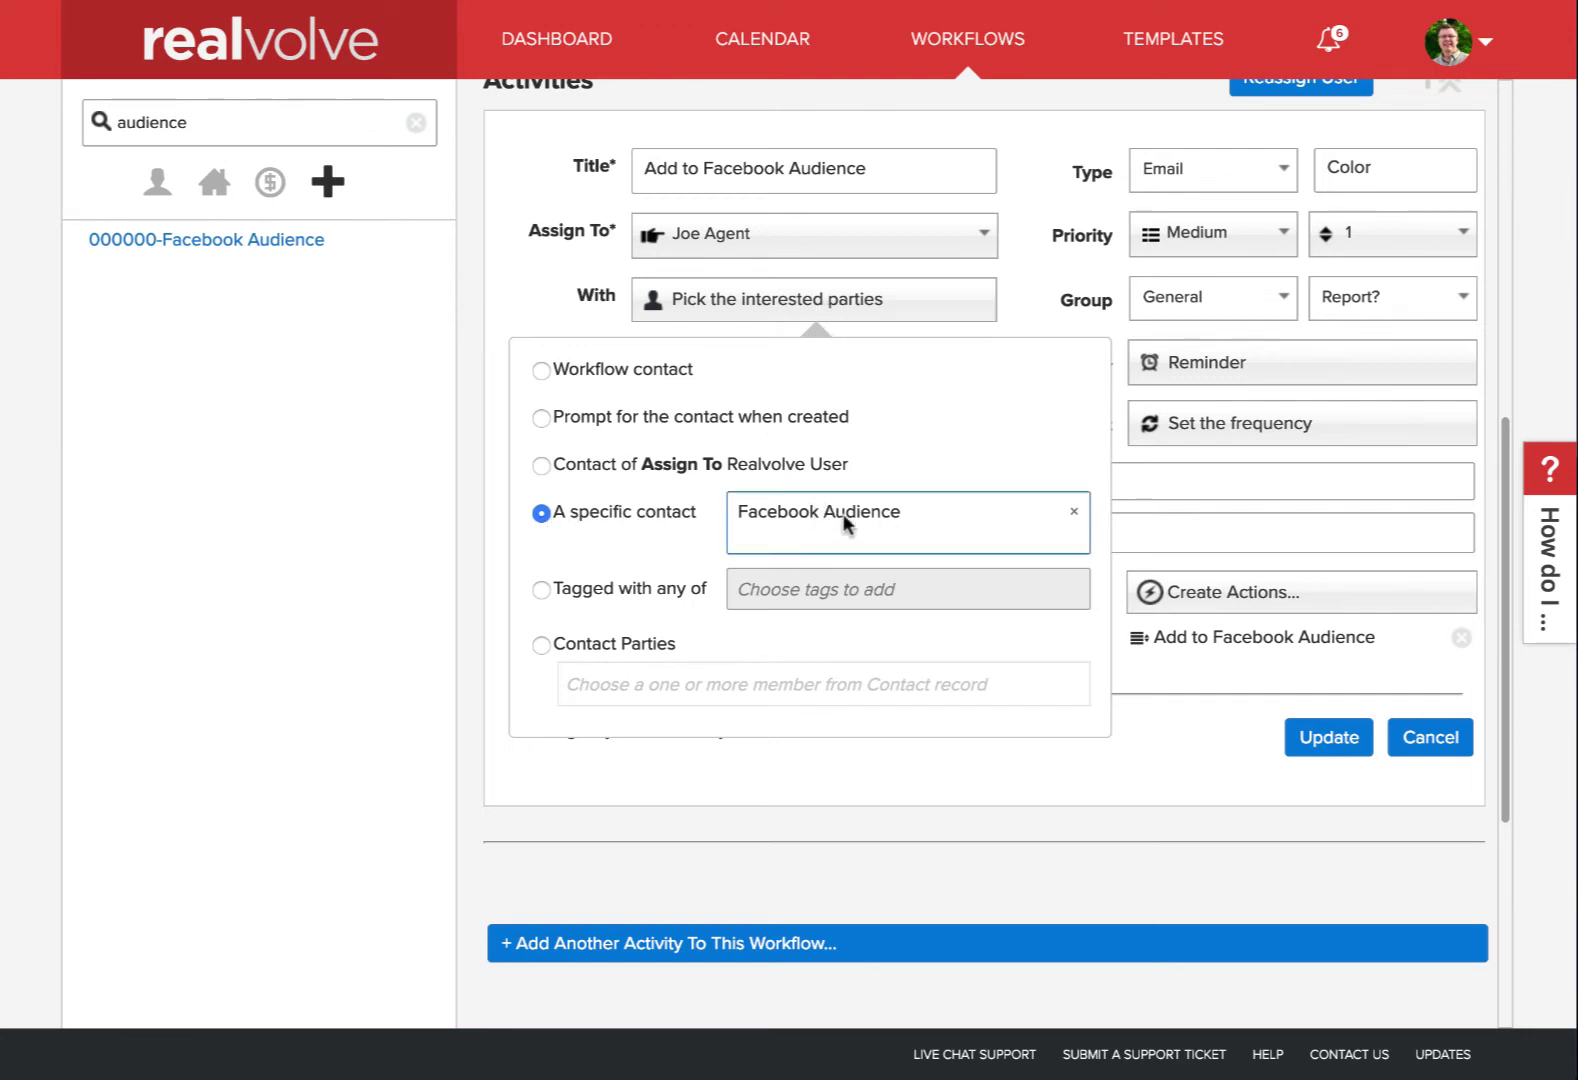
{"action": "left_click", "coordinate": [829, 313]}
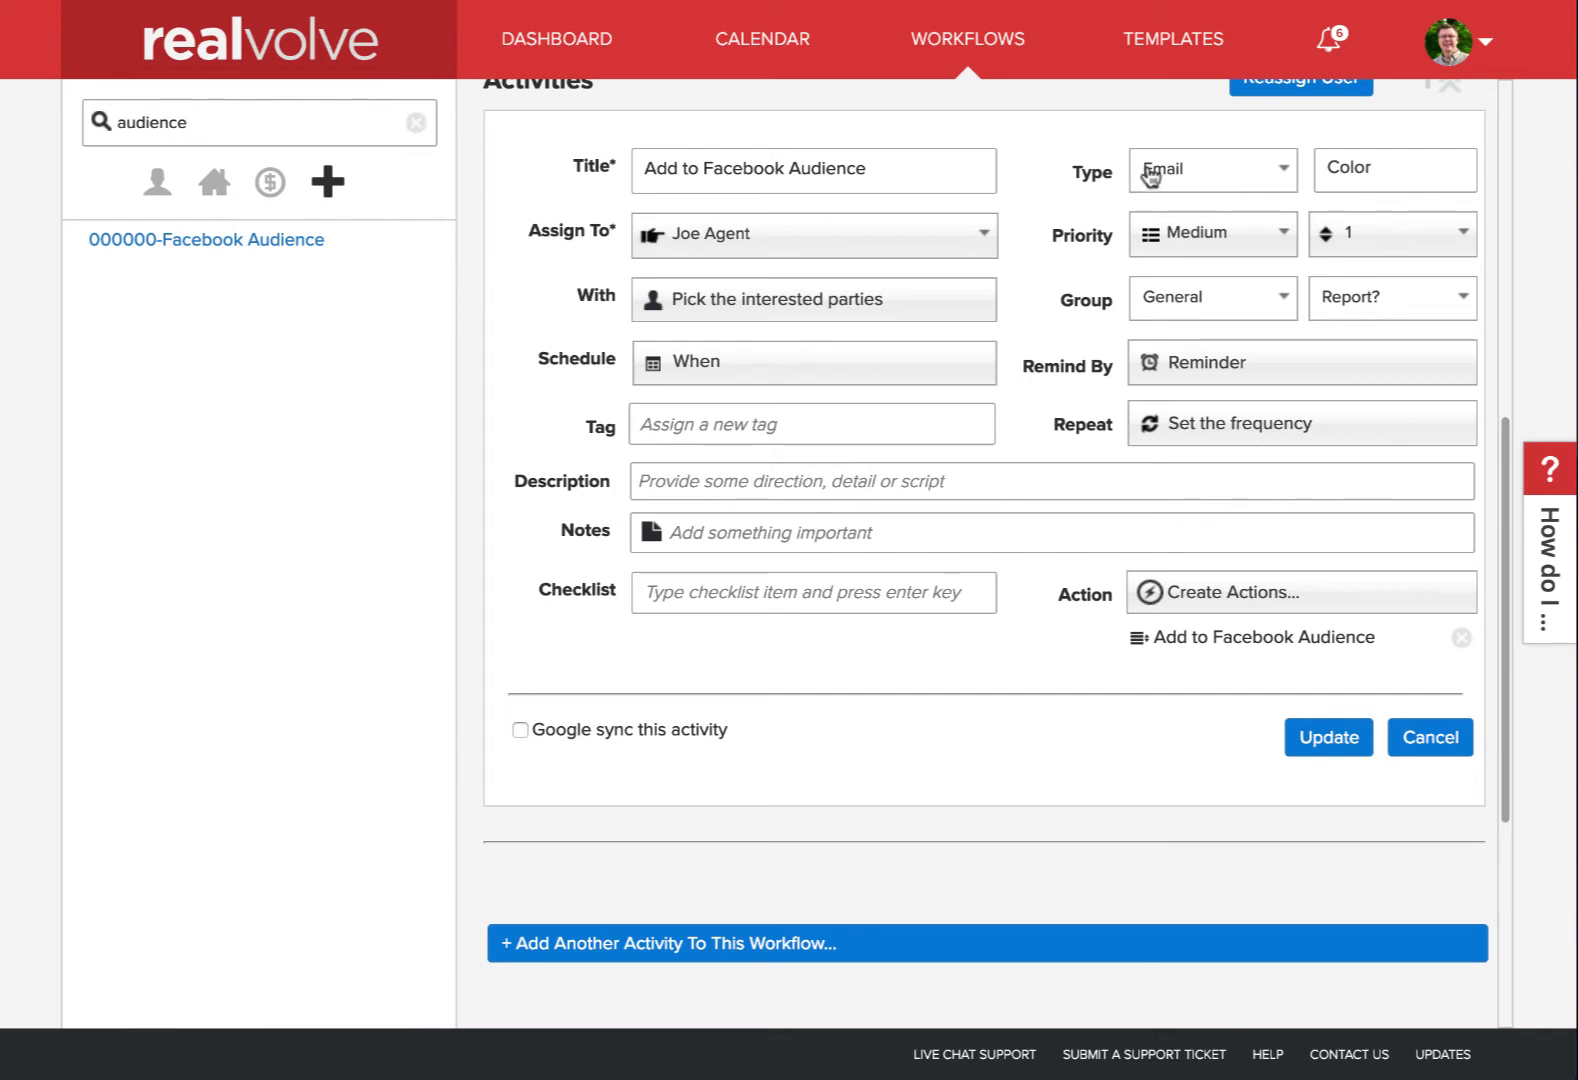
Save the Add to Facebook Audience email action and update the workflow
{"action": "left_click", "coordinate": [1210, 650]}
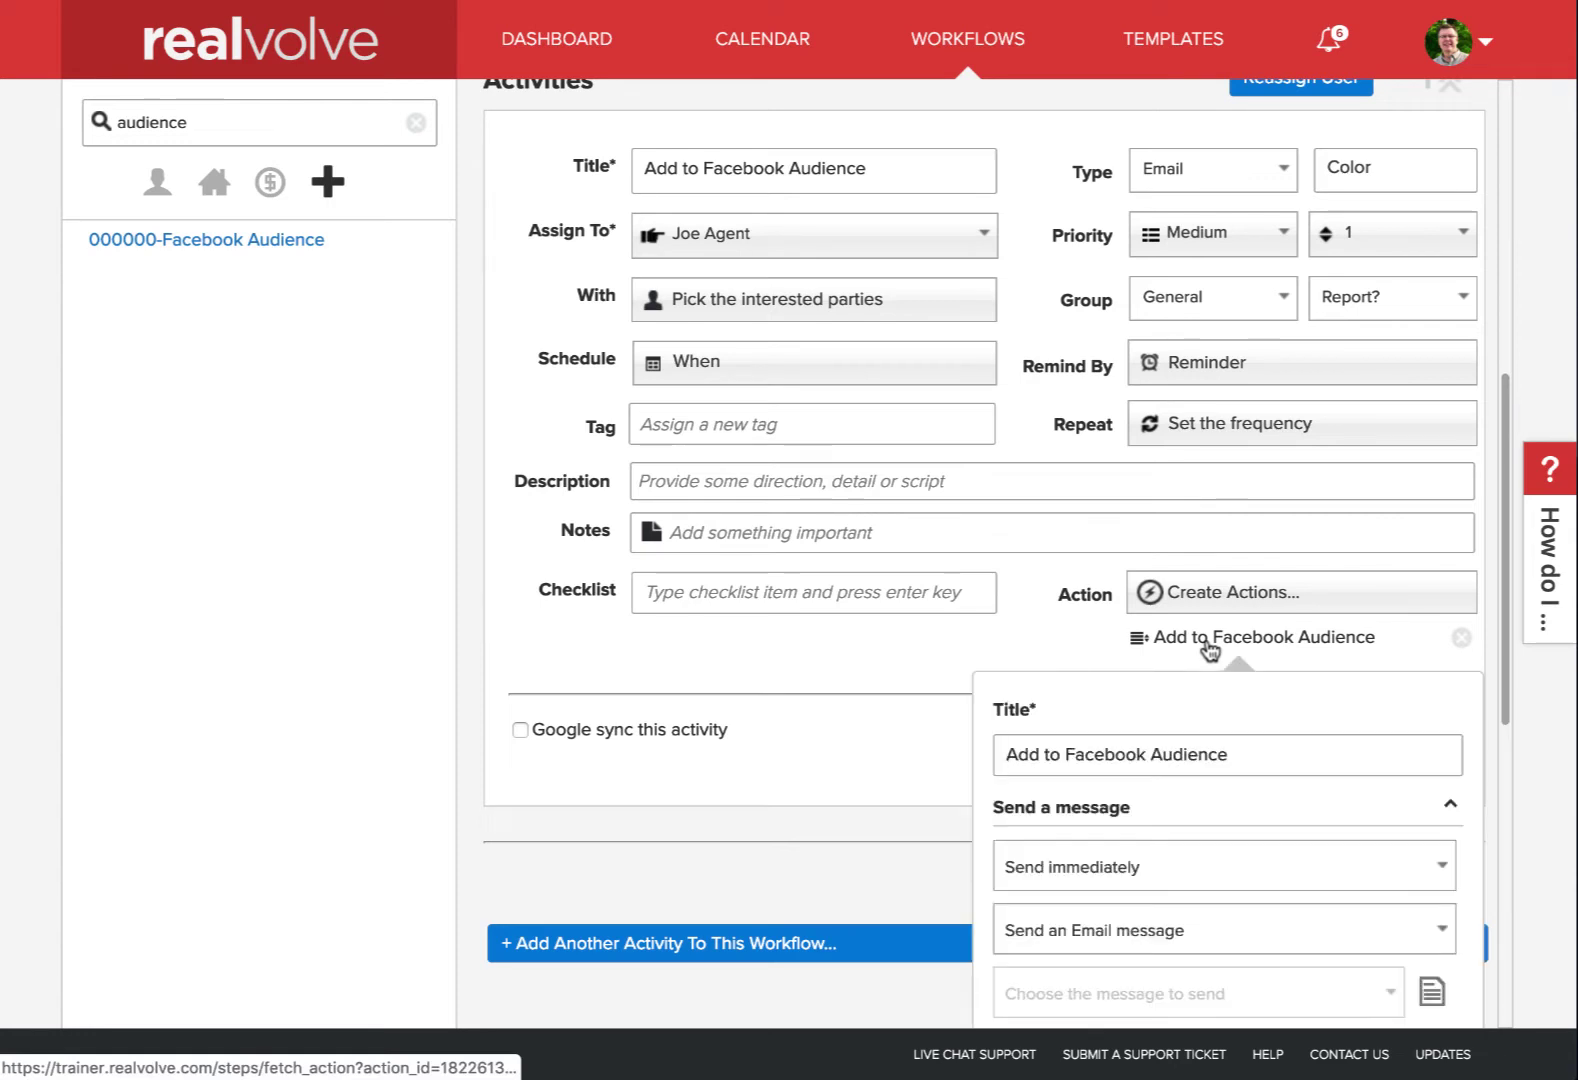
{"action": "scroll", "coordinate": [1210, 651], "scroll_direction": "down", "scroll_amount": 1}
{"action": "scroll", "coordinate": [1208, 648], "scroll_direction": "down", "scroll_amount": 4}
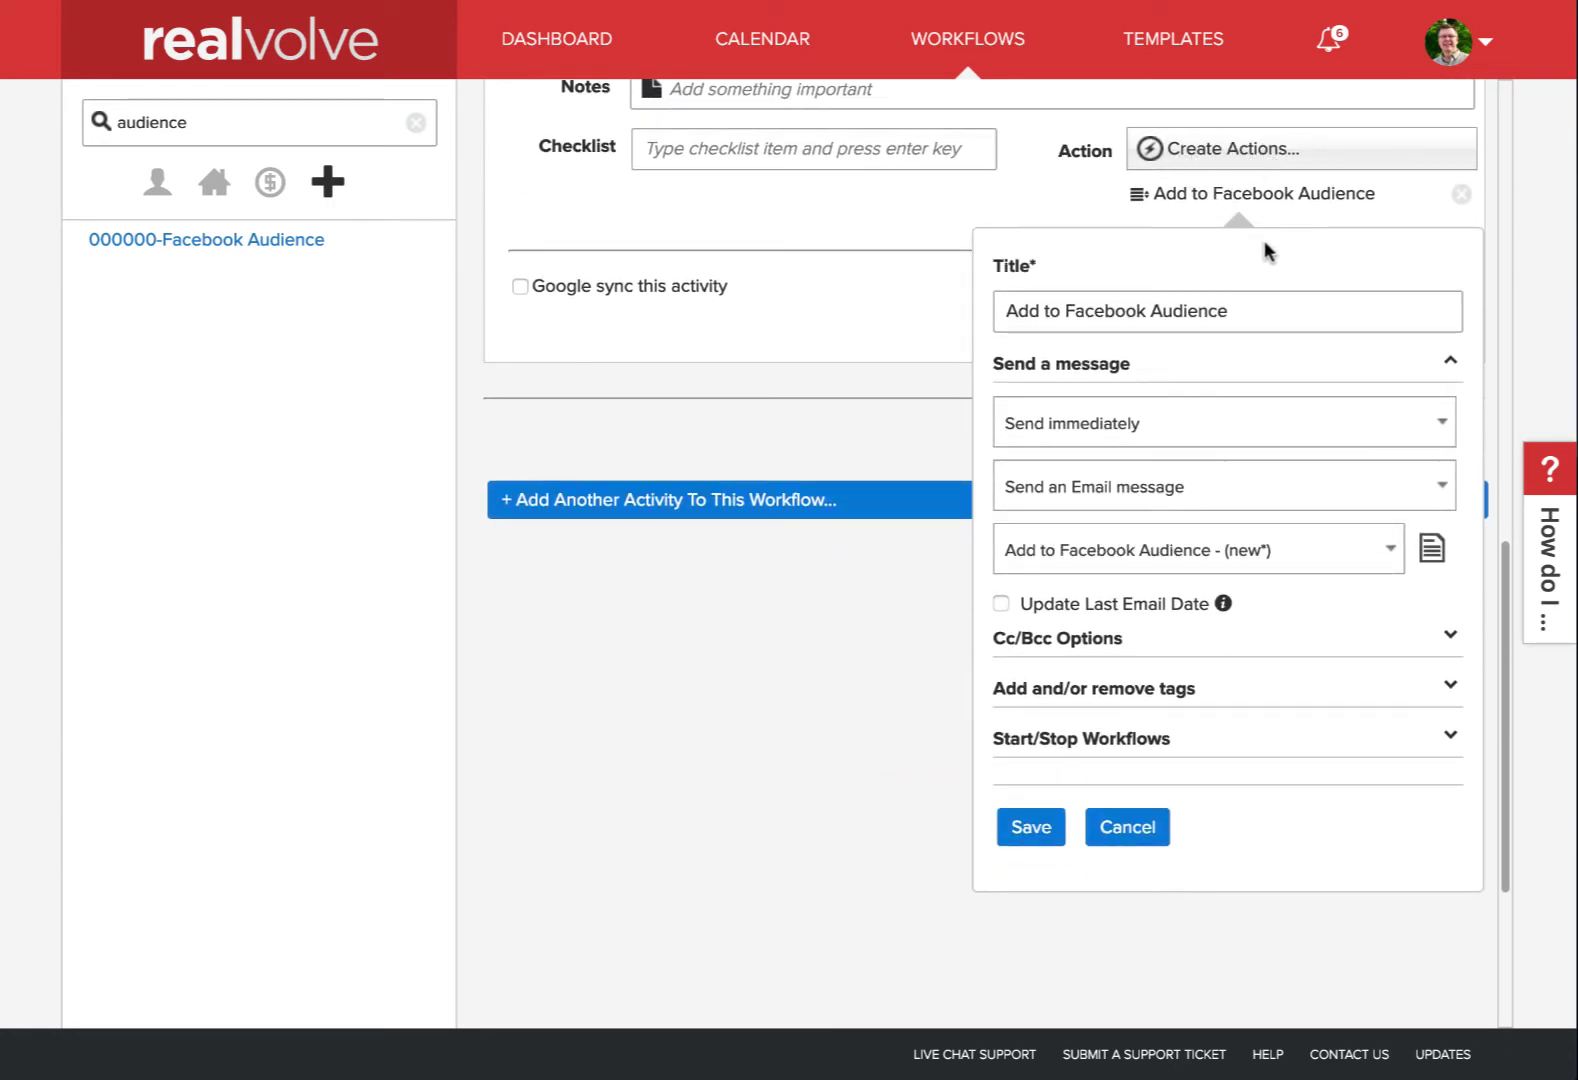
{"action": "left_click", "coordinate": [1133, 318]}
{"action": "left_click", "coordinate": [1031, 830]}
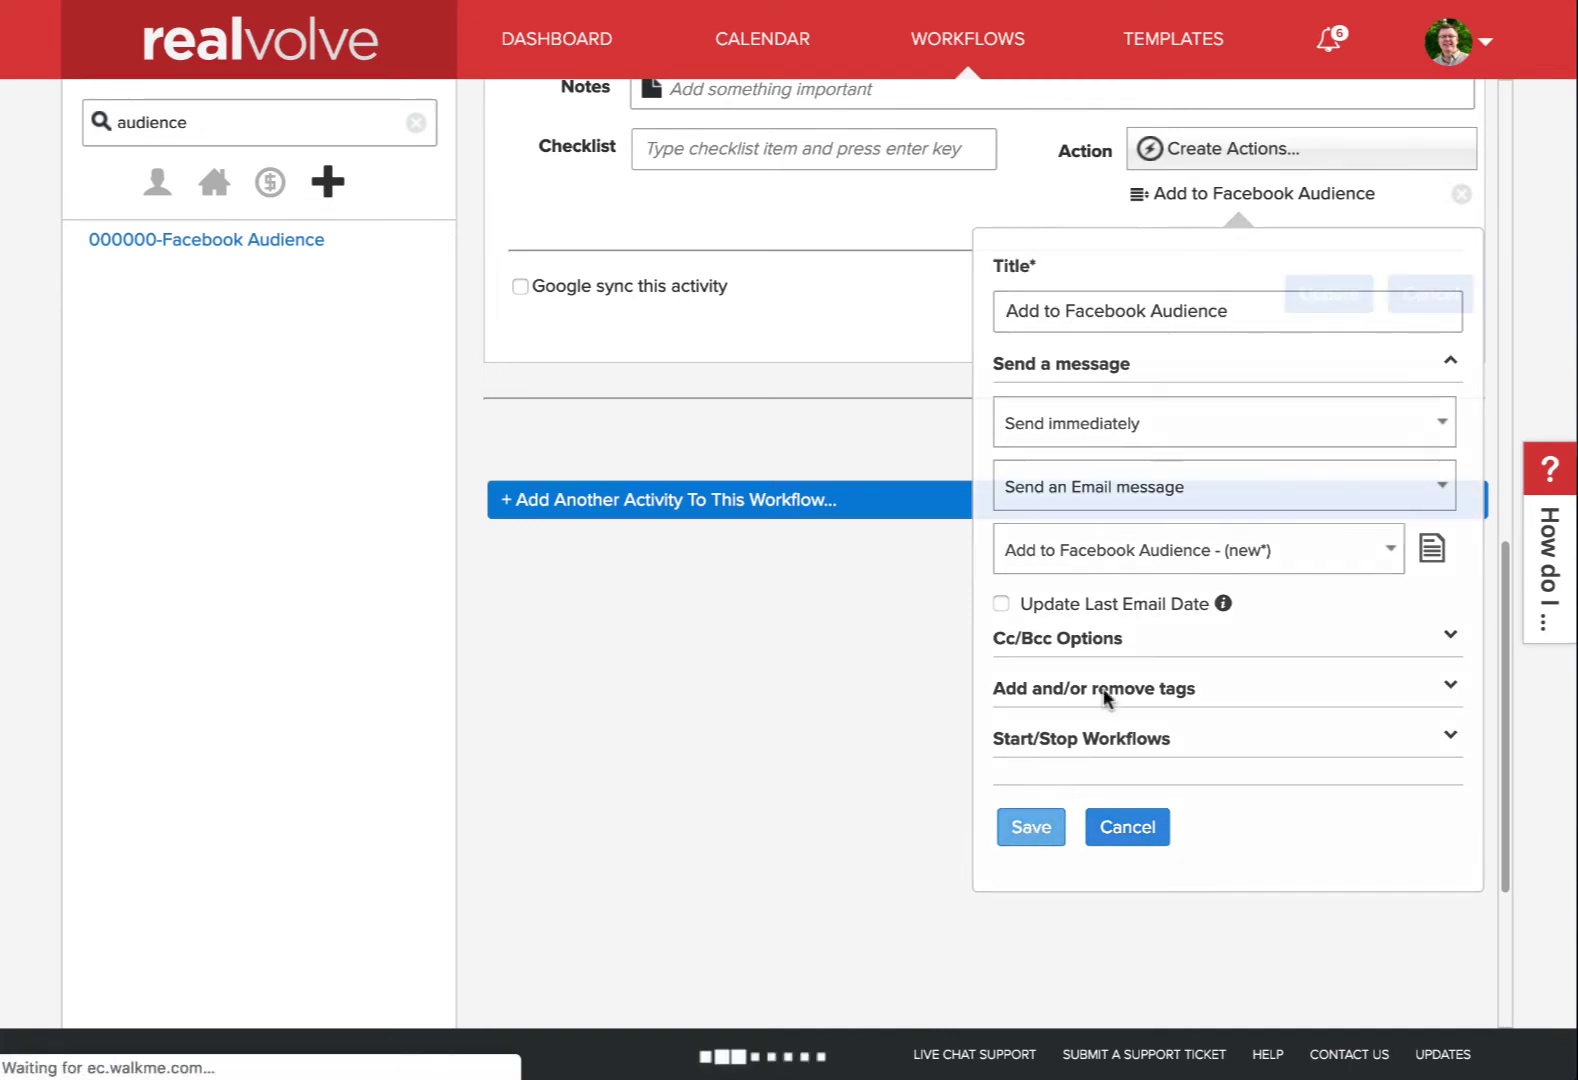
{"action": "left_click", "coordinate": [1336, 305]}
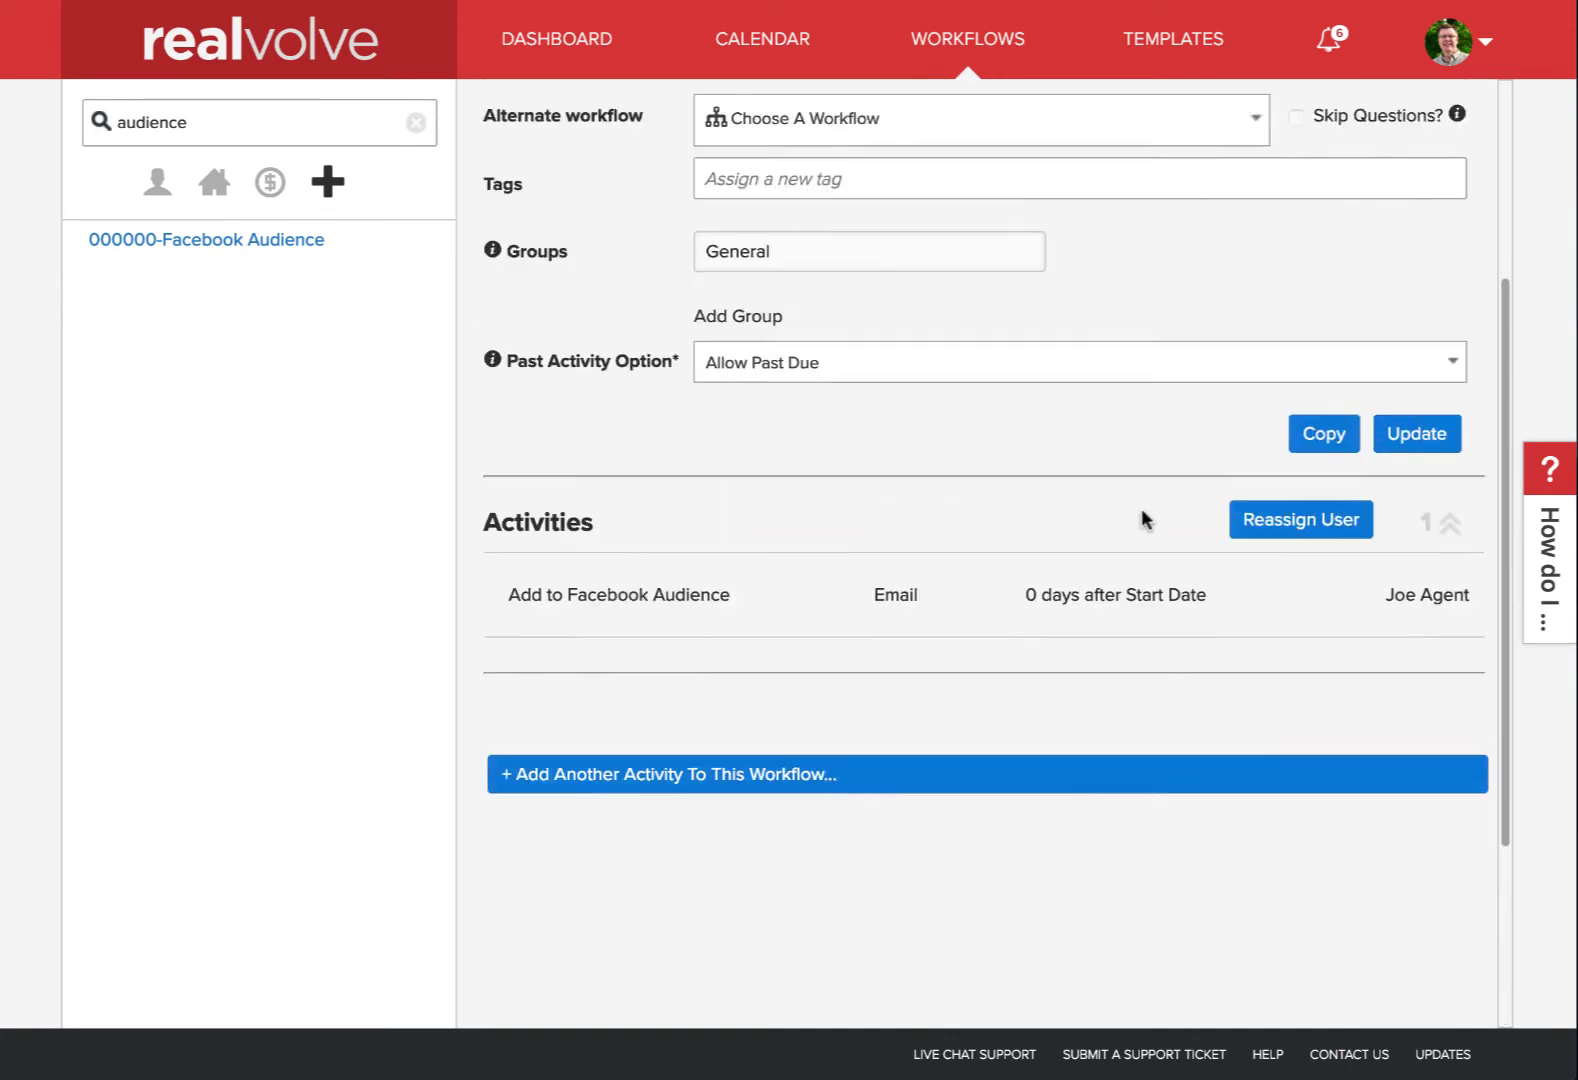
{"action": "scroll", "coordinate": [1145, 518], "scroll_direction": "up", "scroll_amount": 3}
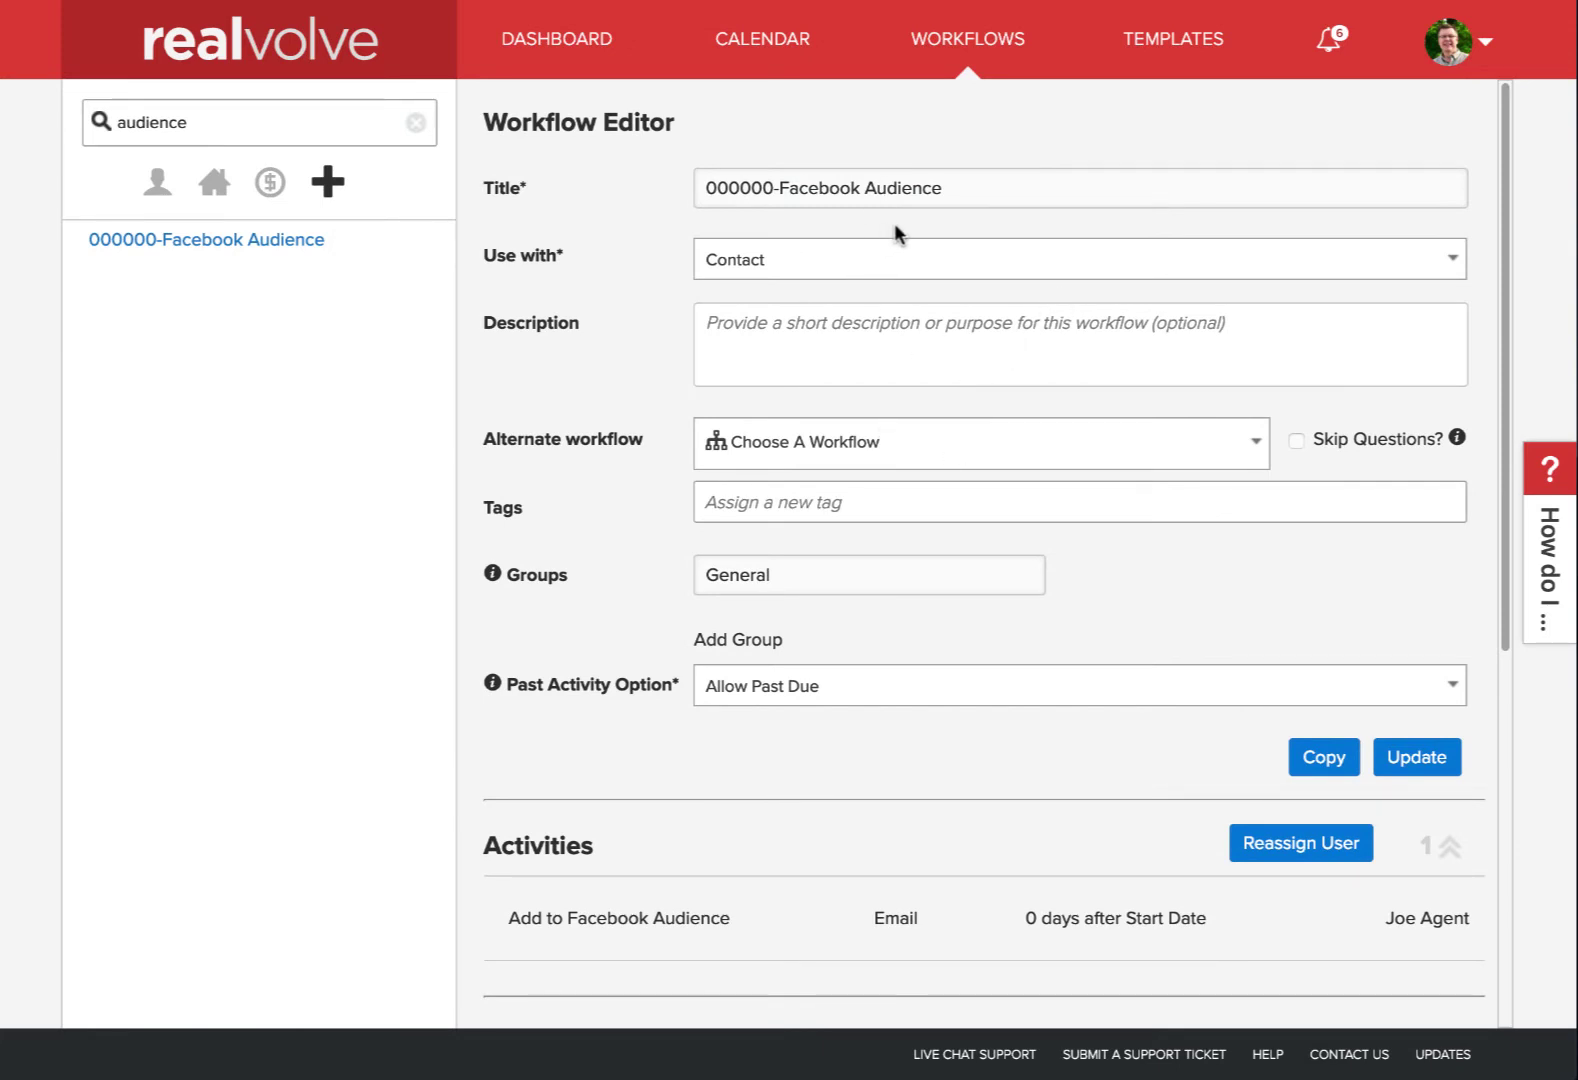
{"action": "mouse_move", "coordinate": [776, 917]}
{"action": "mouse_move", "coordinate": [1010, 920]}
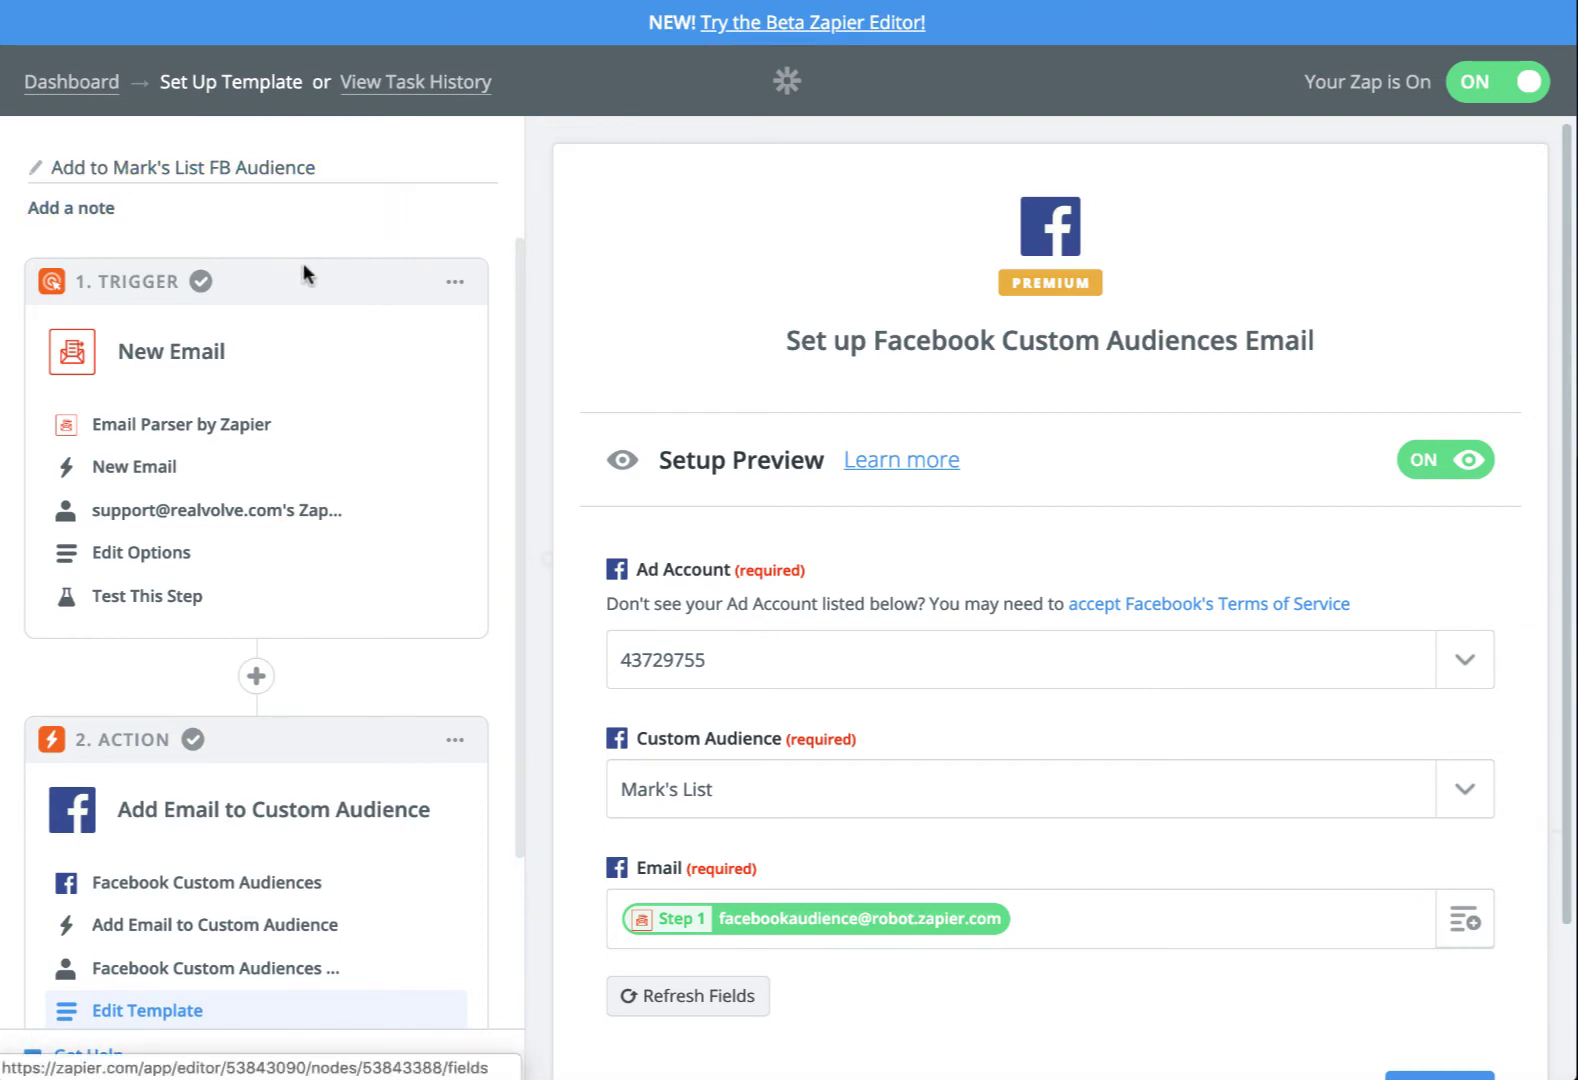
Review the New Email trigger's app, event and mailbox, test it with a sample email, and continue
{"action": "left_click", "coordinate": [168, 428]}
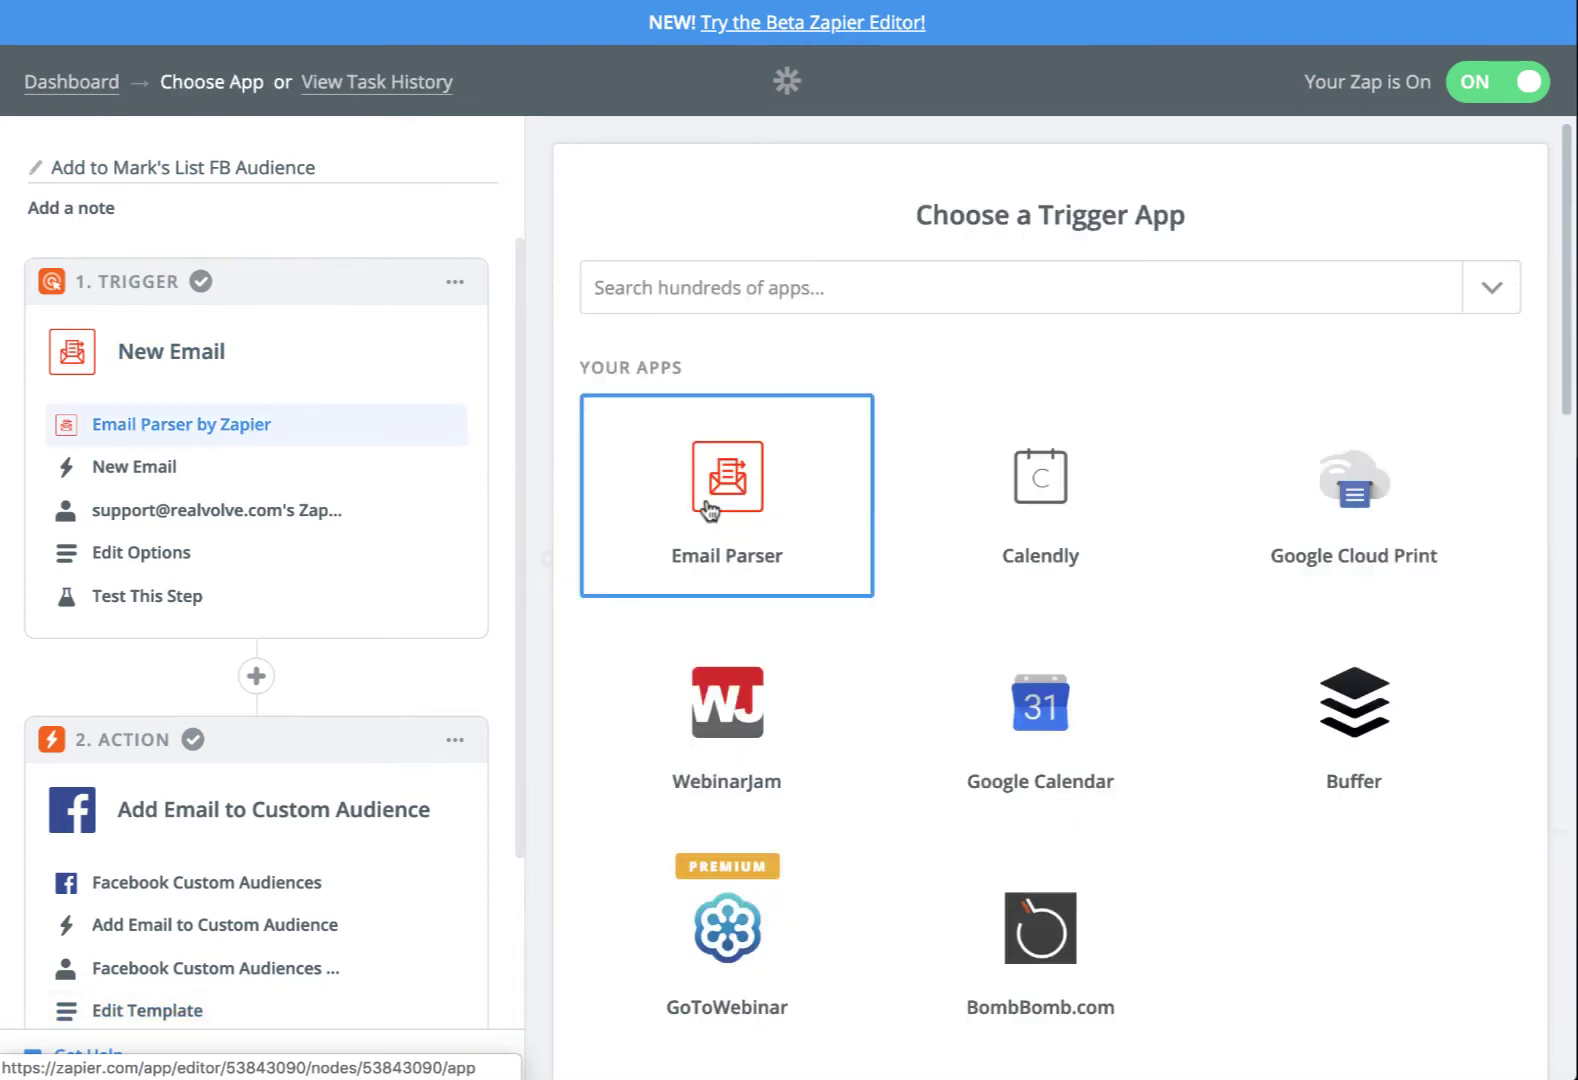
{"action": "left_click", "coordinate": [142, 474]}
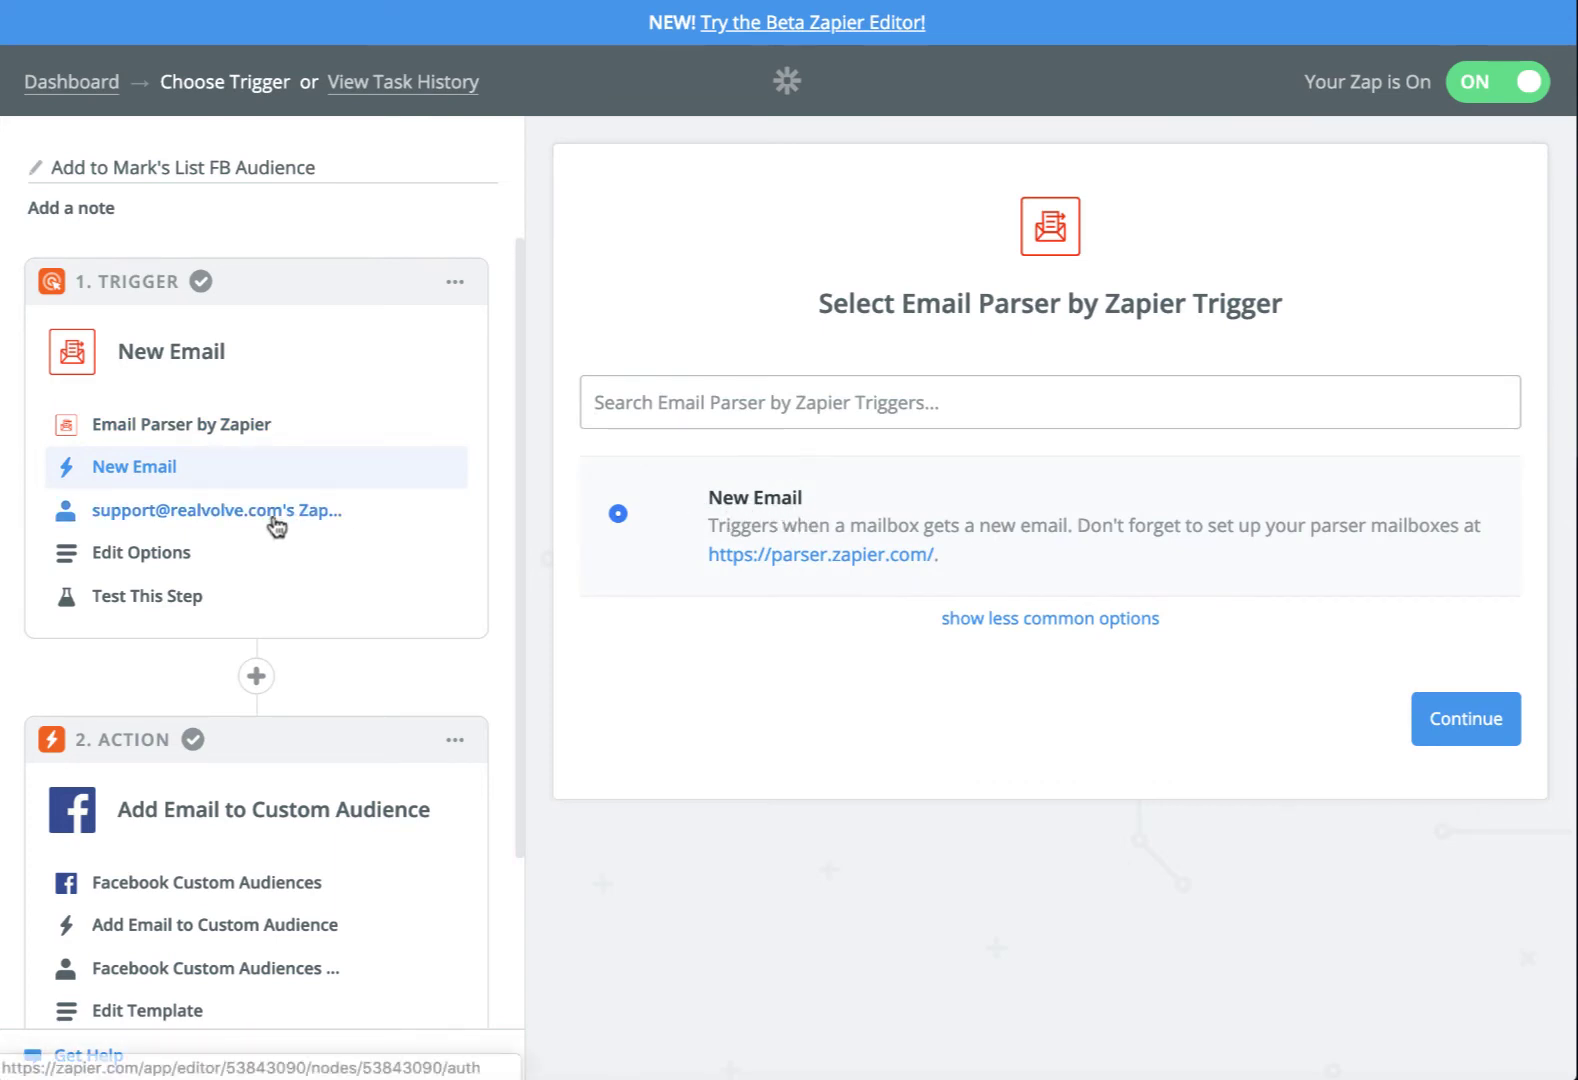
{"action": "left_click", "coordinate": [183, 556]}
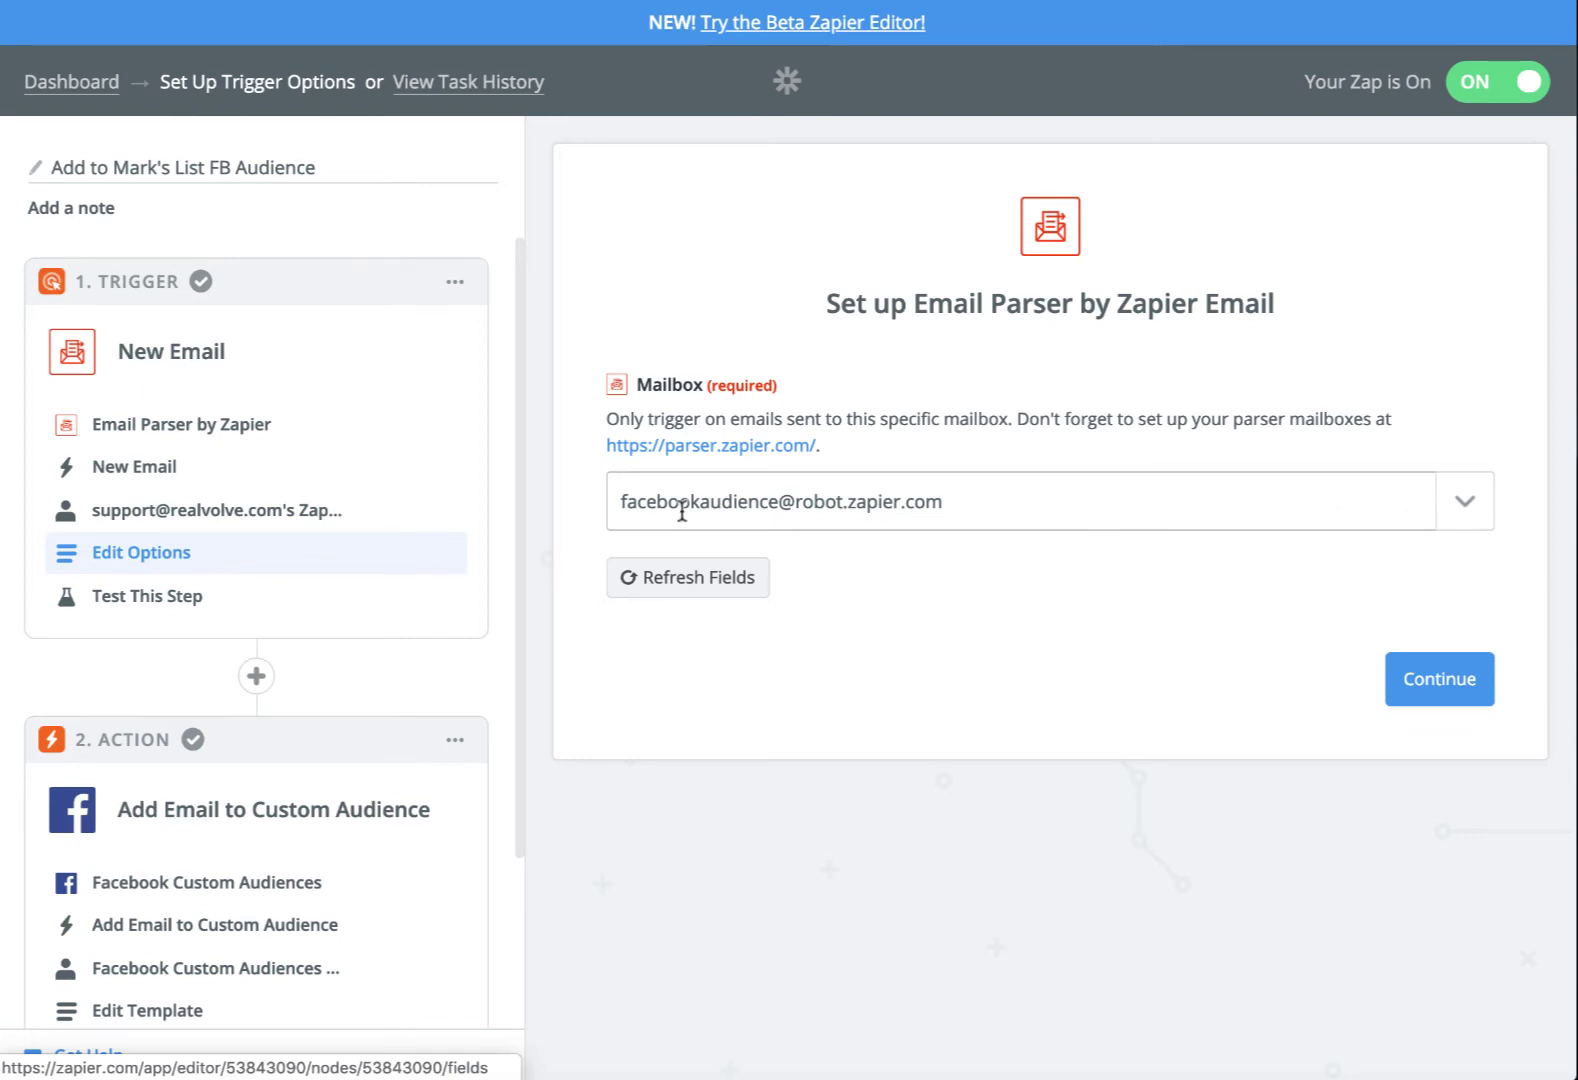
{"action": "left_click", "coordinate": [183, 598]}
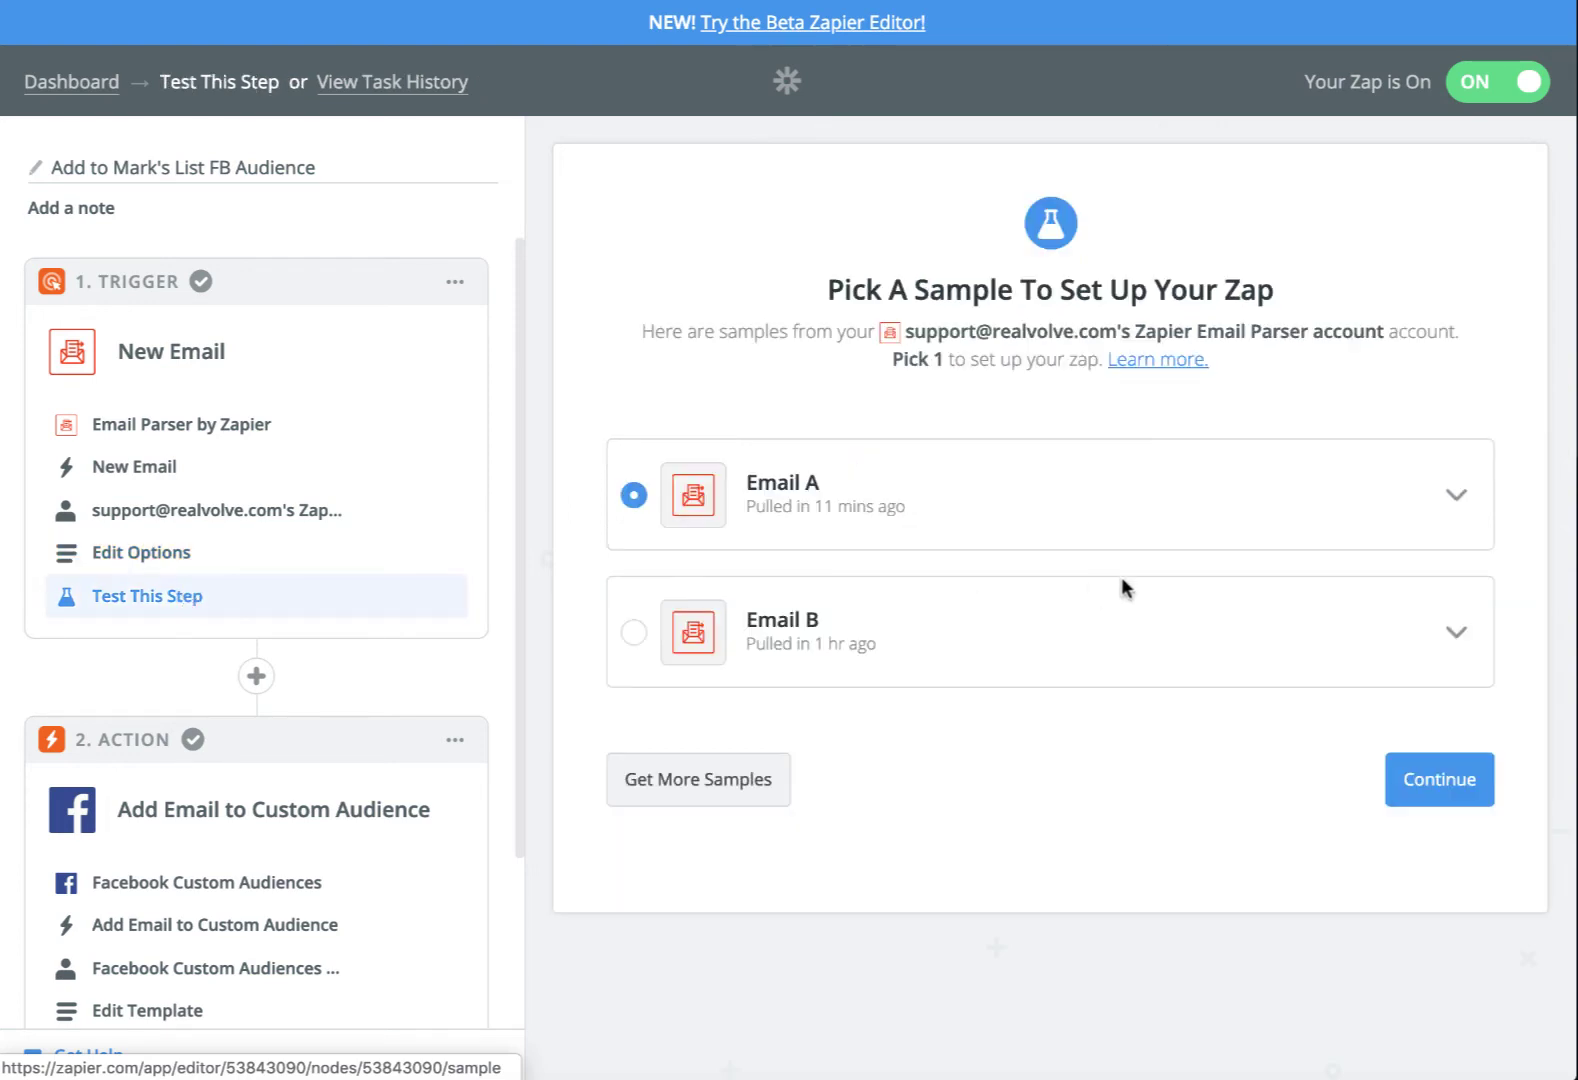
{"action": "left_click", "coordinate": [1455, 790]}
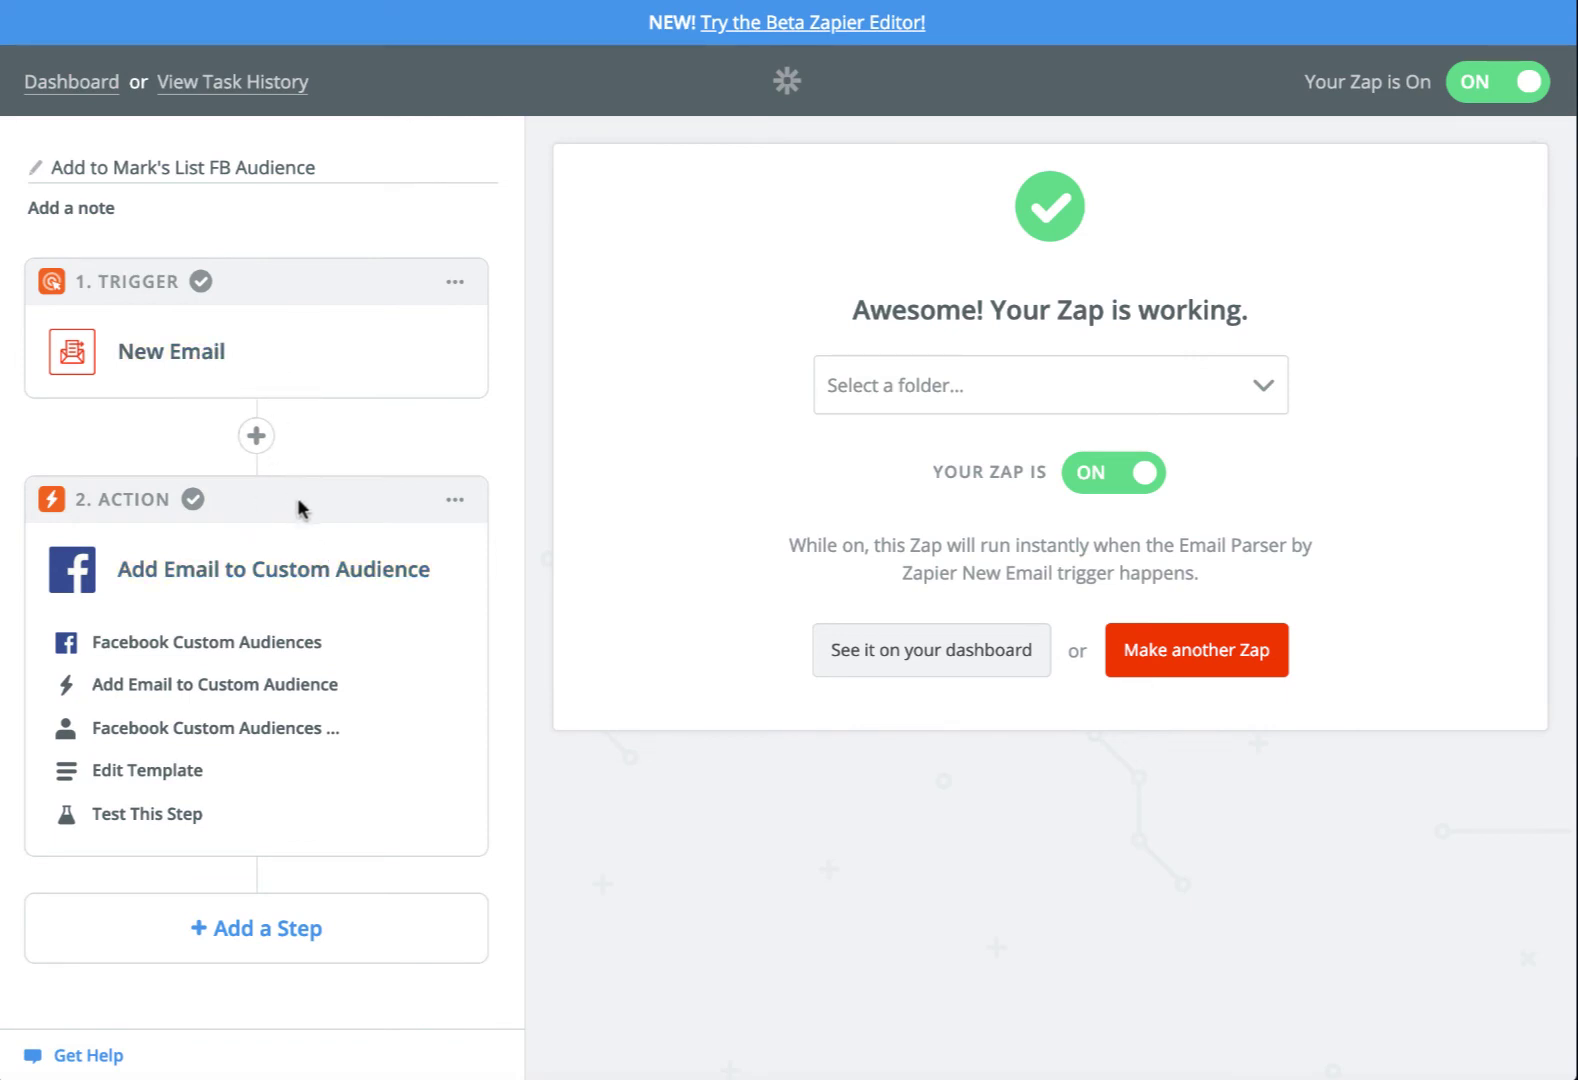
{"action": "left_click", "coordinate": [204, 645]}
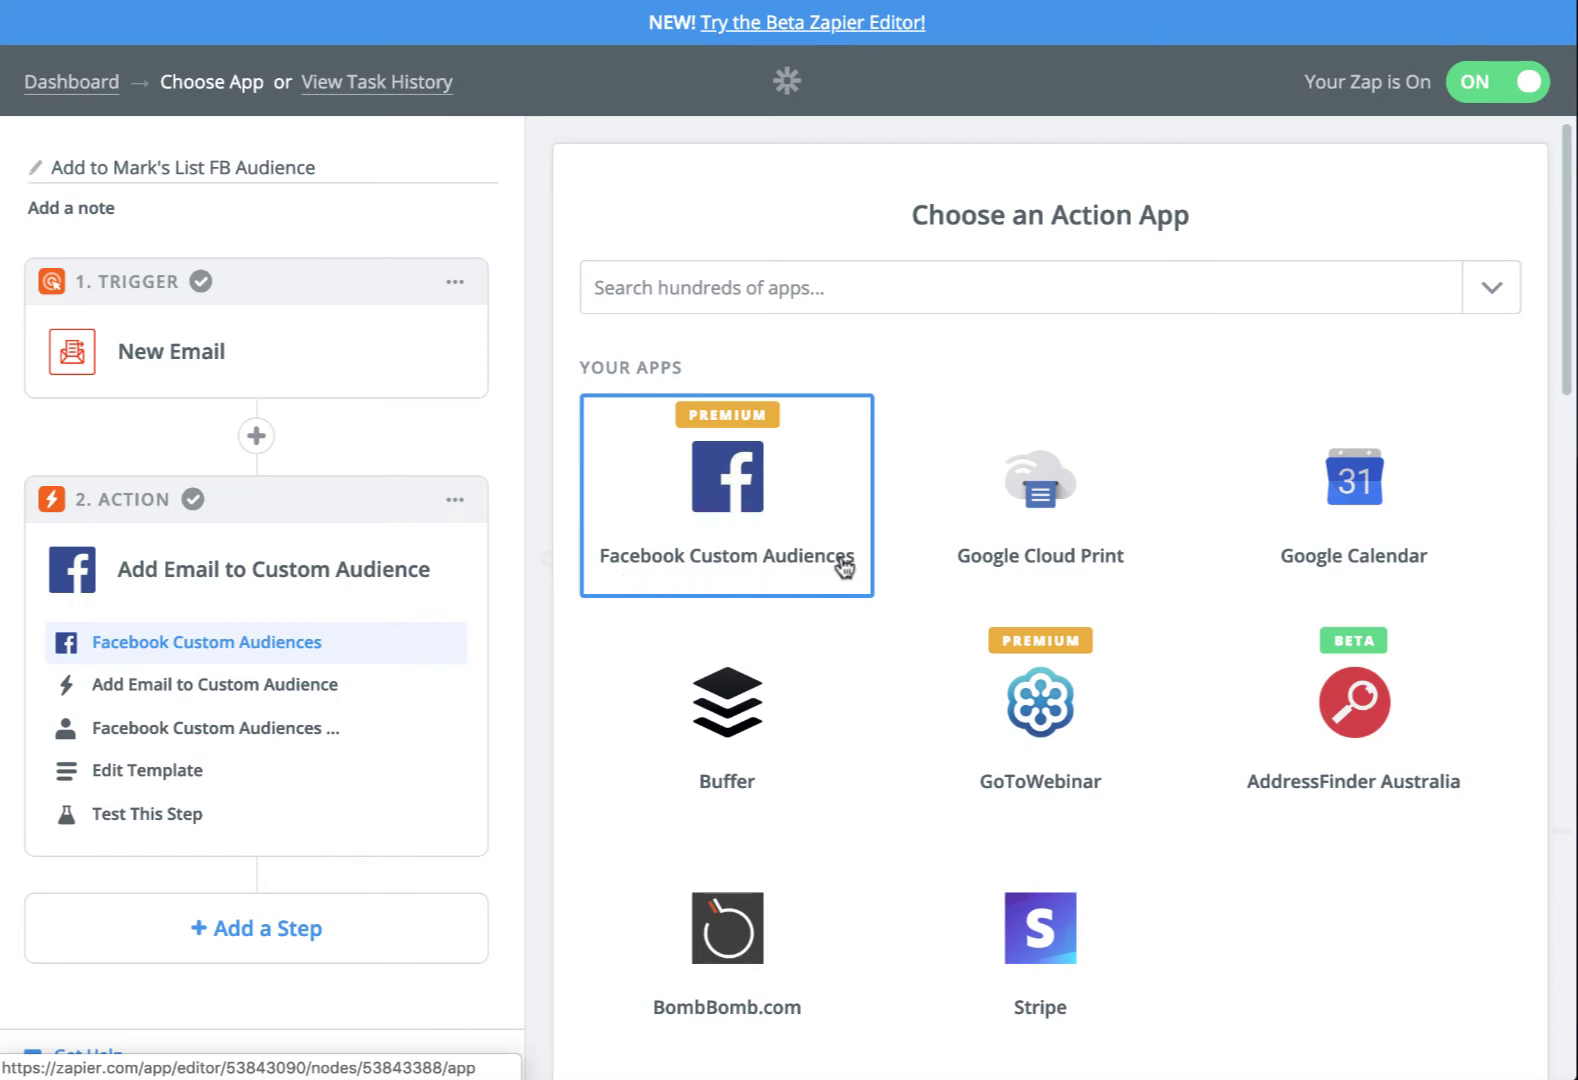
Choose Facebook Custom Audiences with Add Email to Custom Audience and the connected Facebook account
{"action": "left_click", "coordinate": [724, 530]}
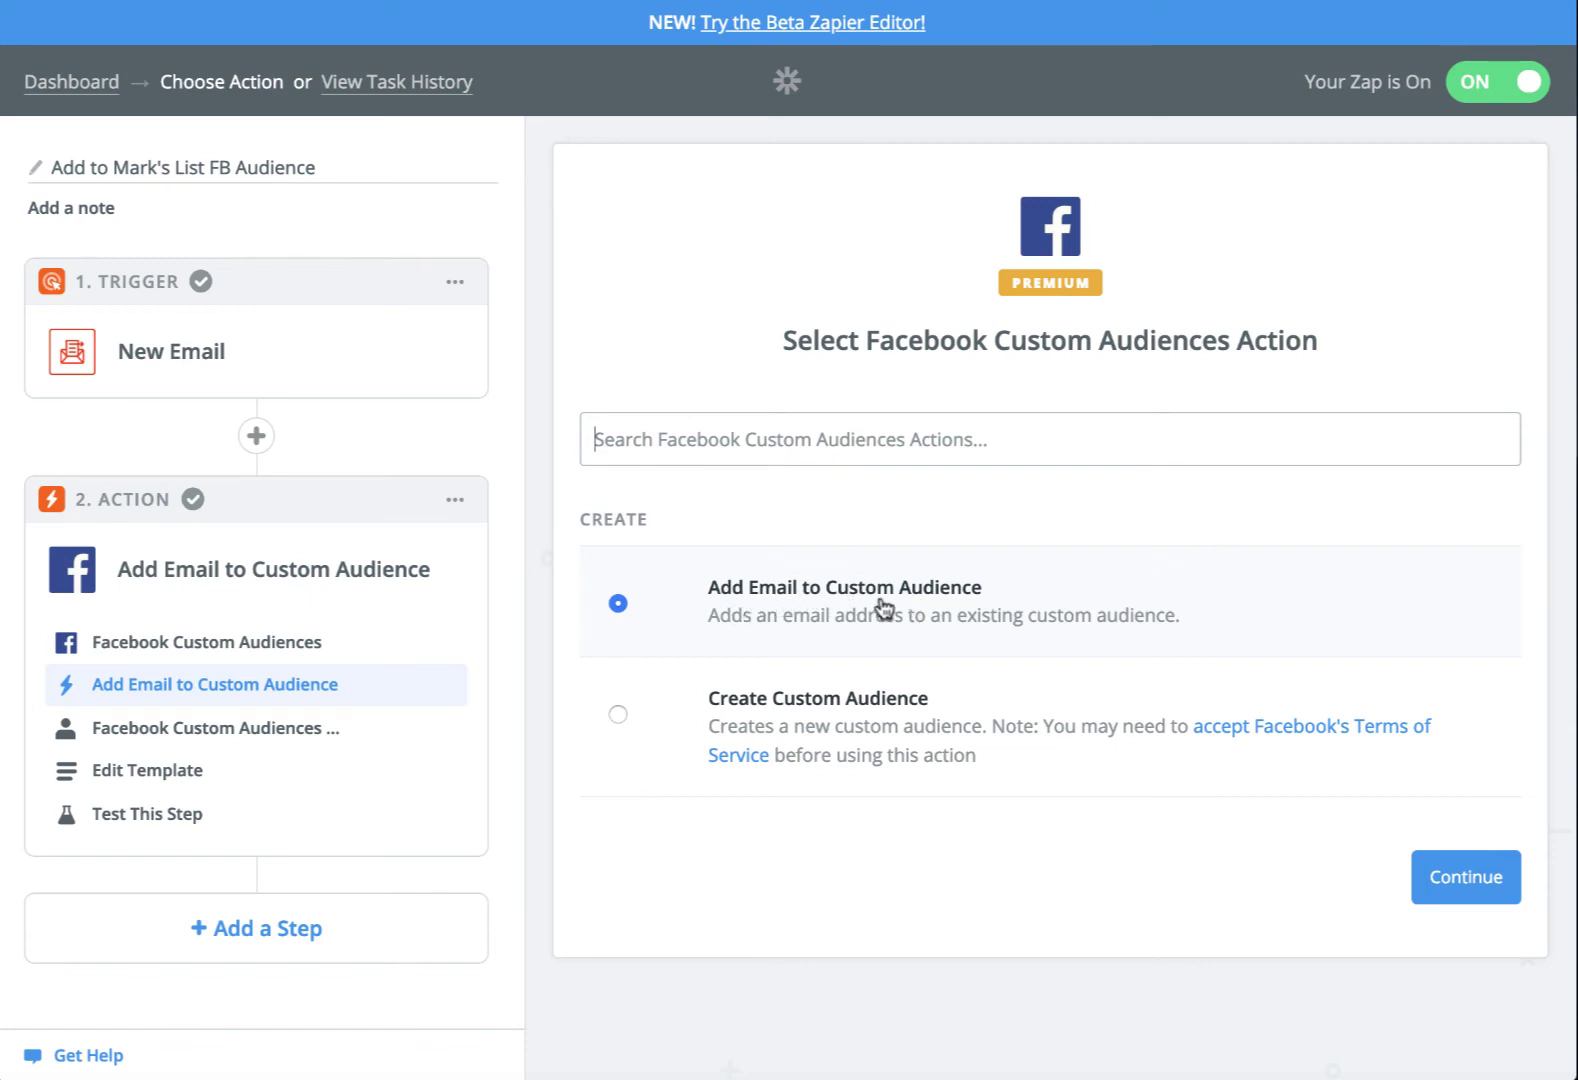
{"action": "left_click", "coordinate": [1450, 874]}
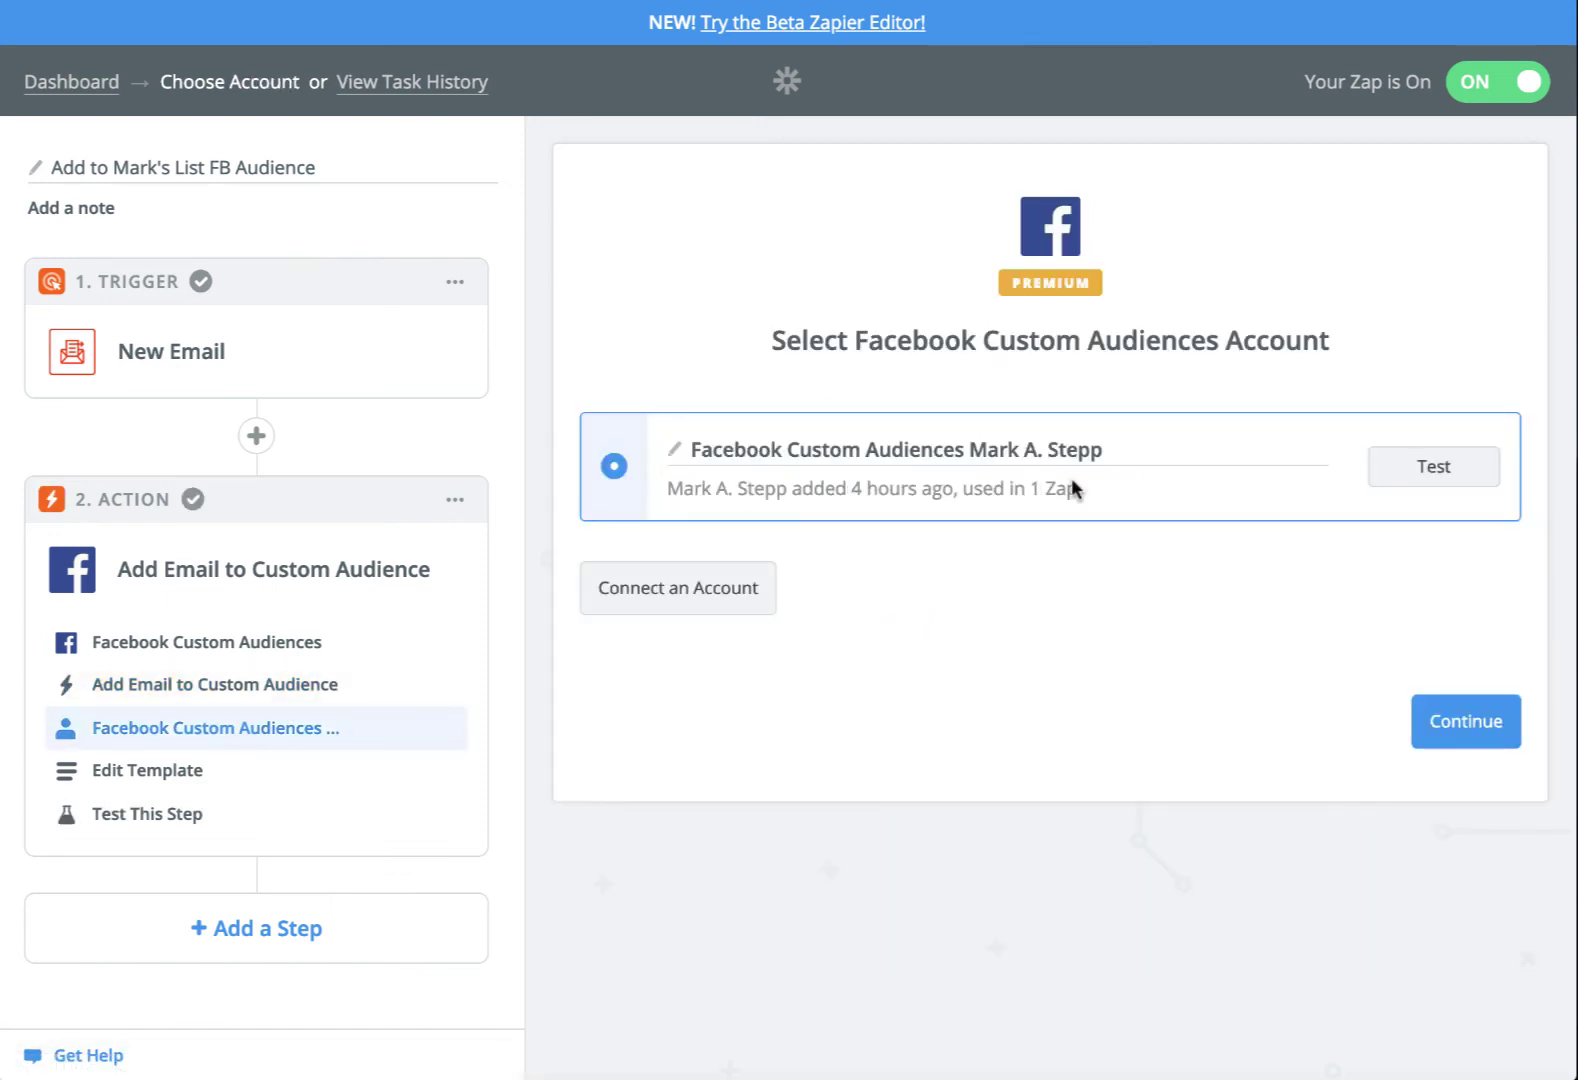
{"action": "left_click", "coordinate": [1487, 730]}
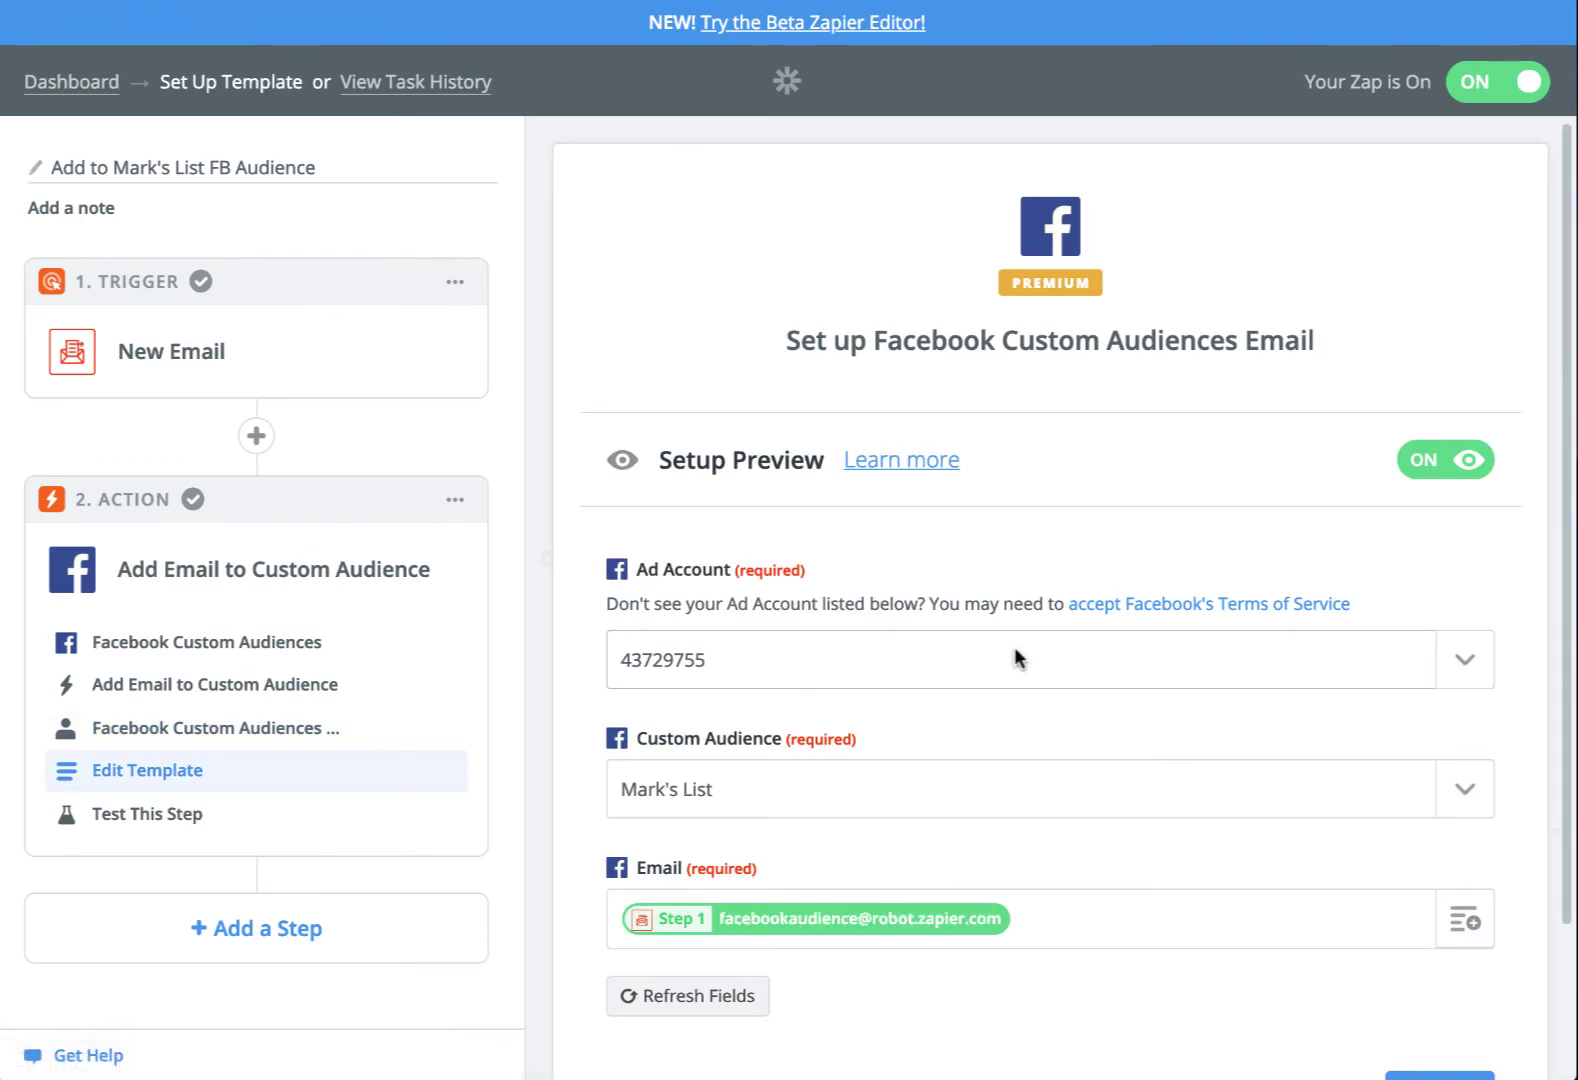
{"action": "scroll", "coordinate": [868, 668], "scroll_direction": "down", "scroll_amount": 2}
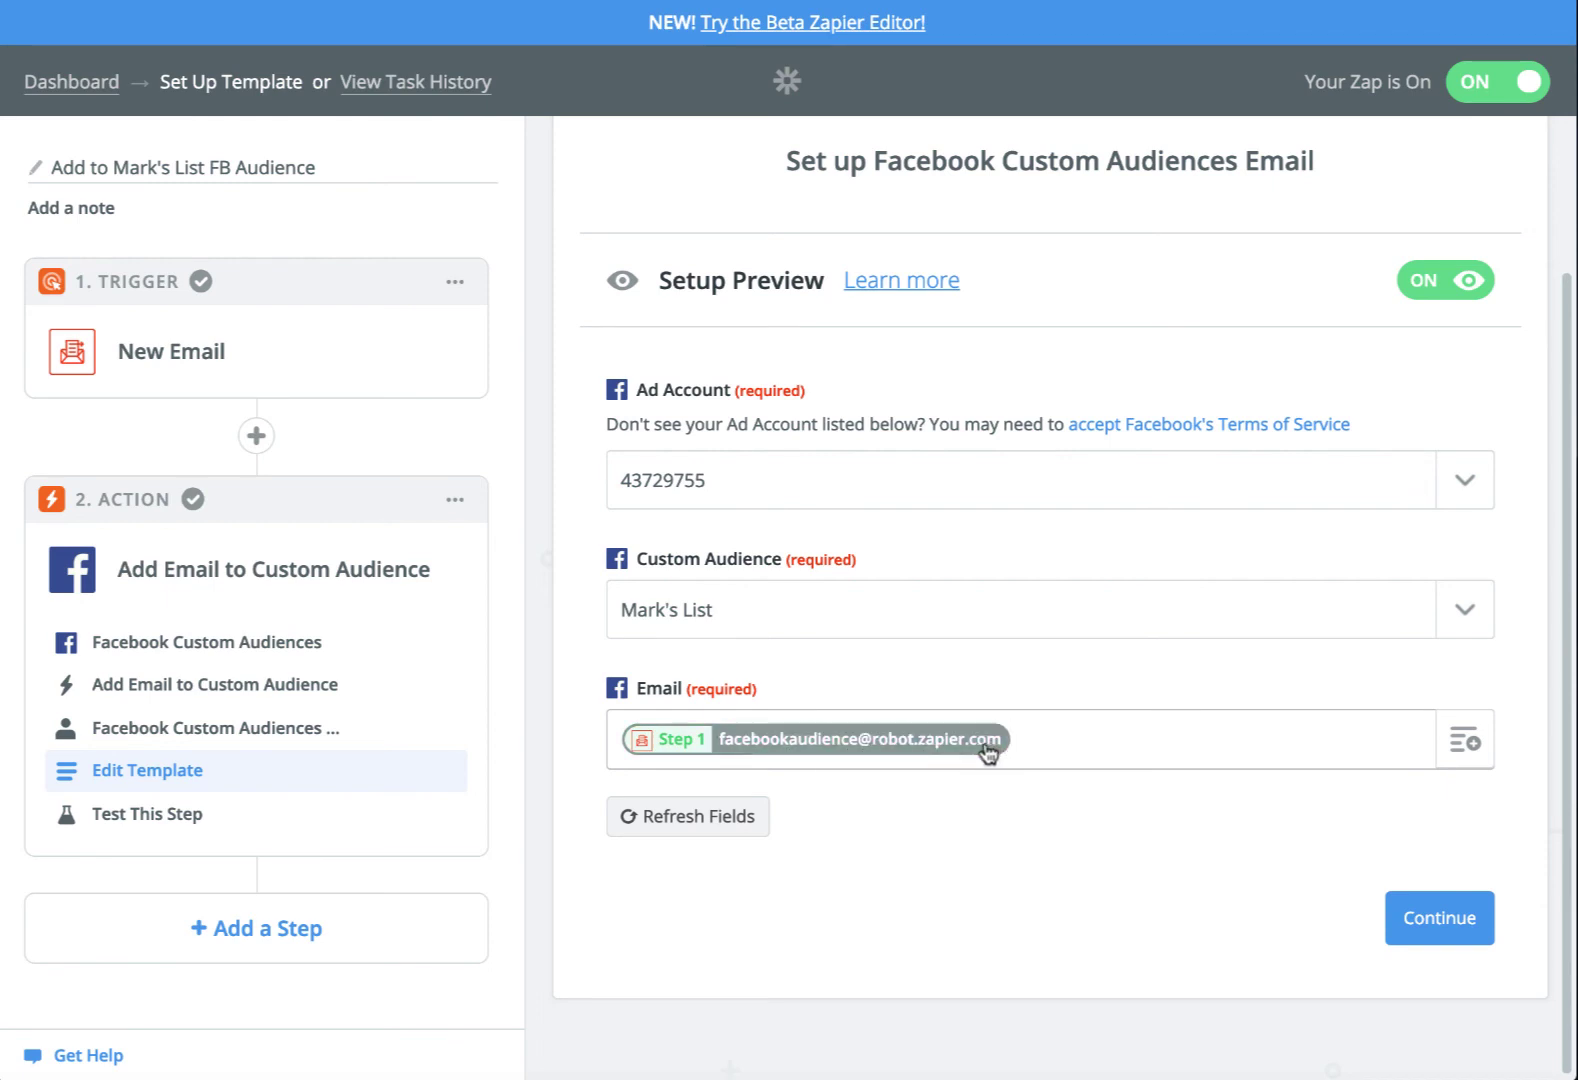
Map the Email field to Step 1's Parse Output Emailaddress, with field names shown
{"action": "left_click", "coordinate": [1441, 286]}
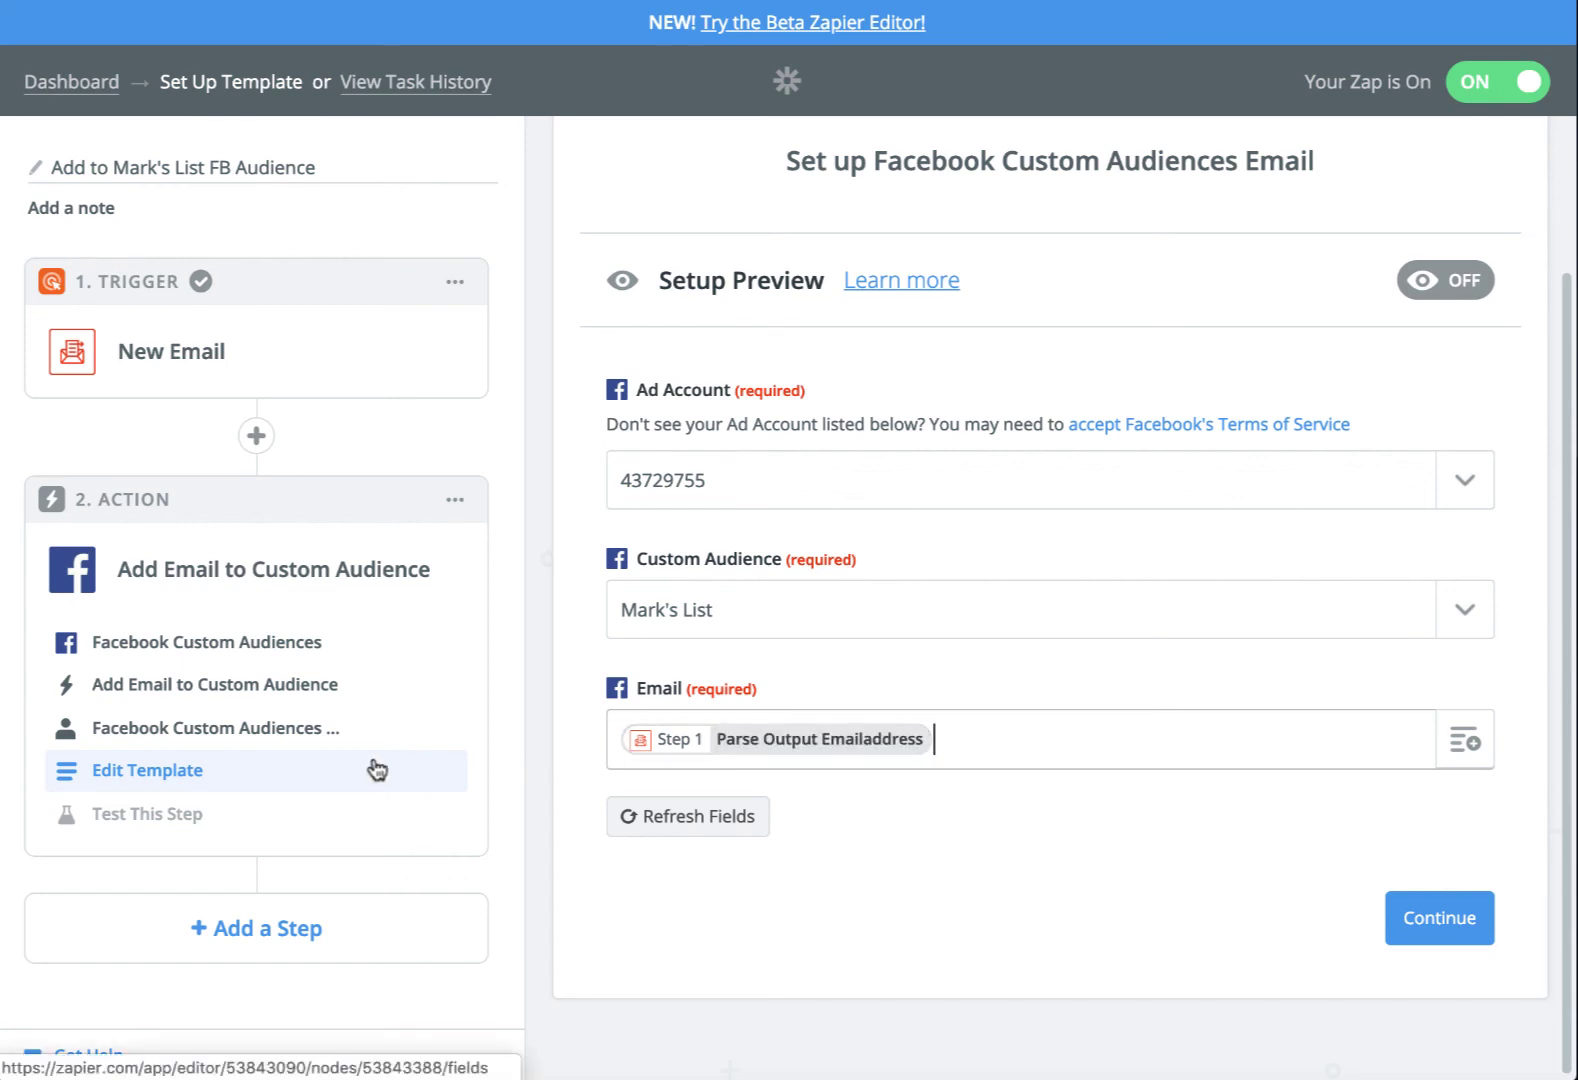
{"action": "key", "text": "BackSpace"}
{"action": "key", "text": "BackSpace"}
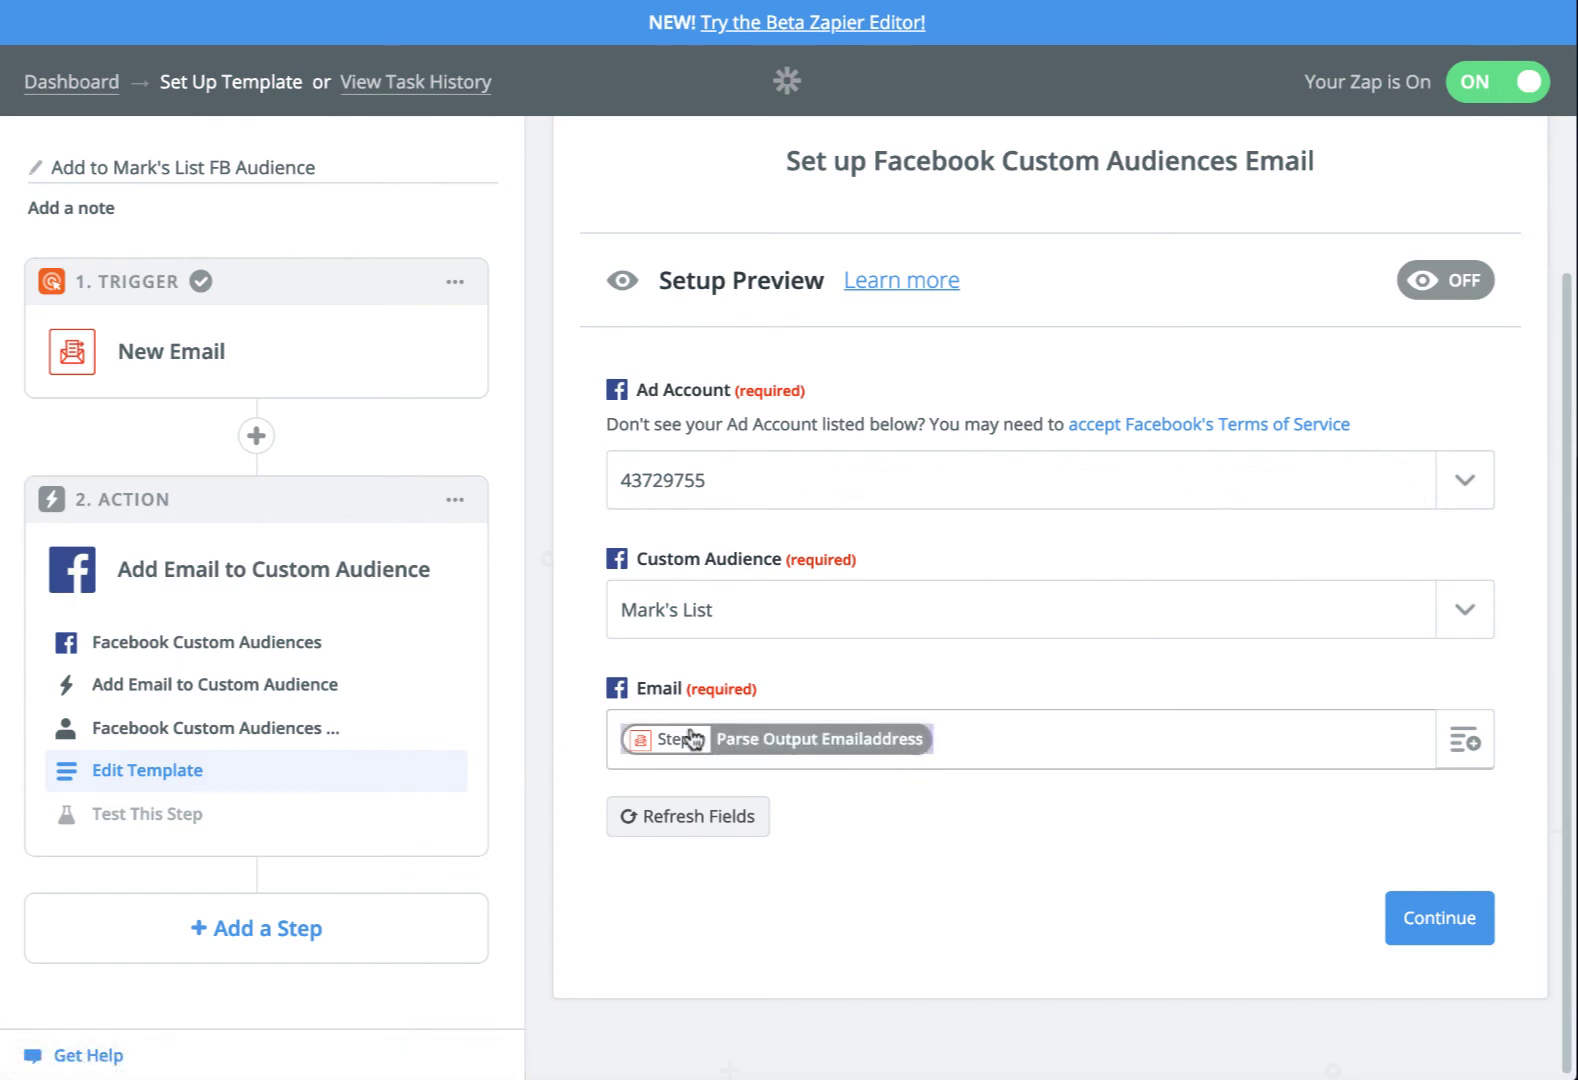
{"action": "left_click", "coordinate": [1477, 730]}
{"action": "scroll", "coordinate": [1231, 905], "scroll_direction": "down", "scroll_amount": 3}
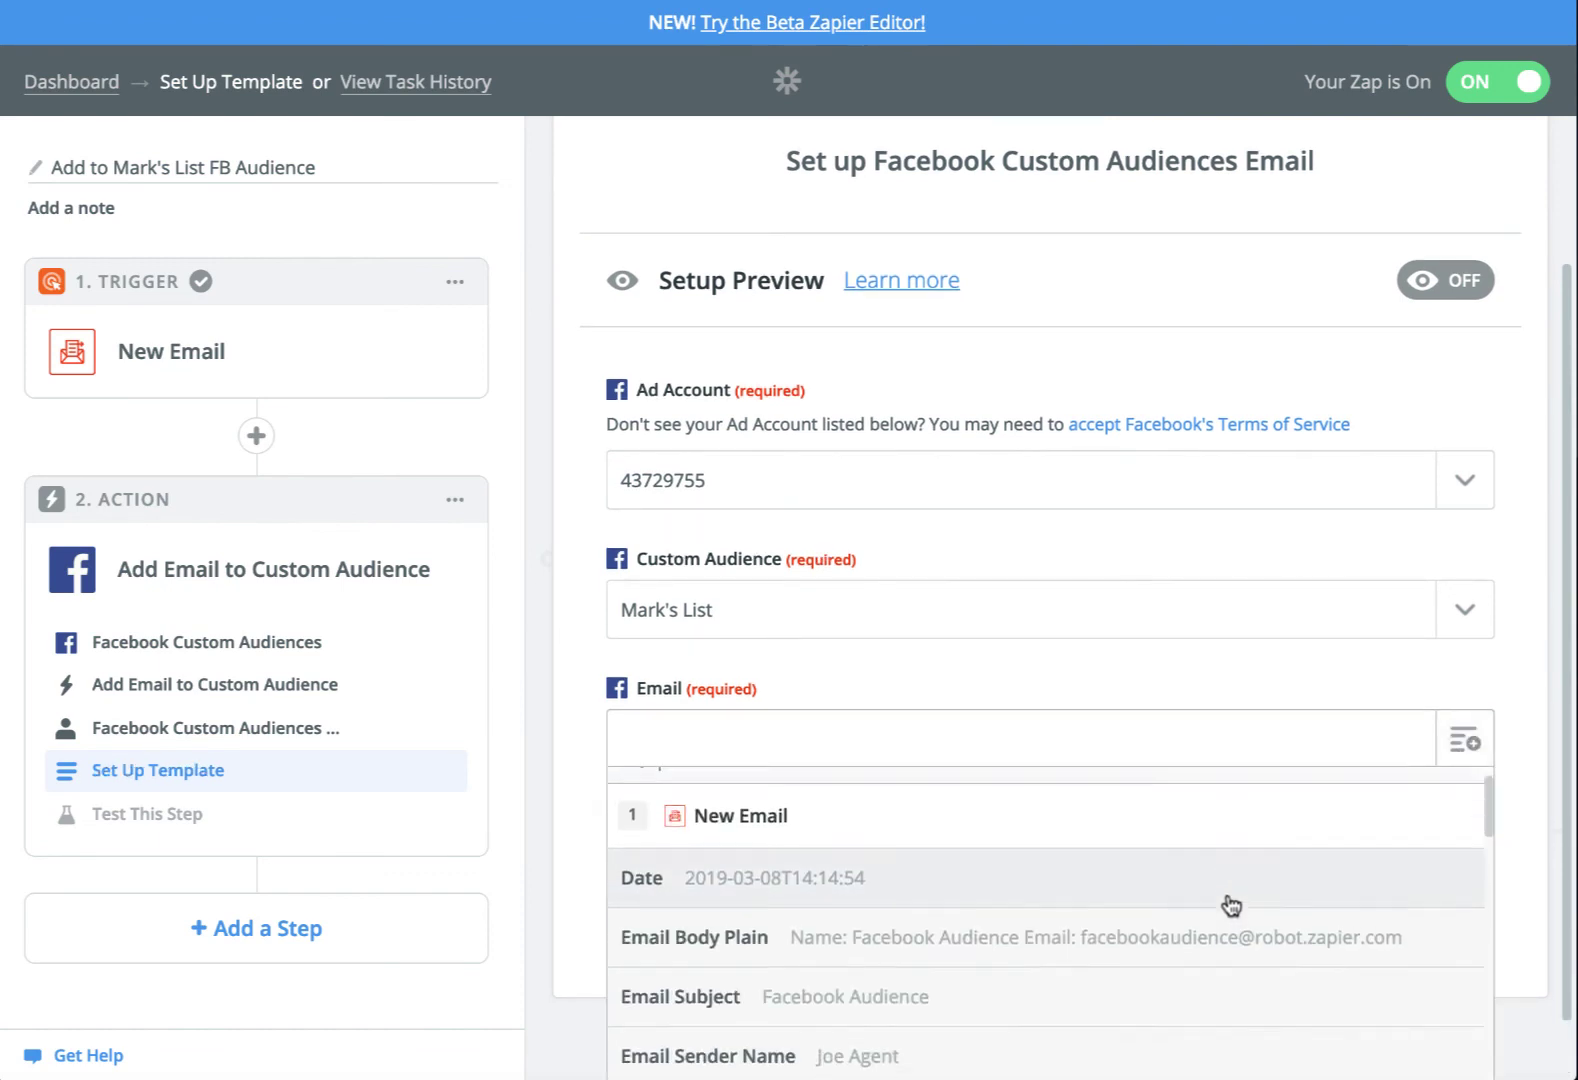
{"action": "scroll", "coordinate": [1231, 905], "scroll_direction": "down", "scroll_amount": 3}
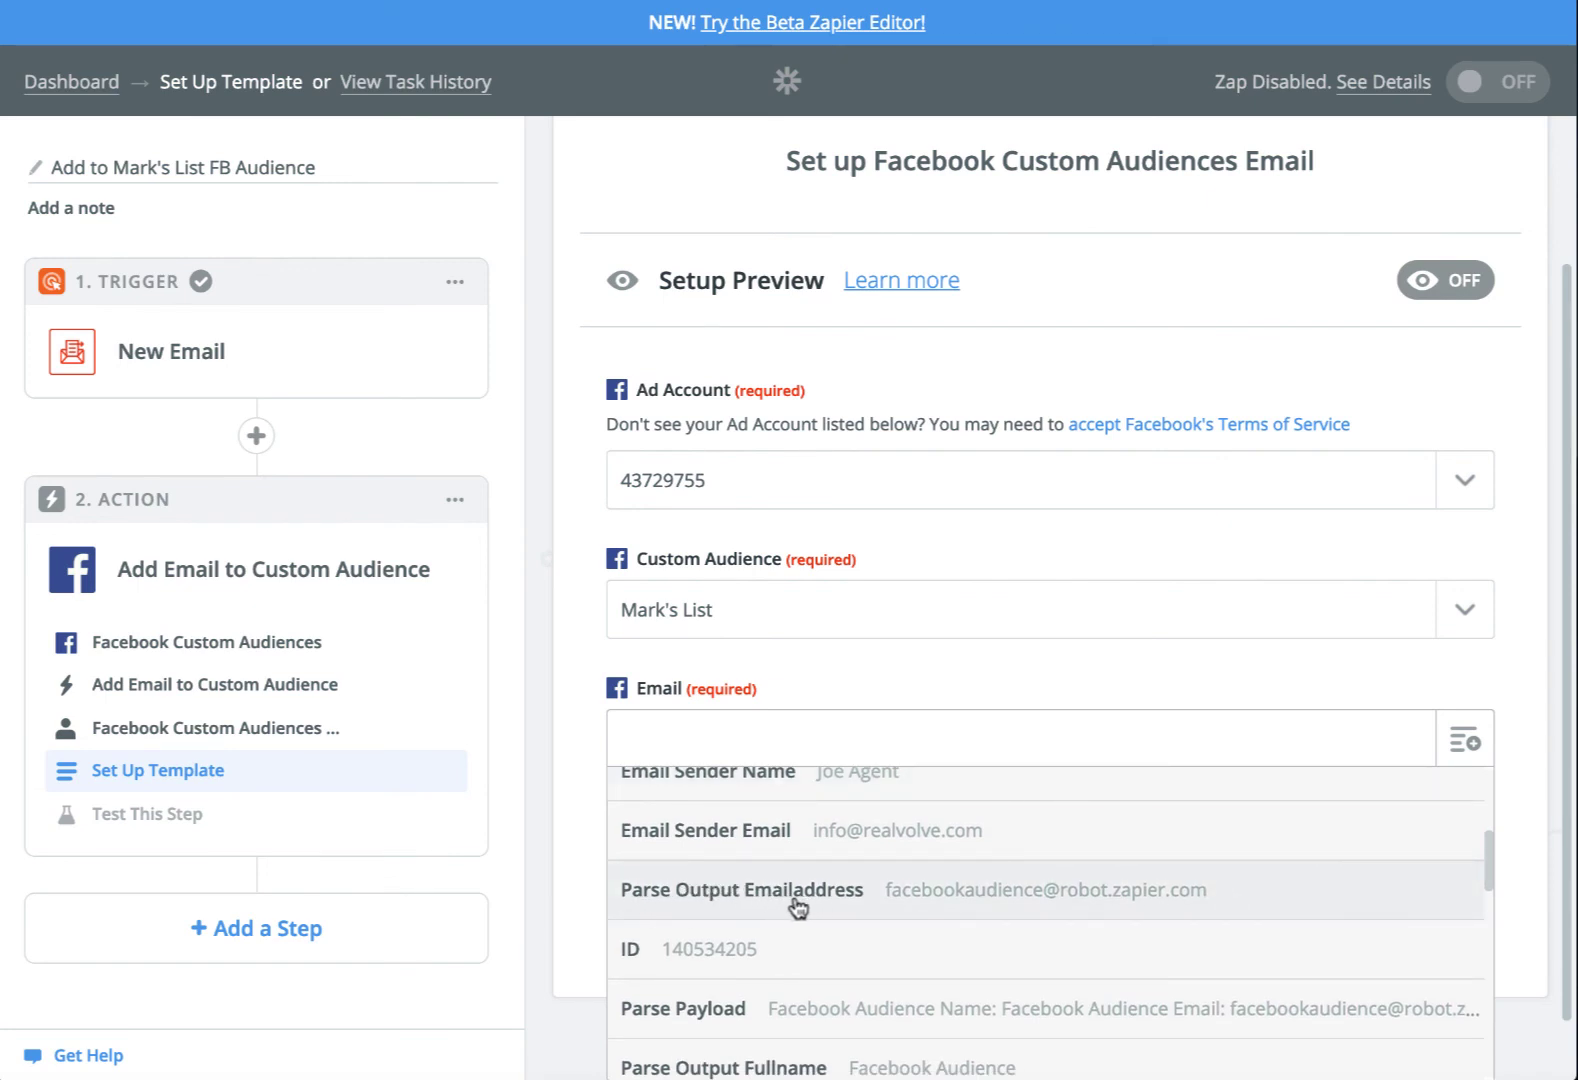
{"action": "left_click", "coordinate": [612, 1]}
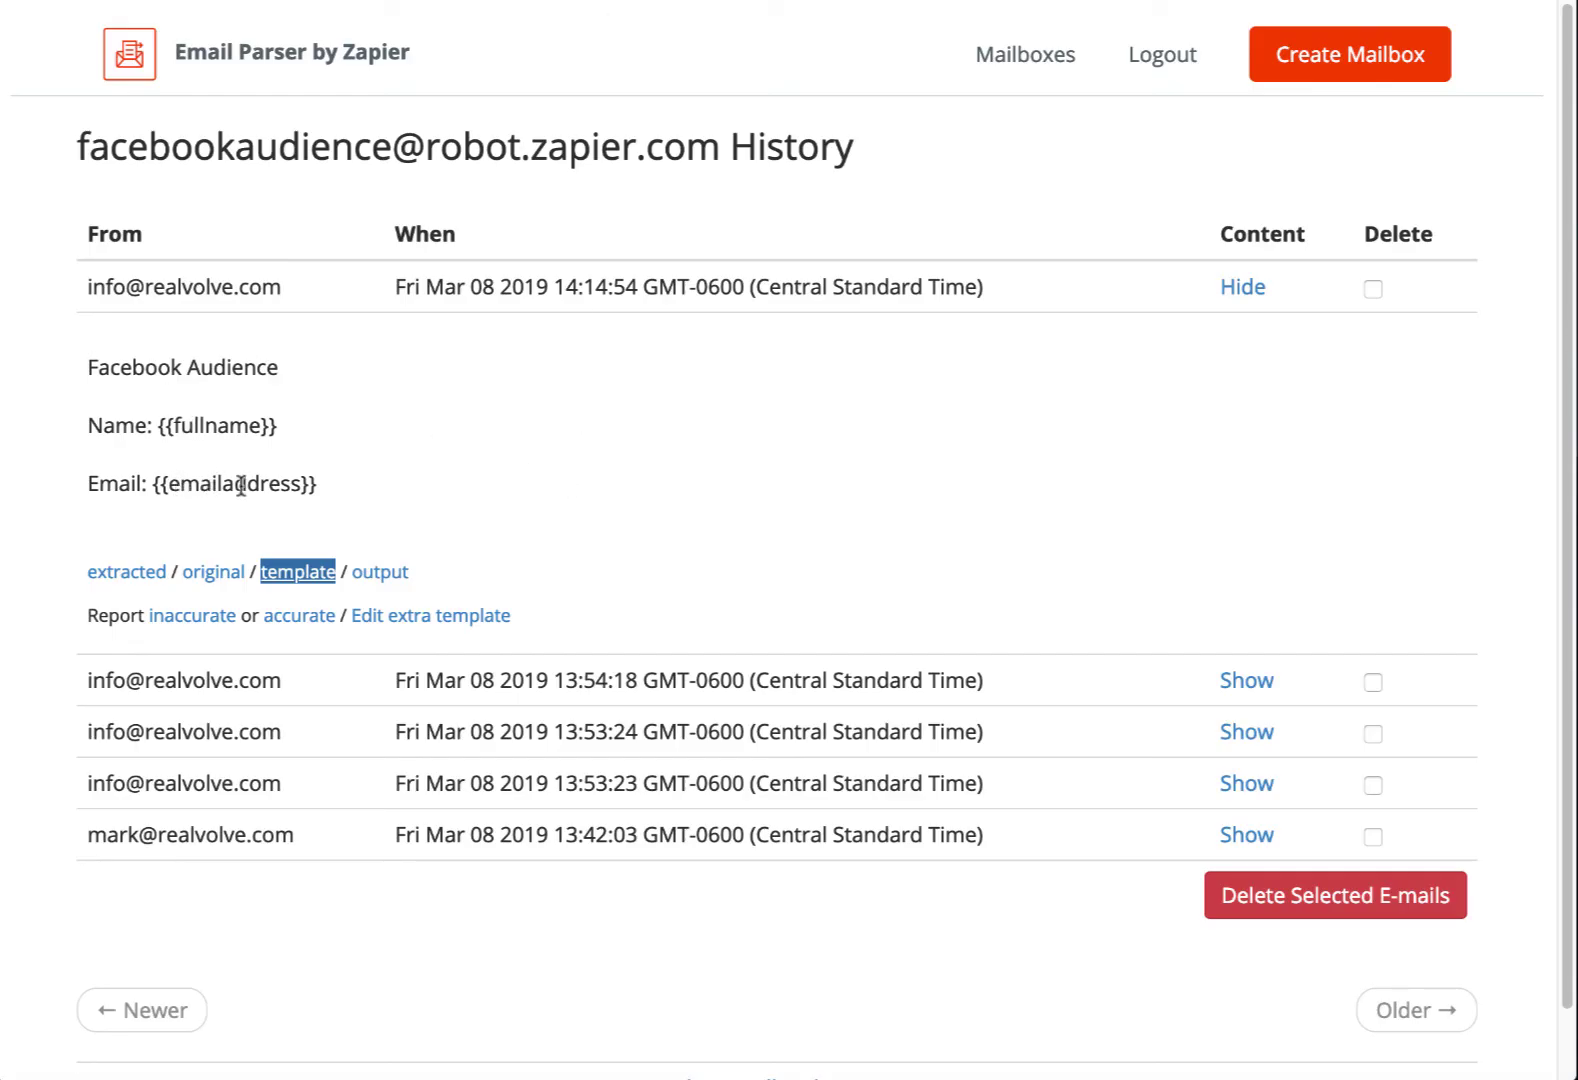
{"action": "left_click", "coordinate": [500, 1]}
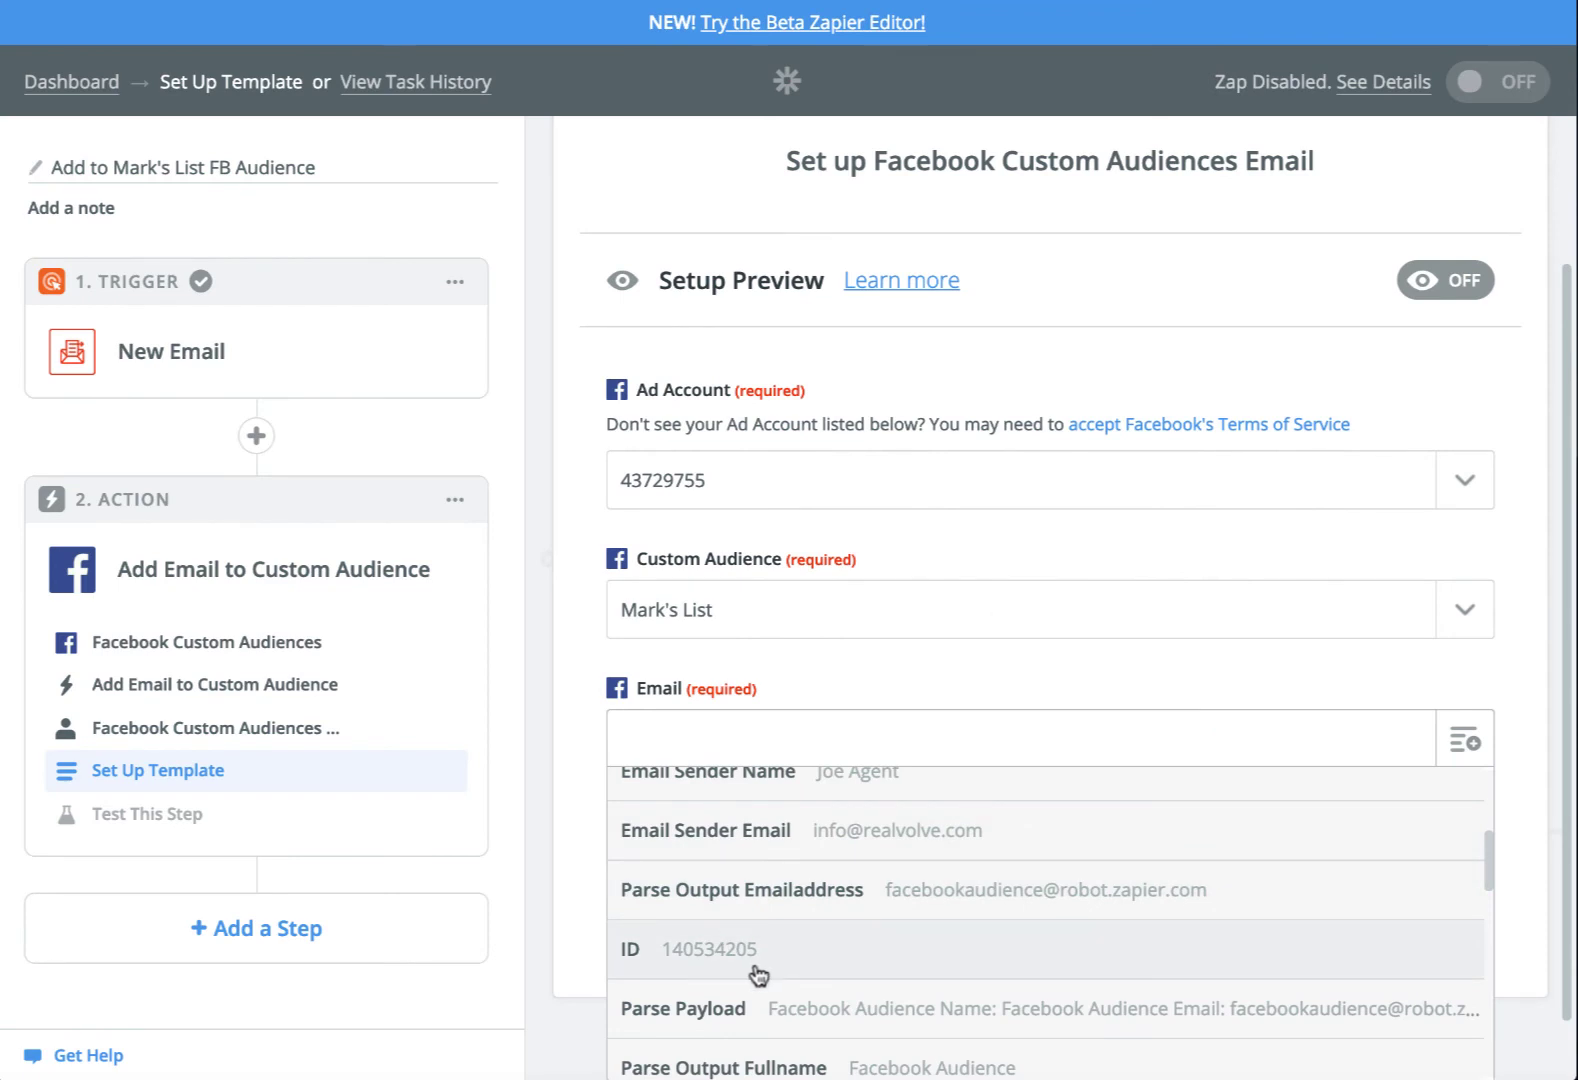
{"action": "left_click", "coordinate": [903, 890]}
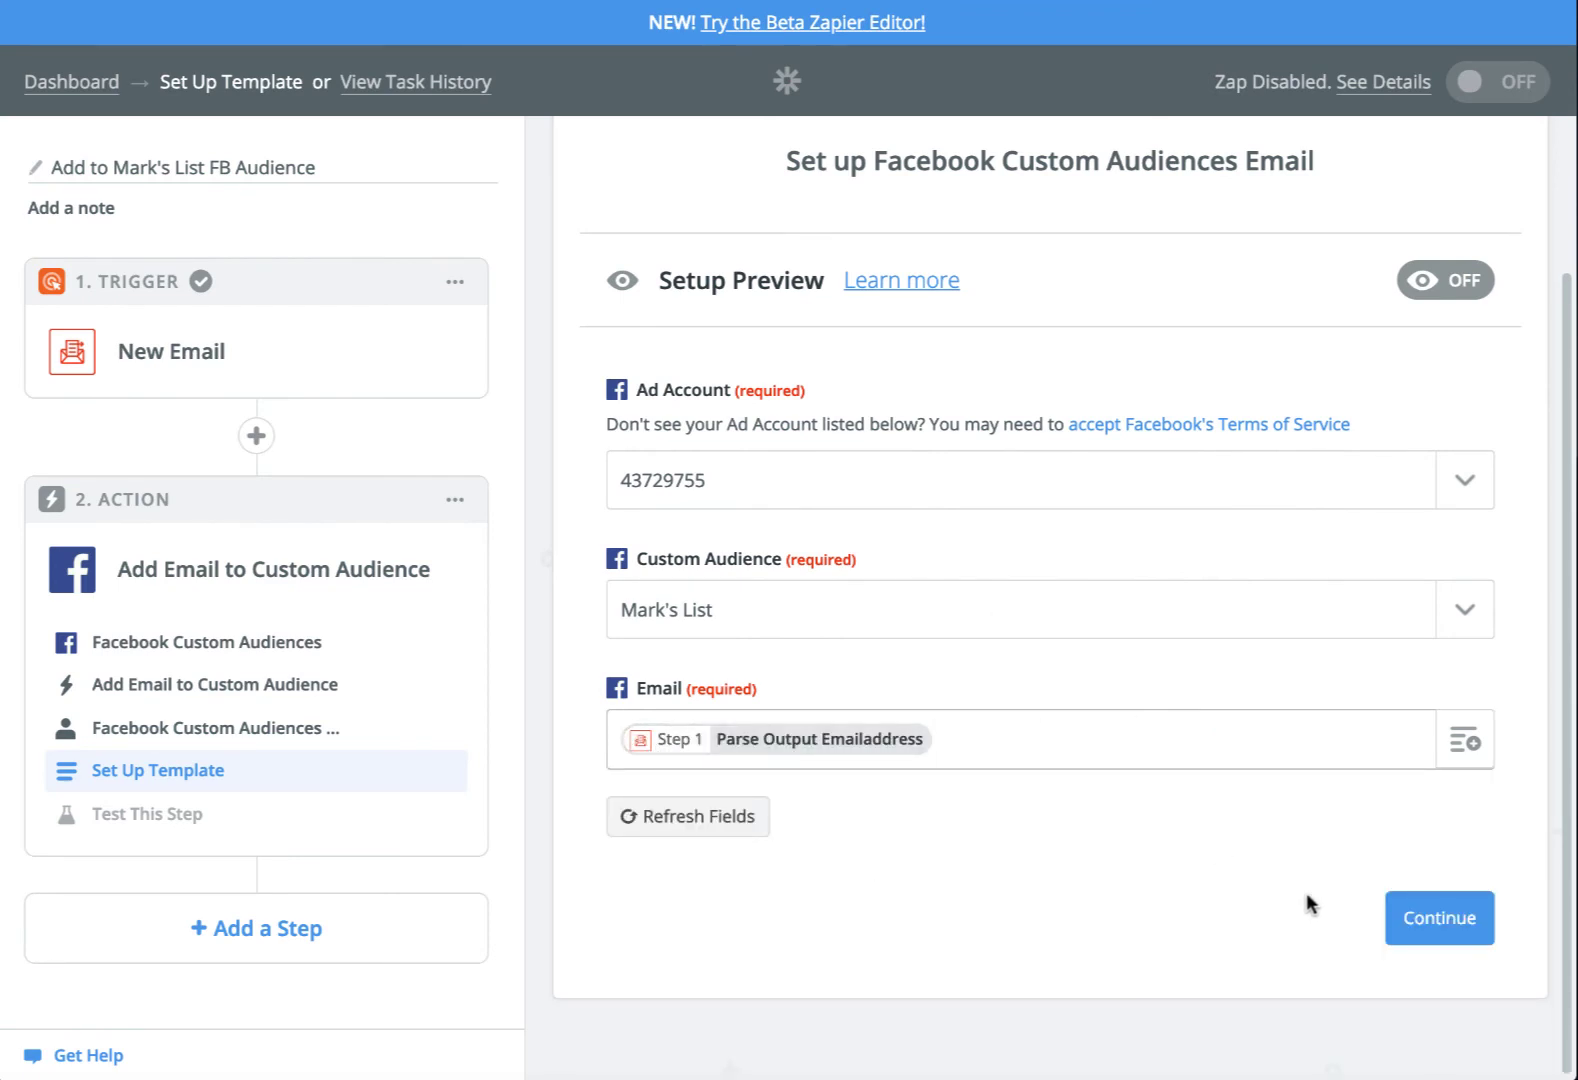
Test the action, finish the Zap and switch it on
{"action": "left_click", "coordinate": [1445, 915]}
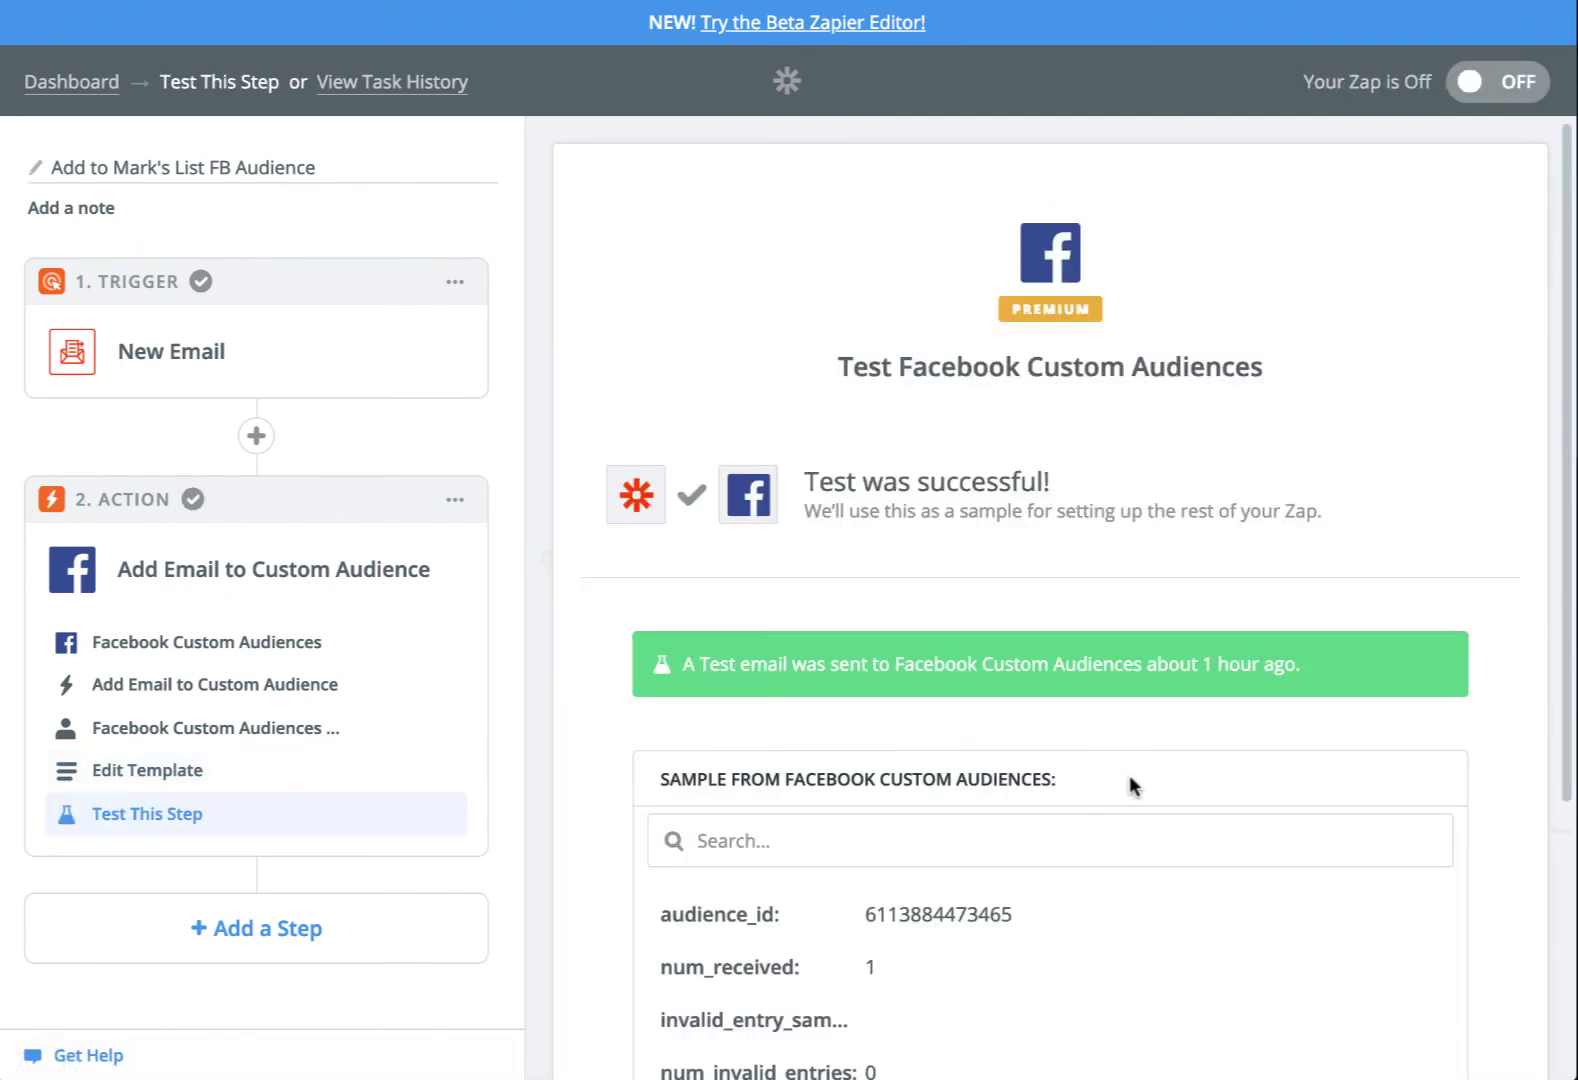
{"action": "scroll", "coordinate": [1132, 775], "scroll_direction": "down", "scroll_amount": 4}
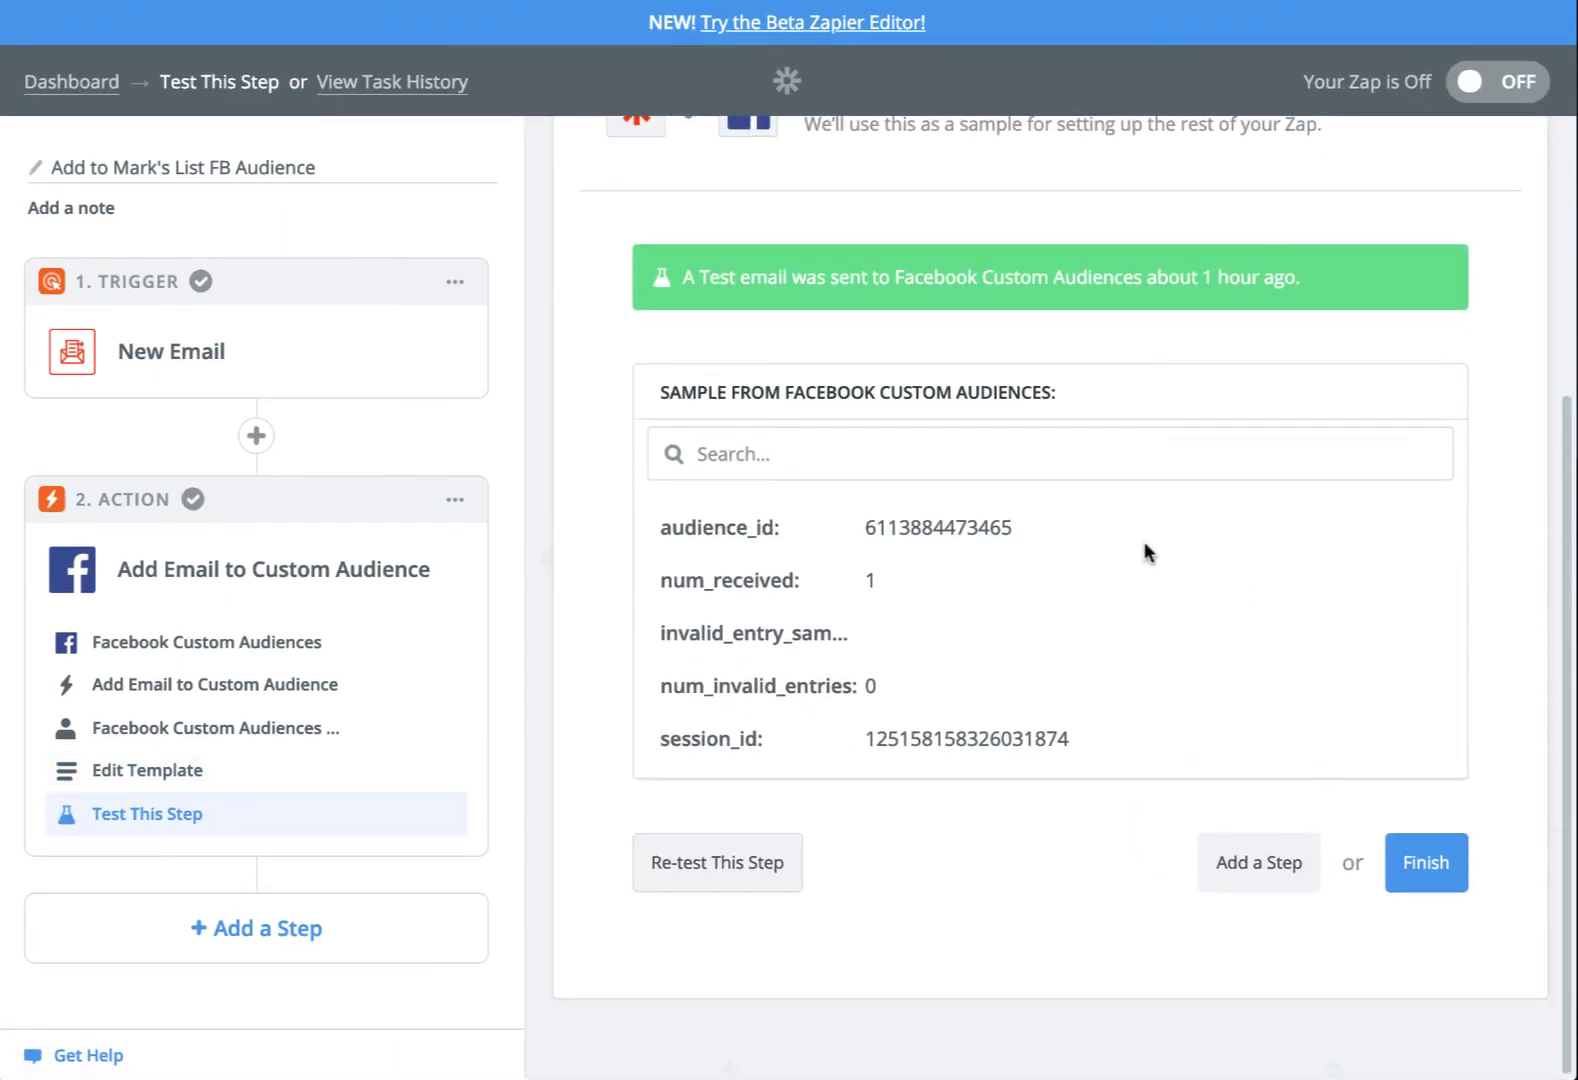
{"action": "left_click", "coordinate": [1430, 877]}
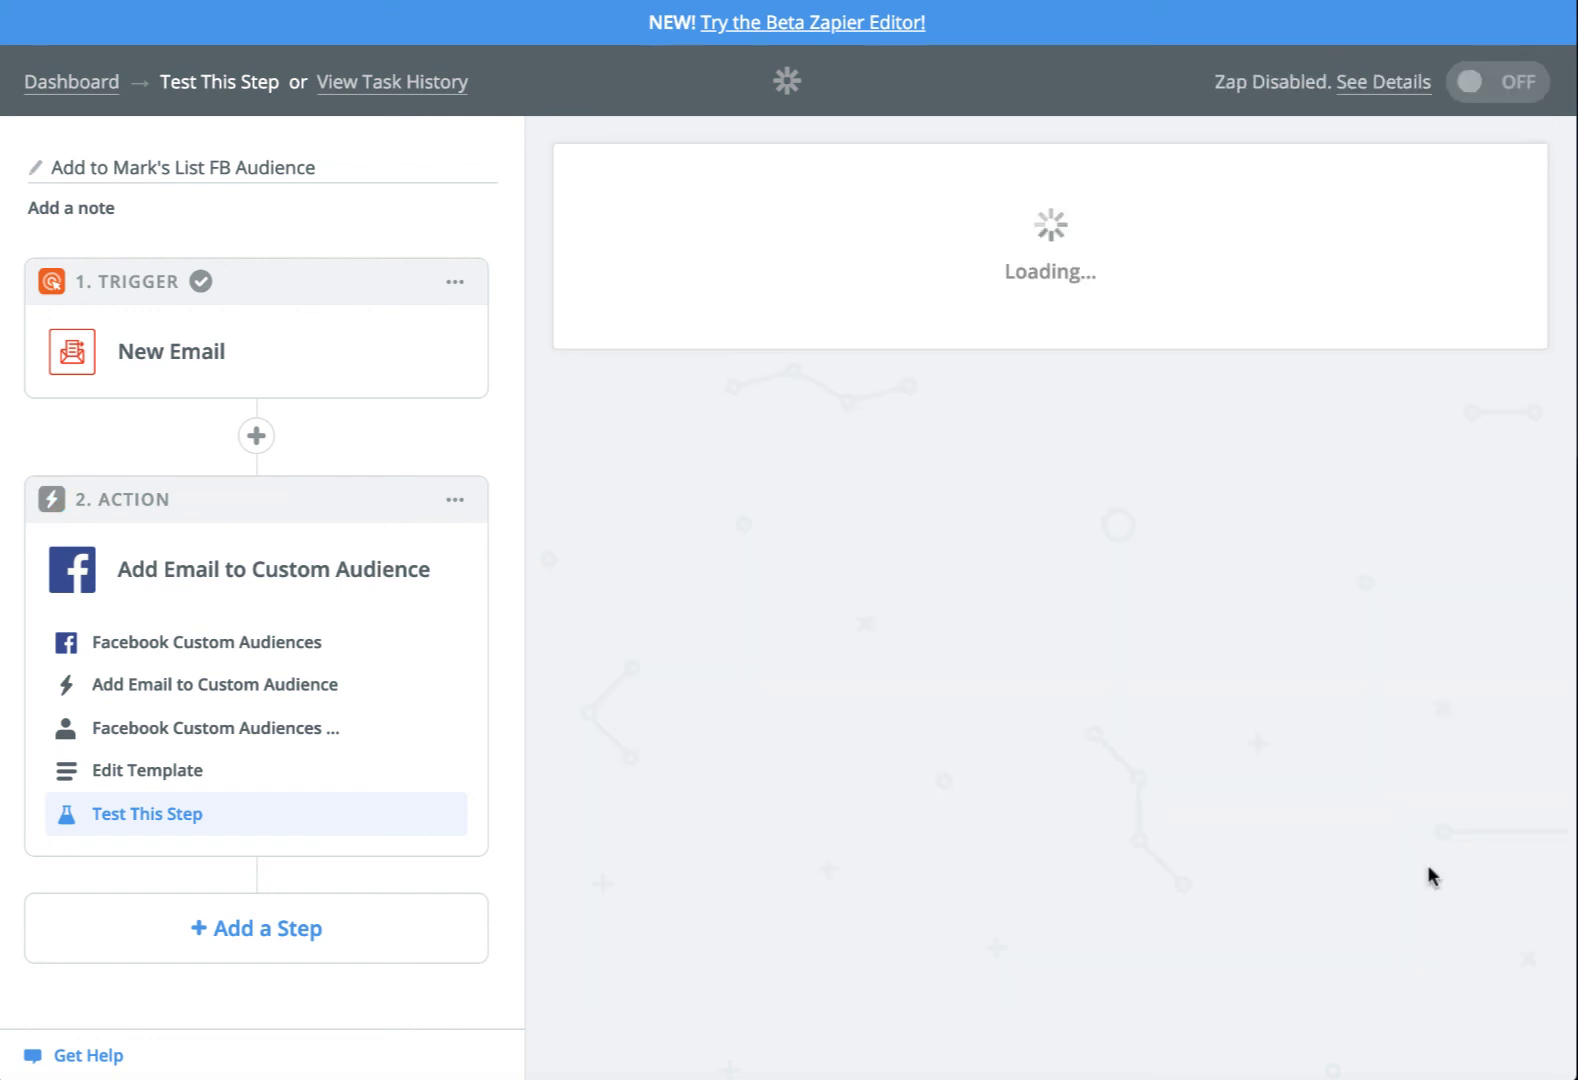
{"action": "left_click", "coordinate": [1080, 396]}
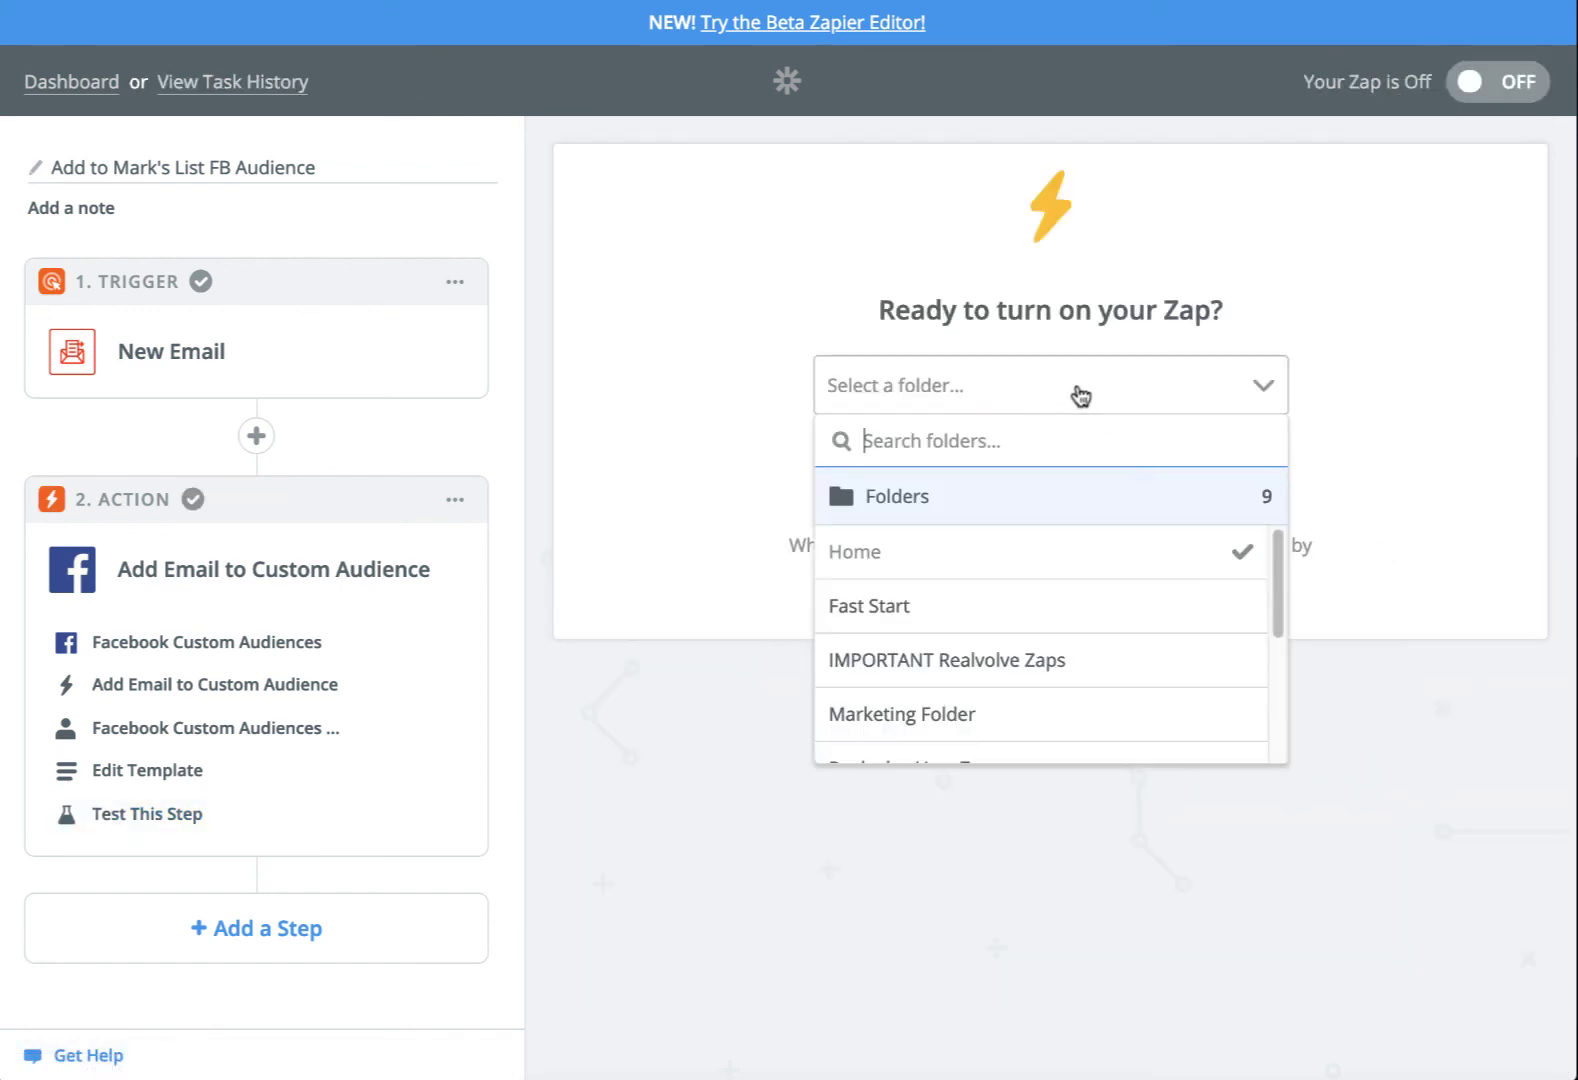
{"action": "left_click", "coordinate": [1080, 396]}
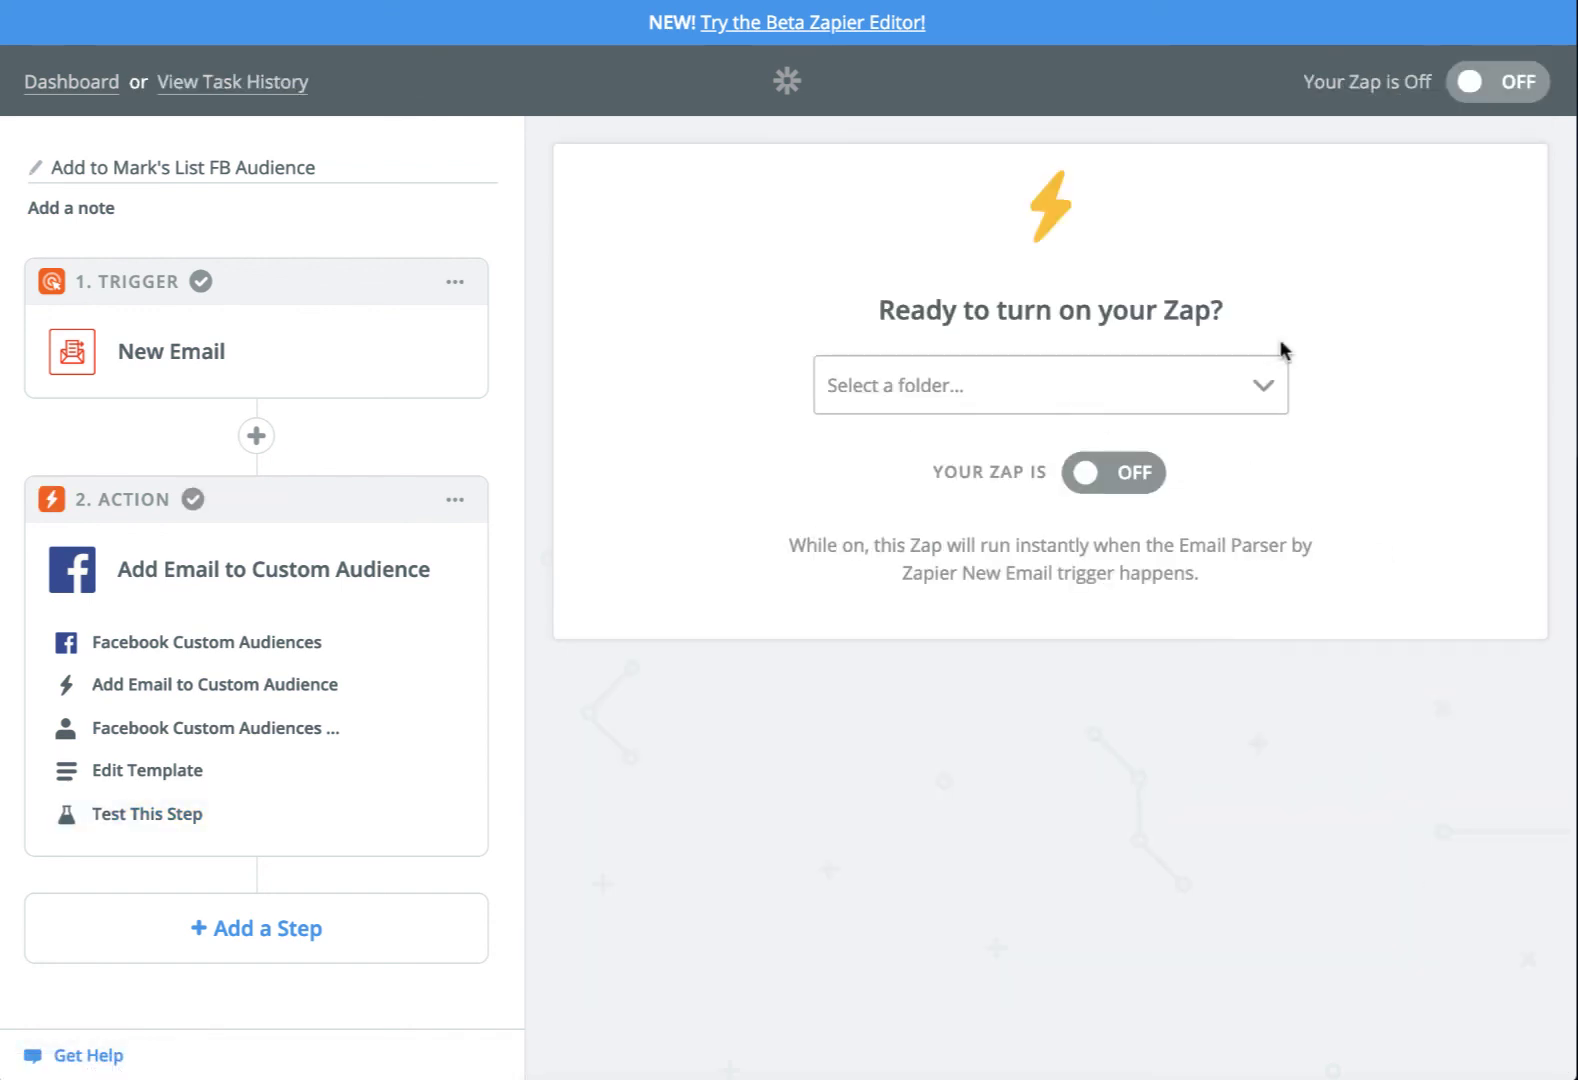
{"action": "left_click", "coordinate": [1114, 470]}
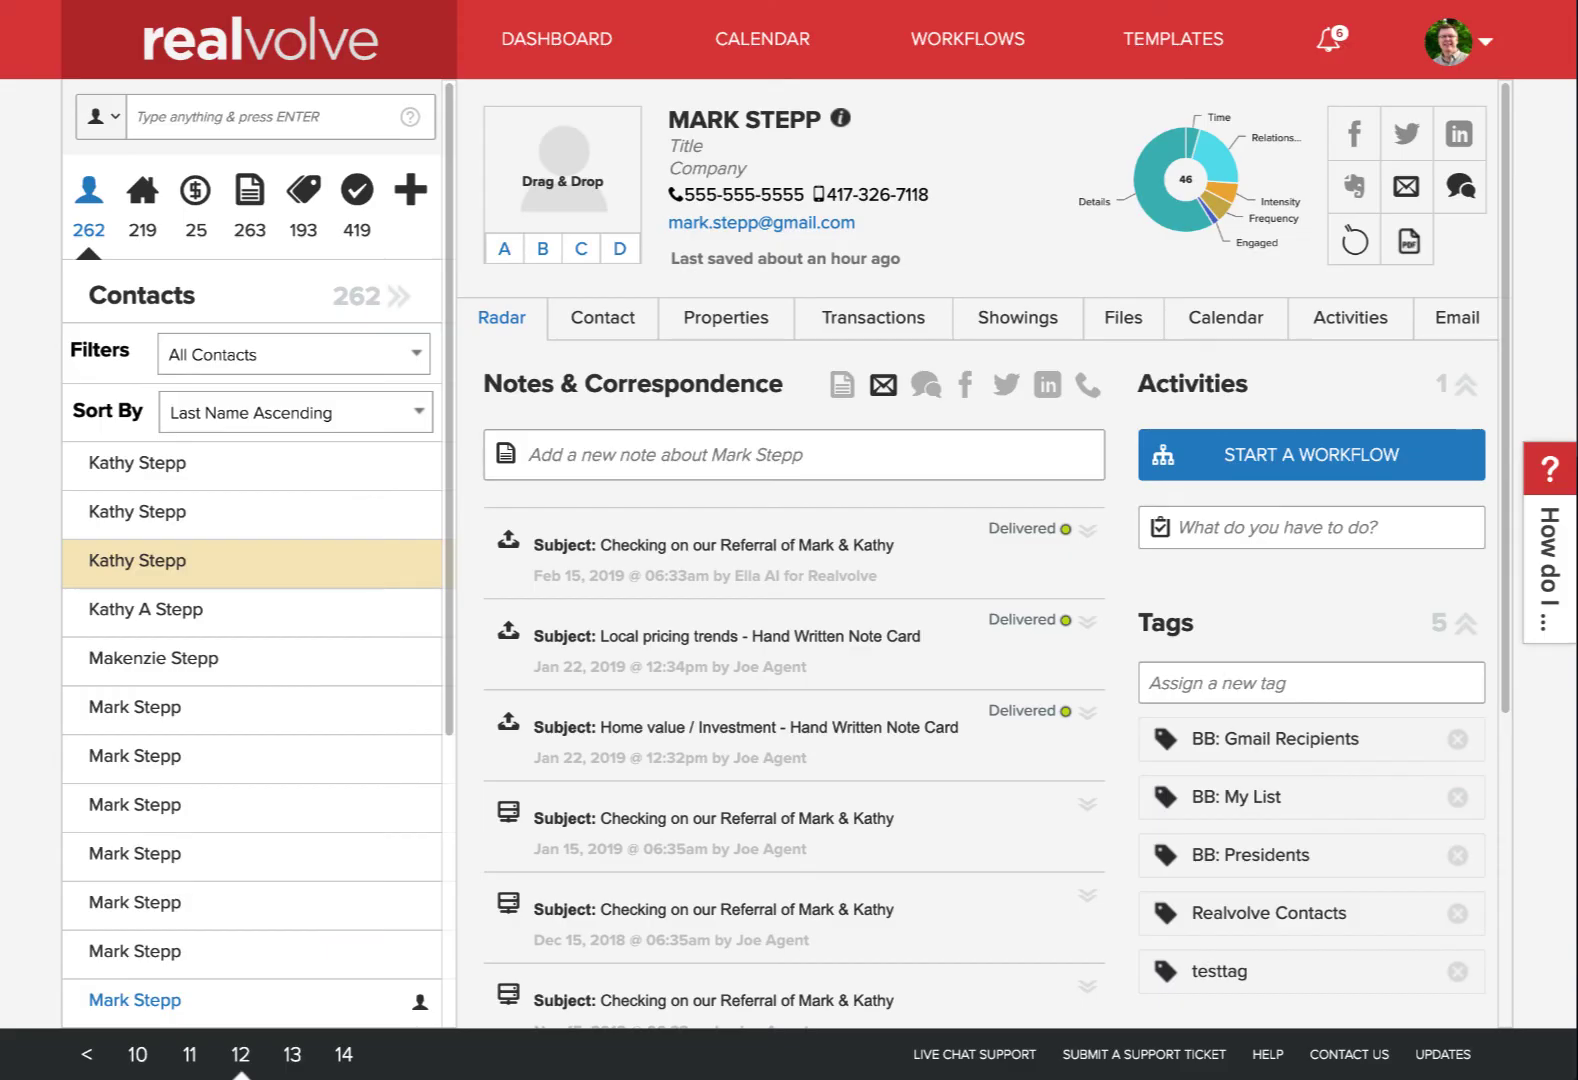
Start 000000-Facebook Audience for this contact, keeping the Add to Facebook Audience activity and default dates
{"action": "left_click", "coordinate": [1290, 476]}
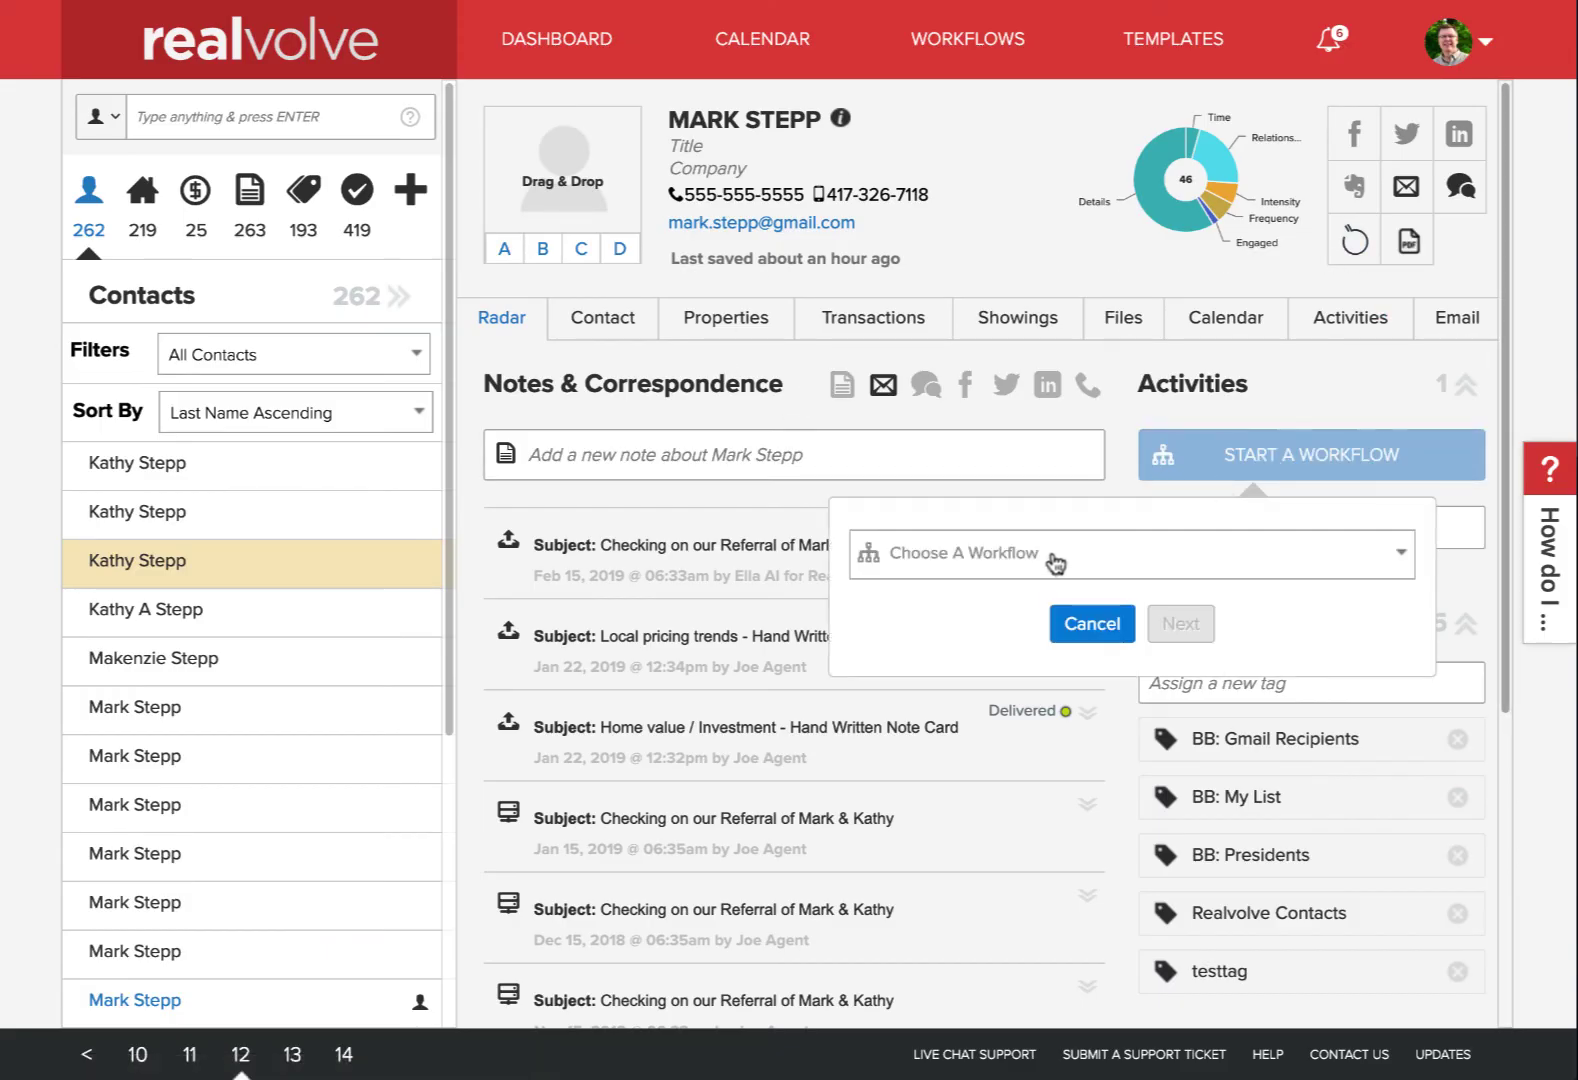
{"action": "left_click", "coordinate": [1055, 563]}
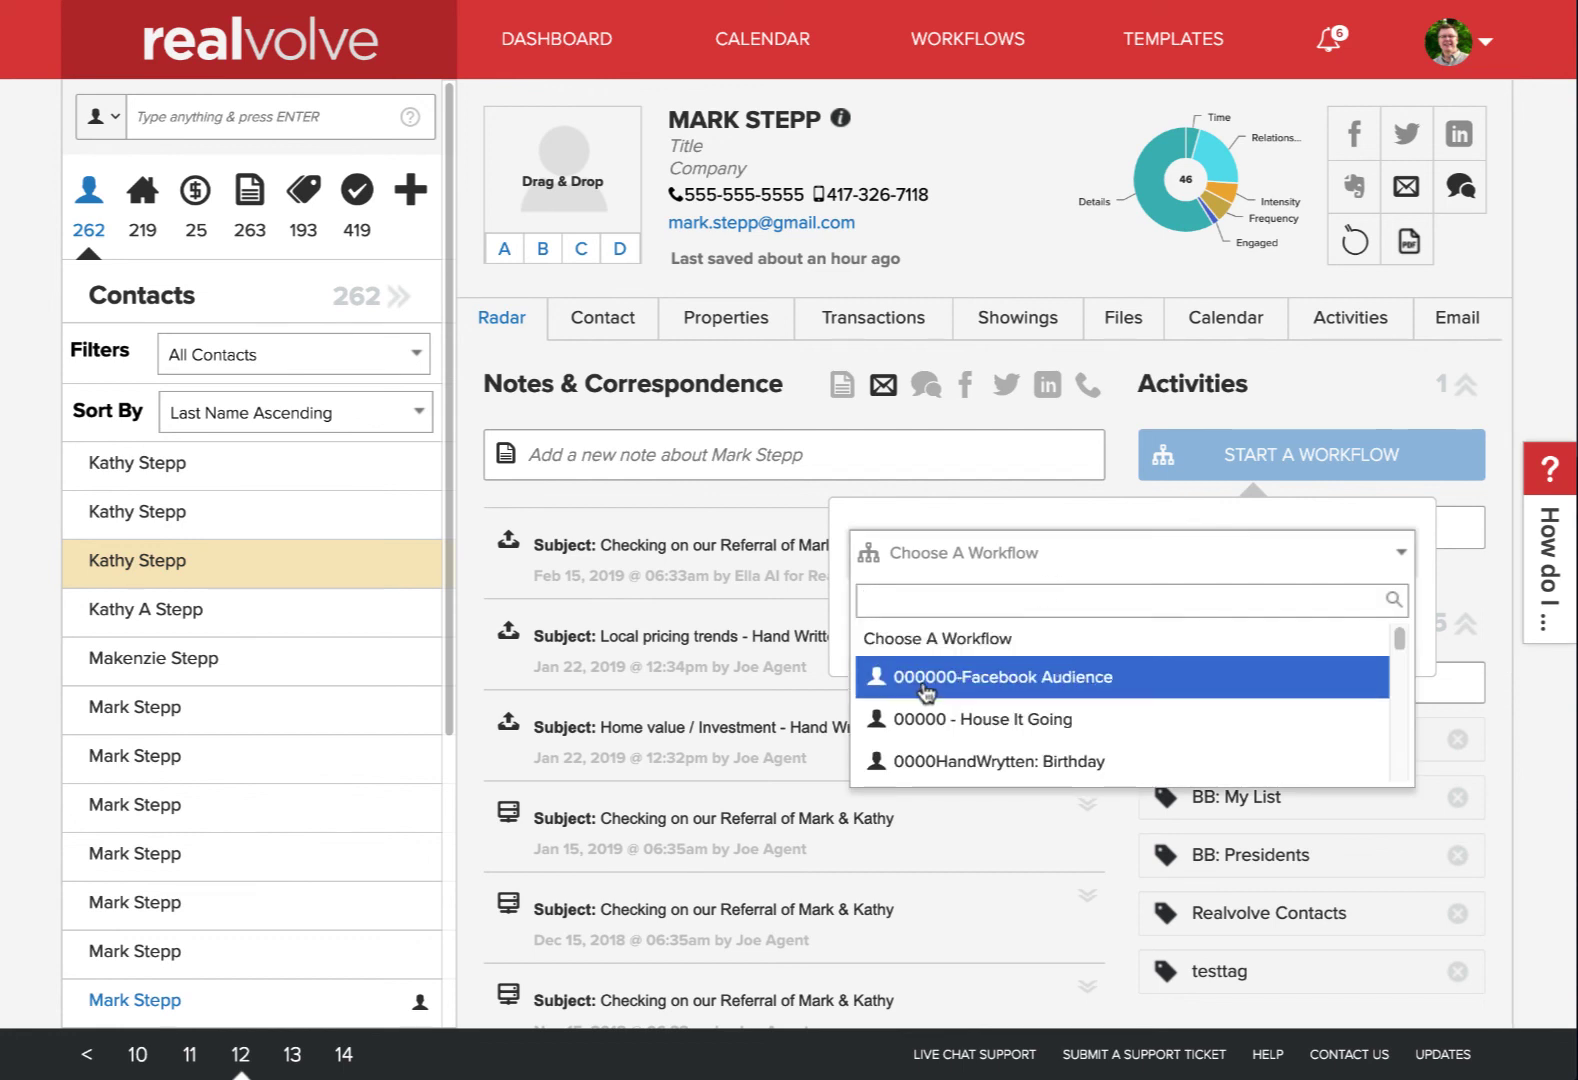
{"action": "left_click", "coordinate": [923, 678]}
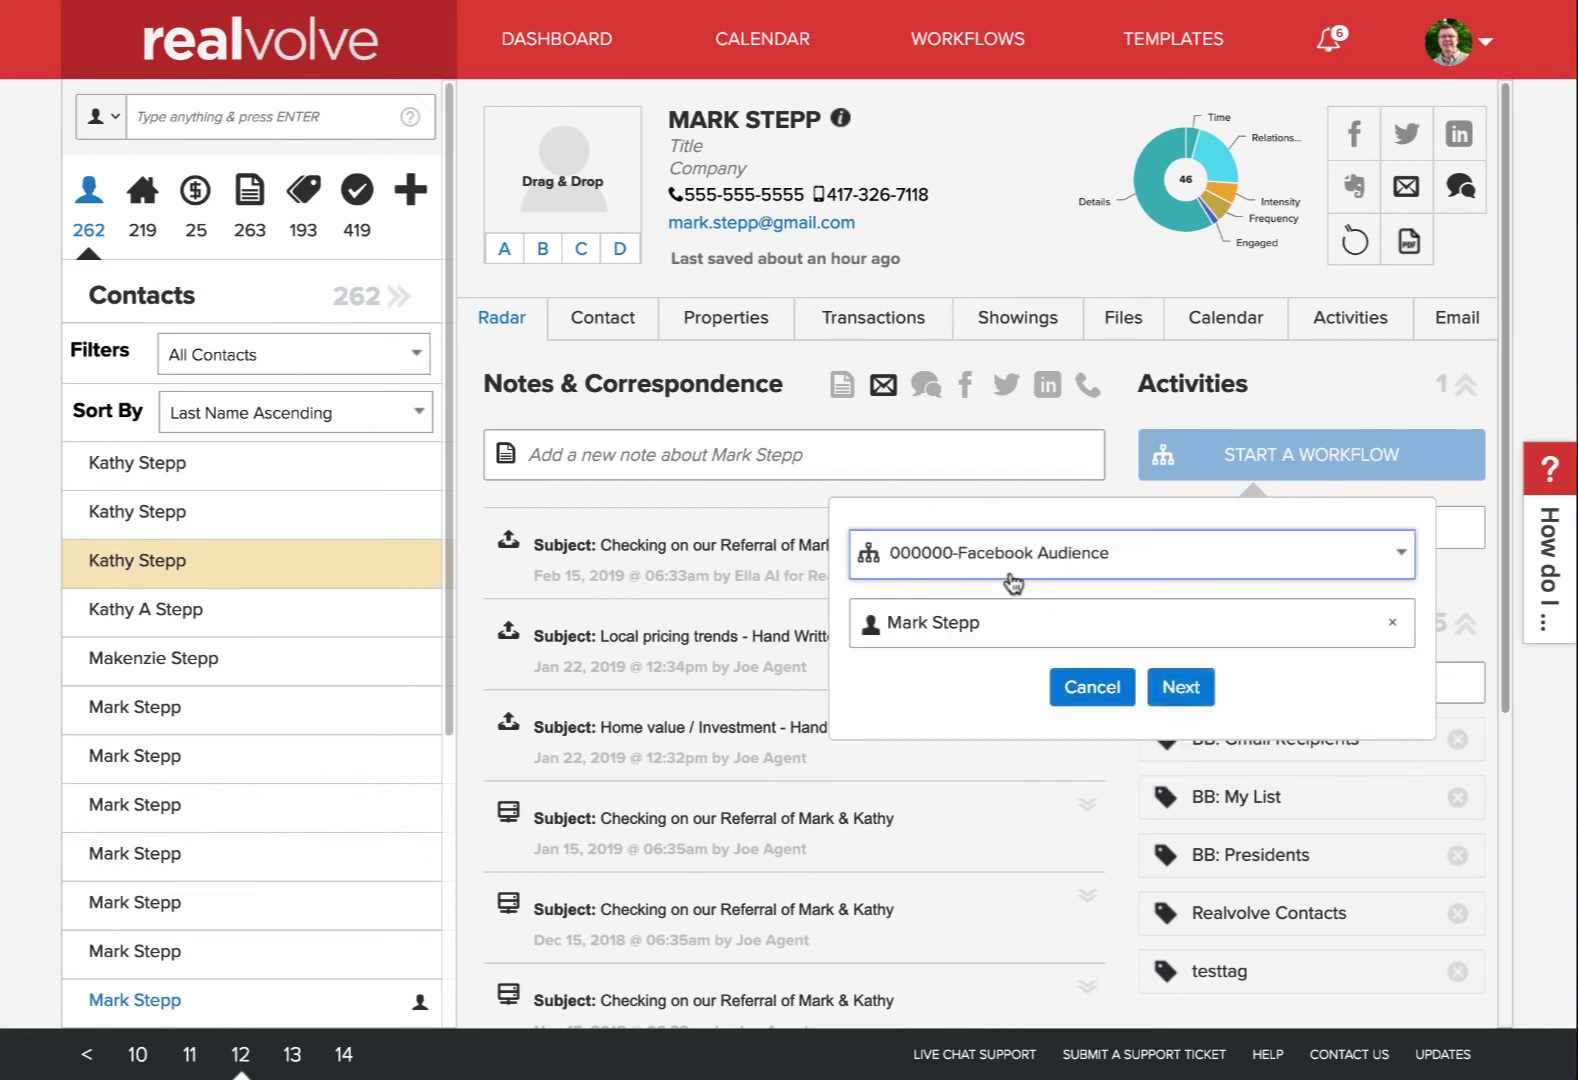
{"action": "left_click", "coordinate": [1176, 686]}
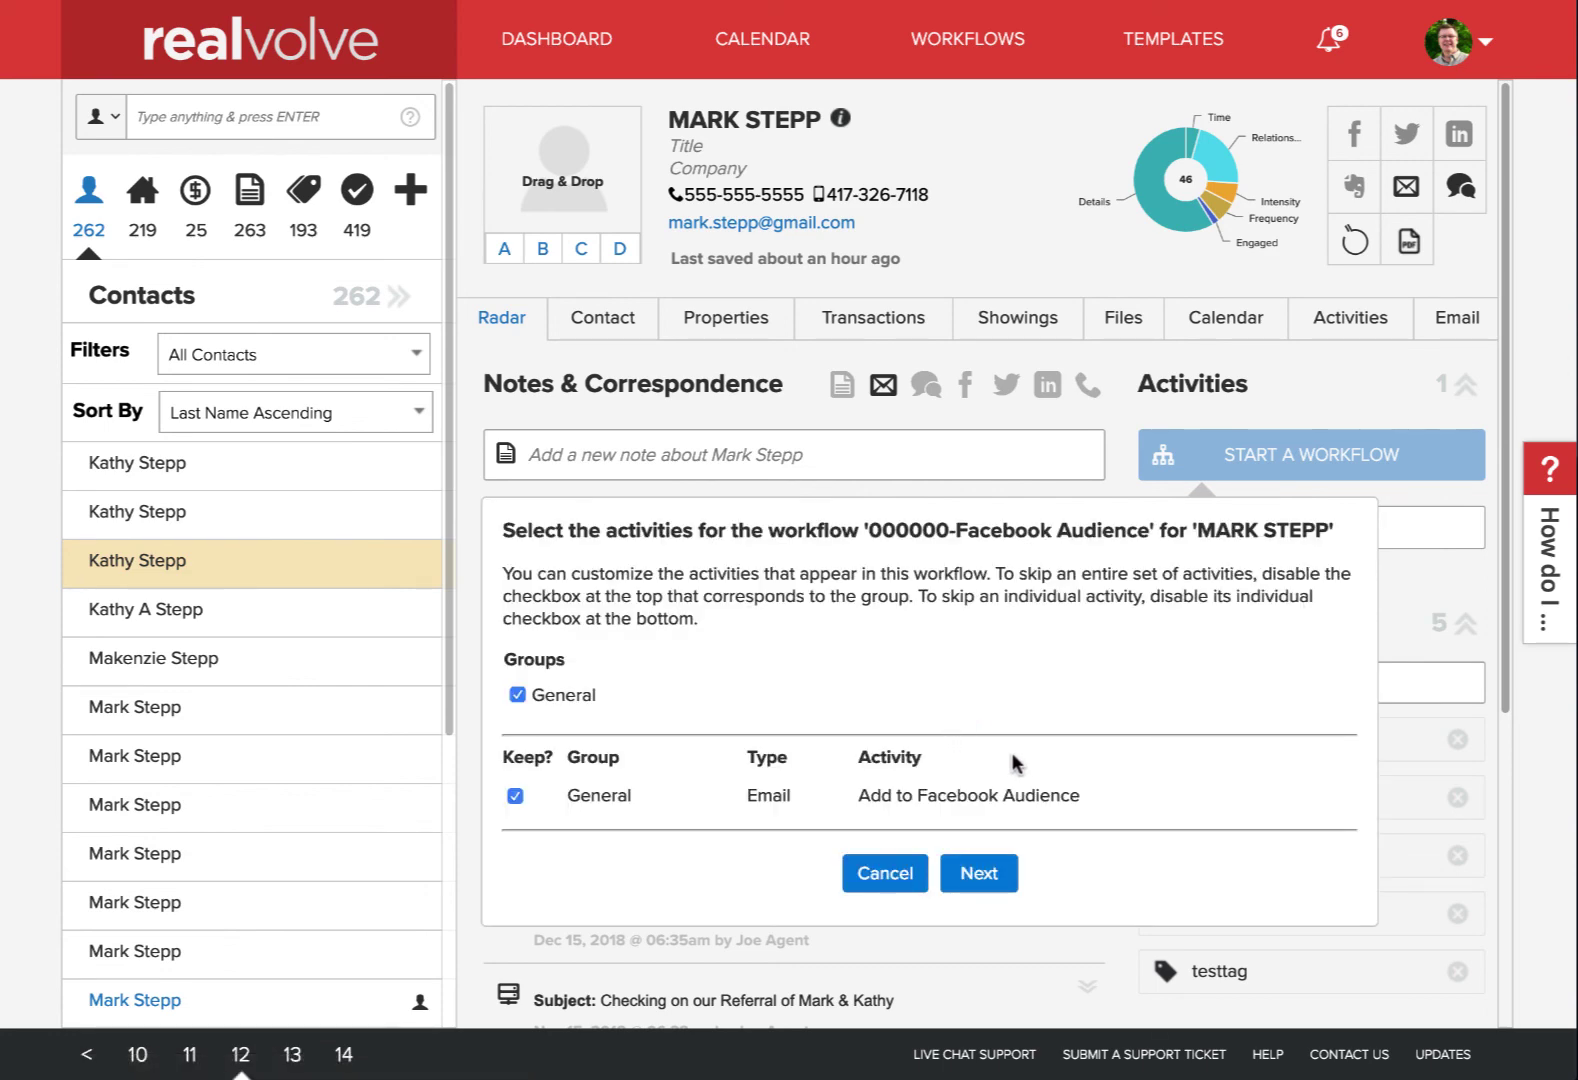
{"action": "scroll", "coordinate": [1013, 763], "scroll_direction": "down", "scroll_amount": 3}
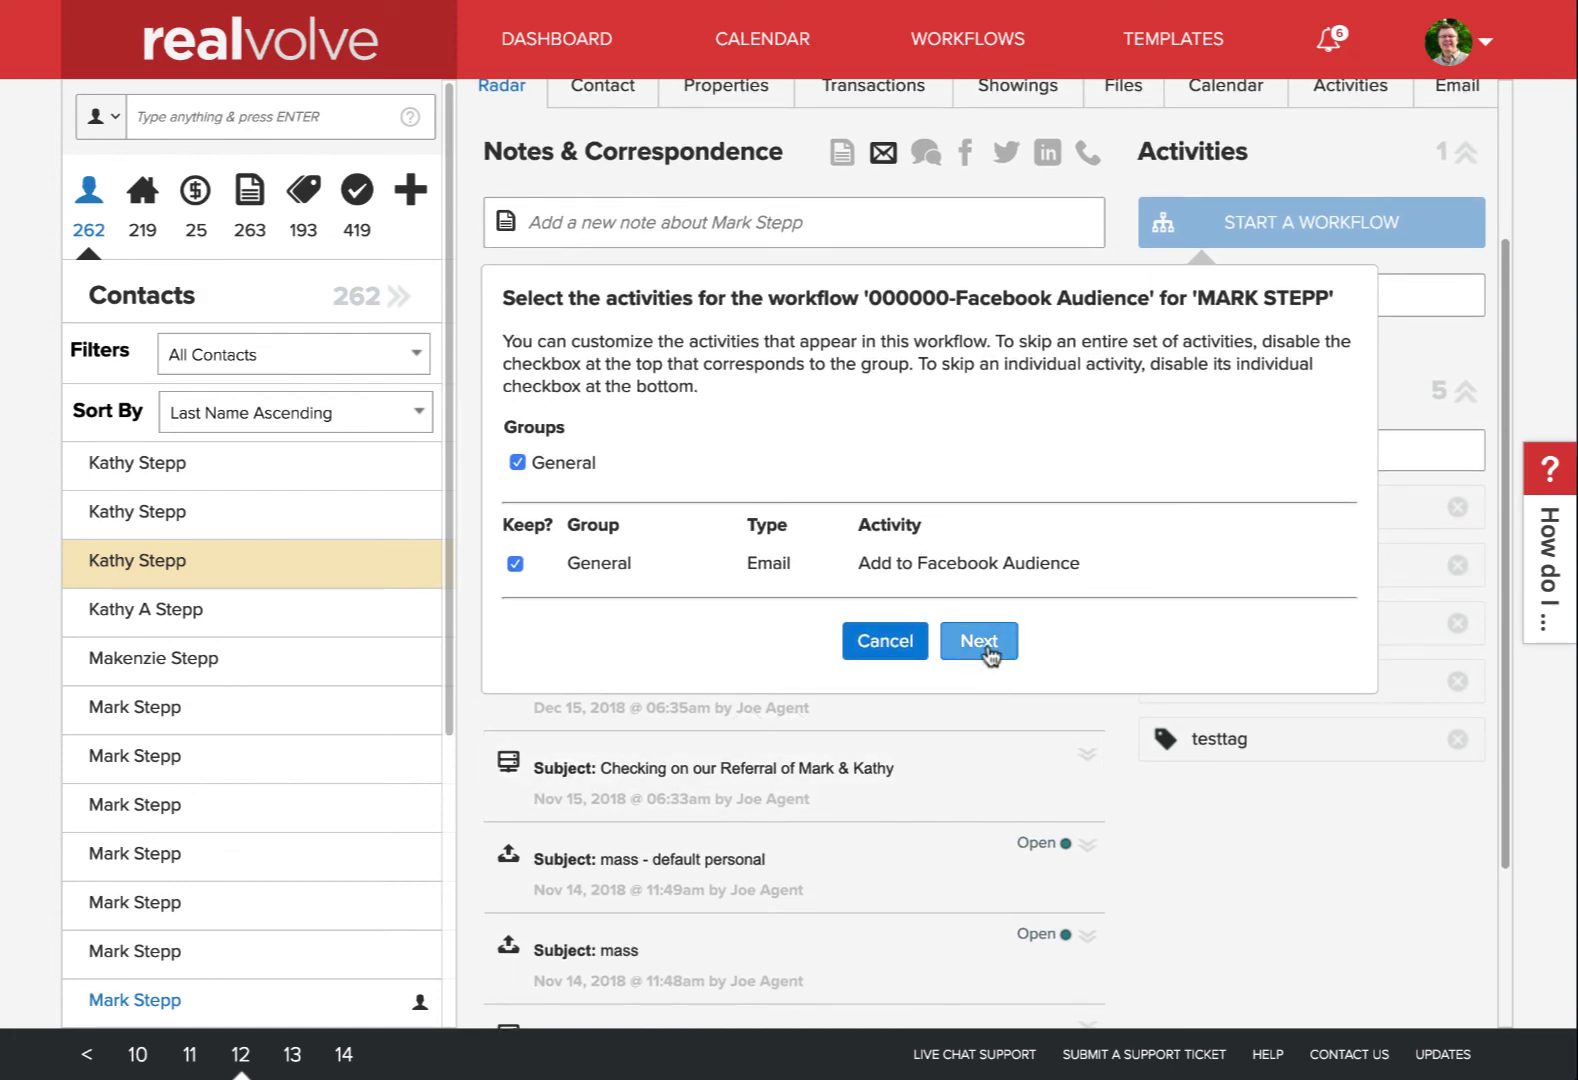
{"action": "left_click", "coordinate": [990, 652]}
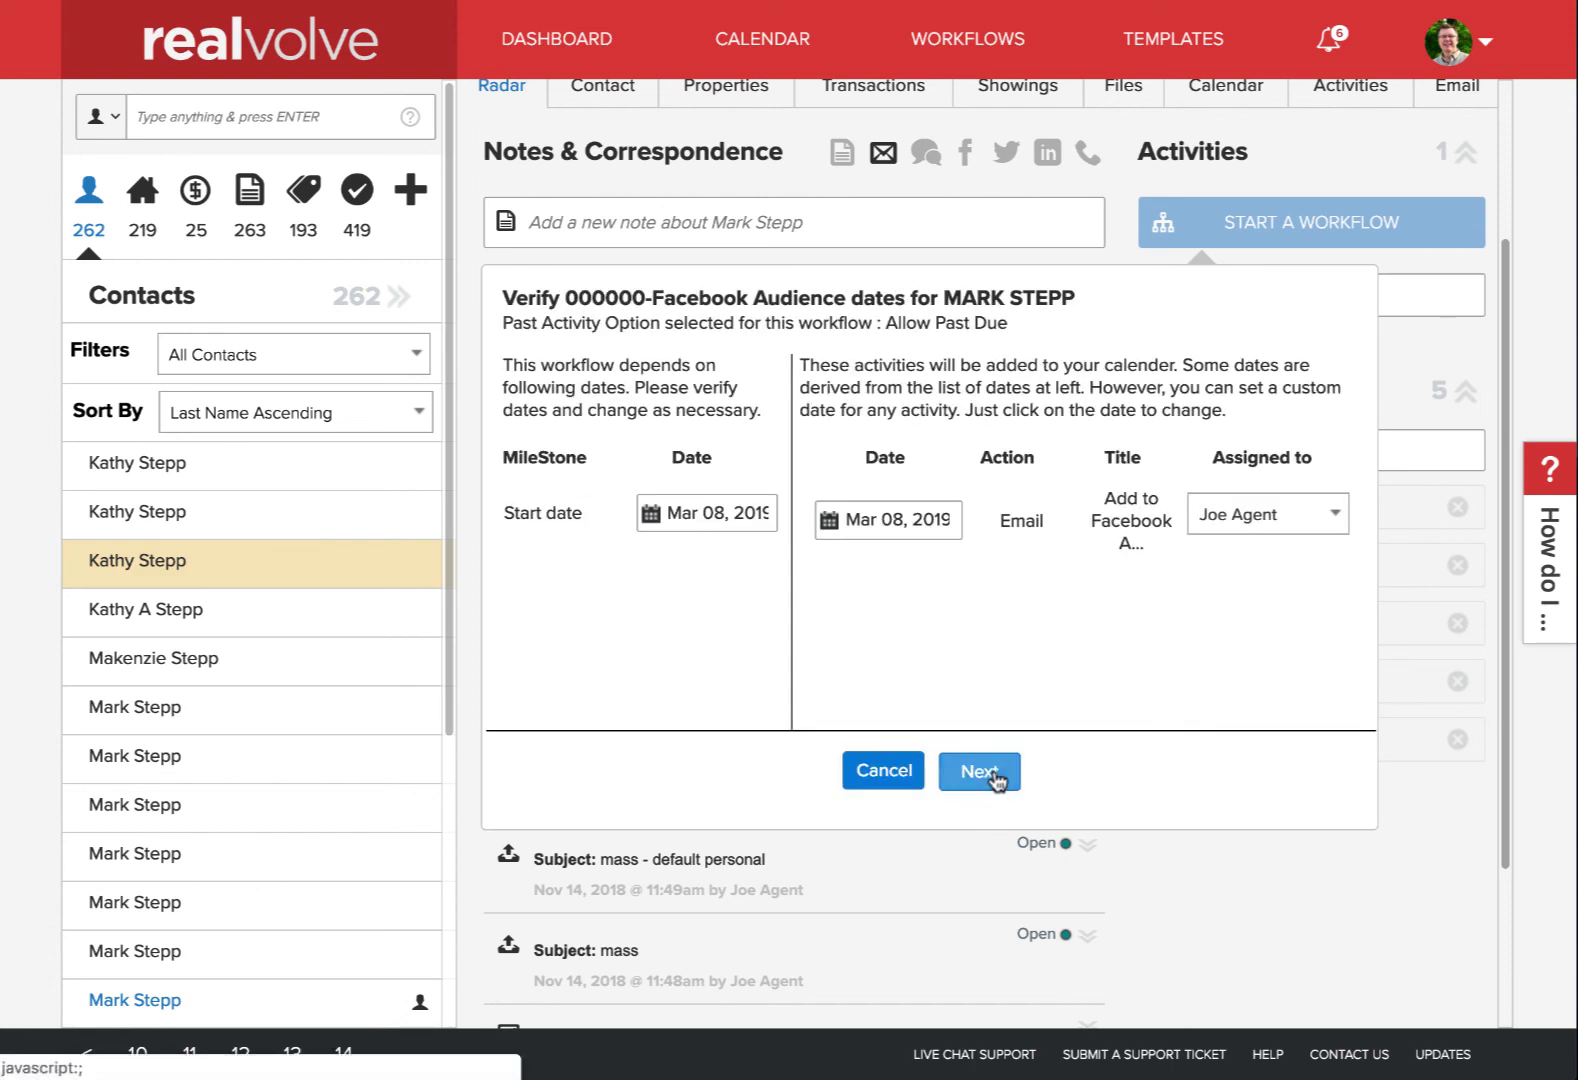
{"action": "left_click", "coordinate": [995, 777]}
{"action": "left_click", "coordinate": [1043, 755]}
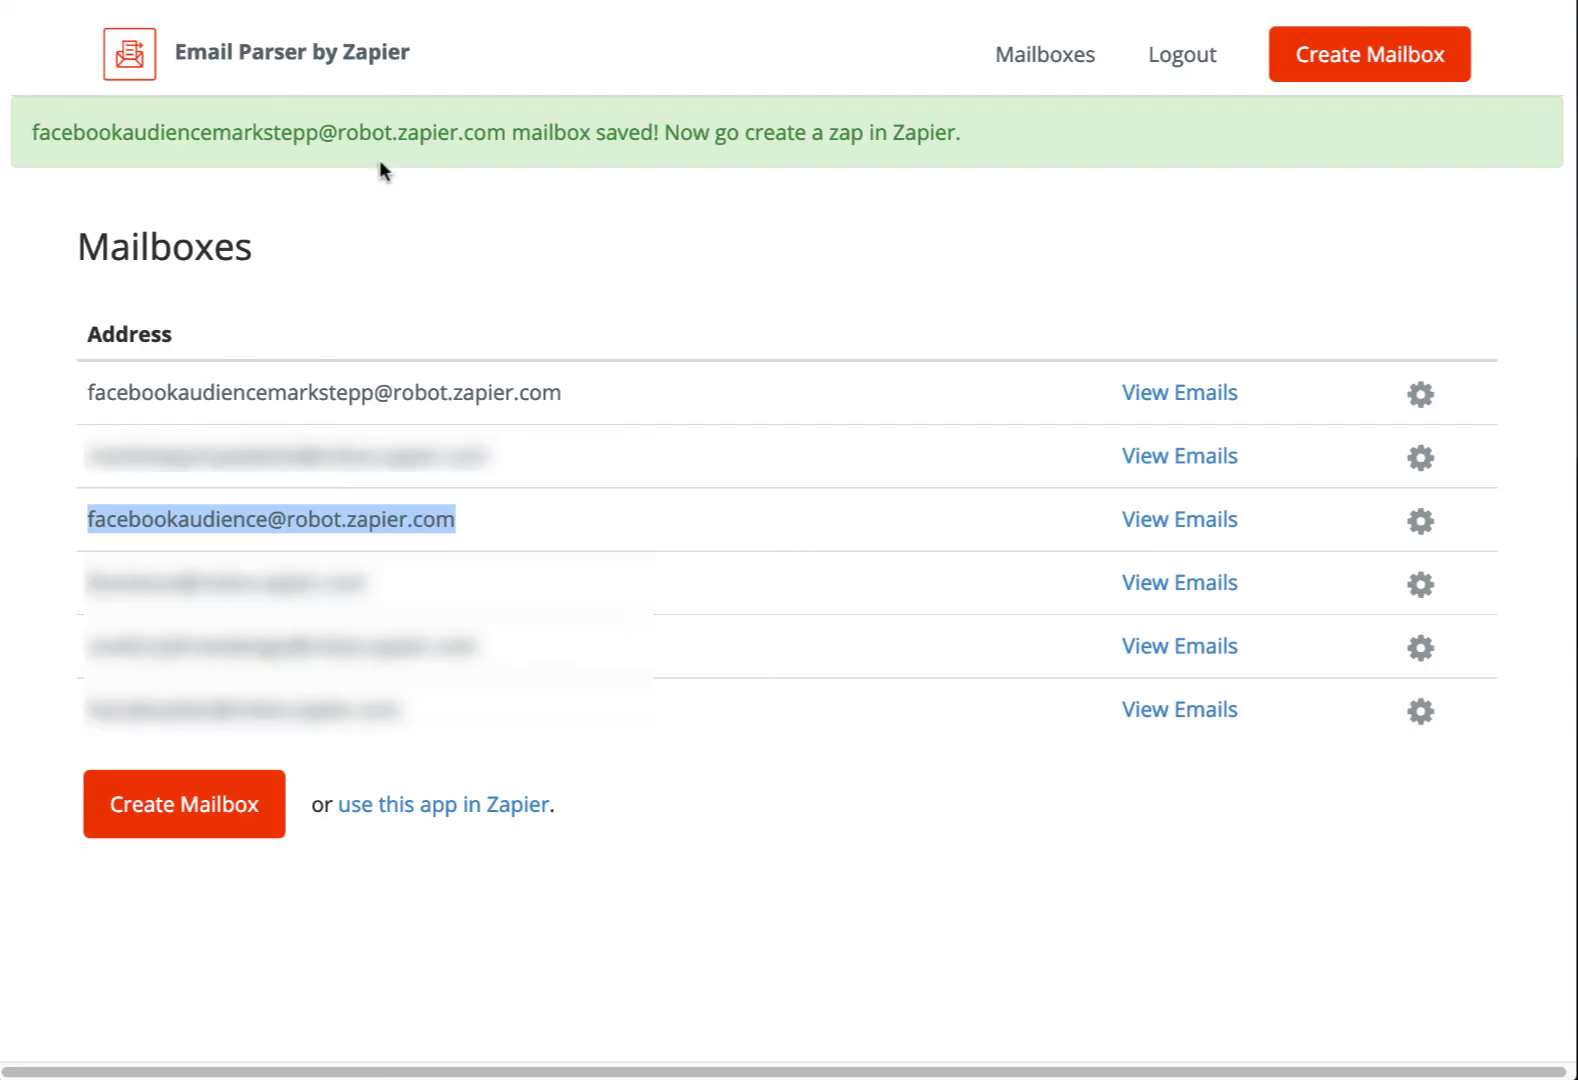
Show the facebookaudience mailbox's received emails and check the newest one's extracted name and email
{"action": "left_click", "coordinate": [1172, 519]}
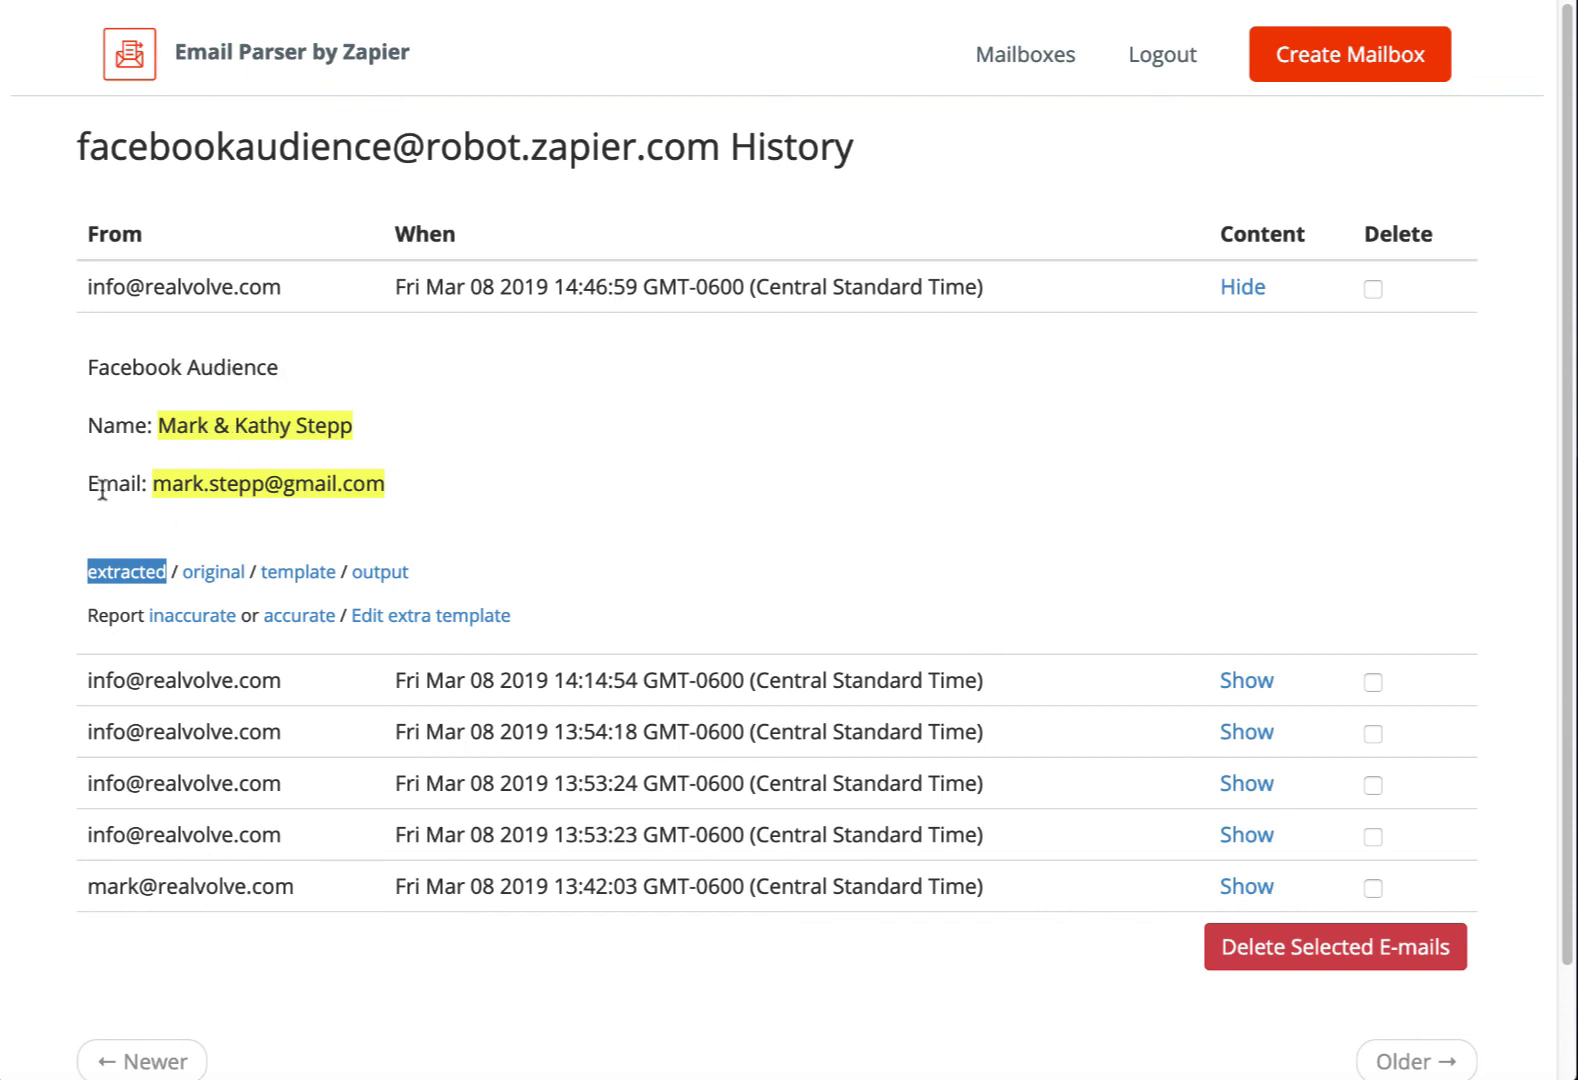
{"action": "mouse_move", "coordinate": [225, 496]}
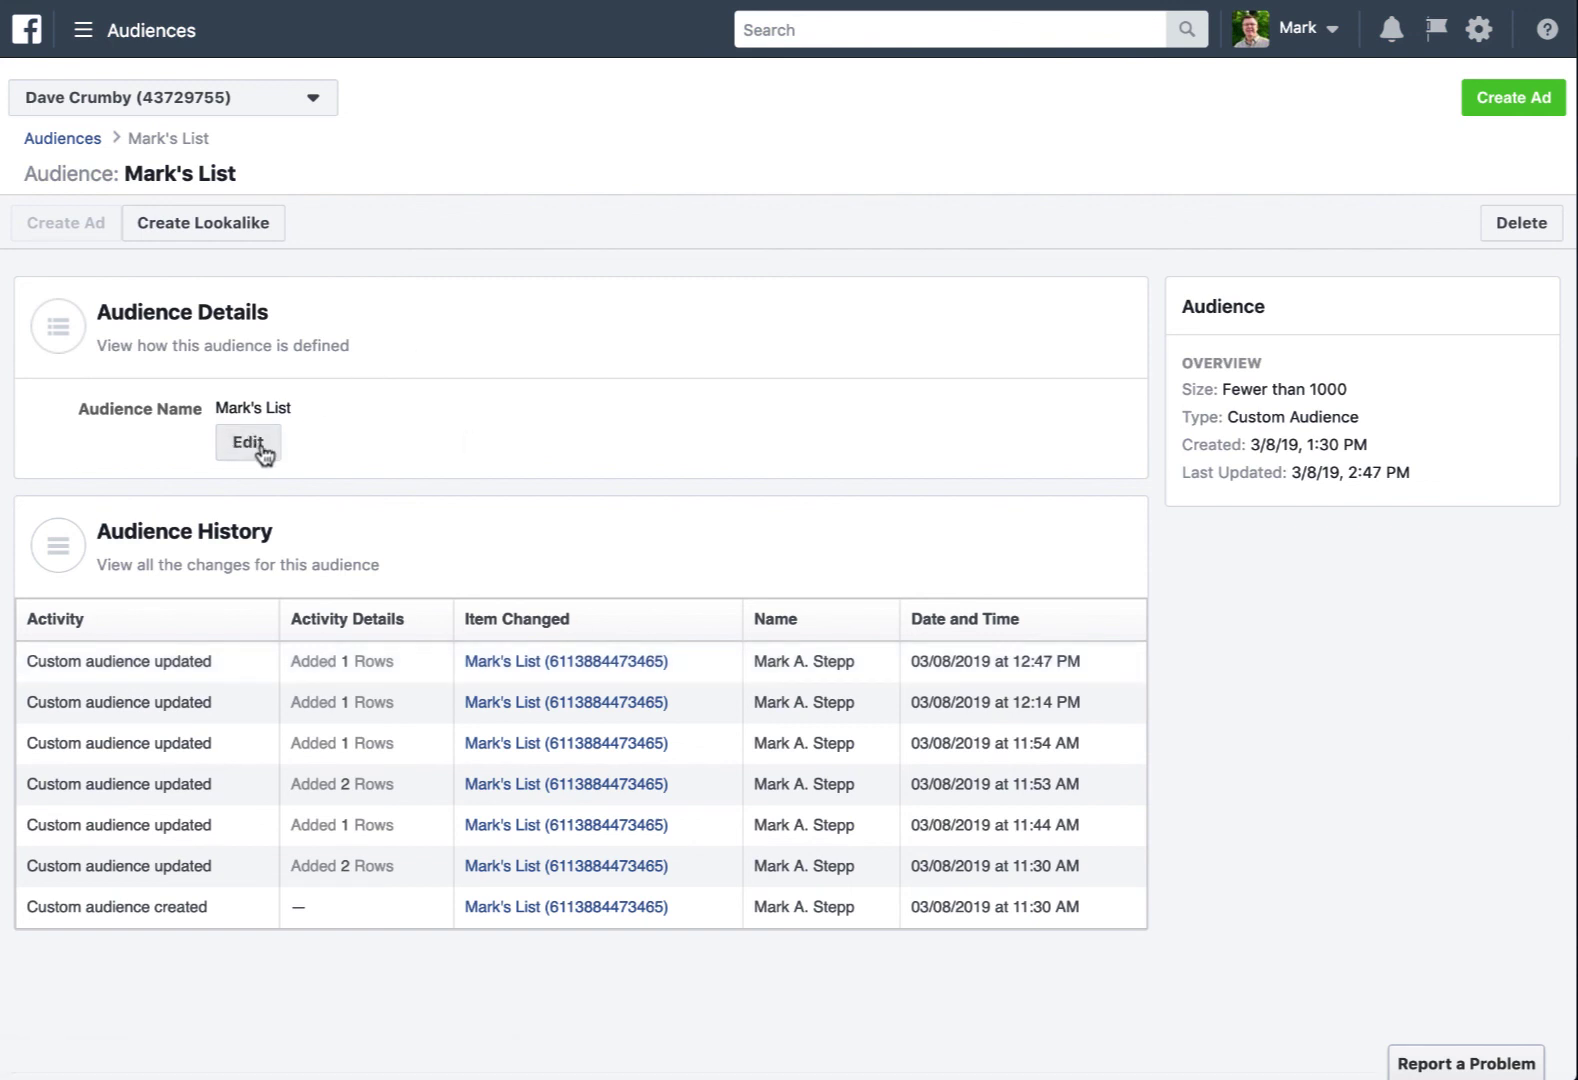
{"action": "left_click", "coordinate": [250, 442]}
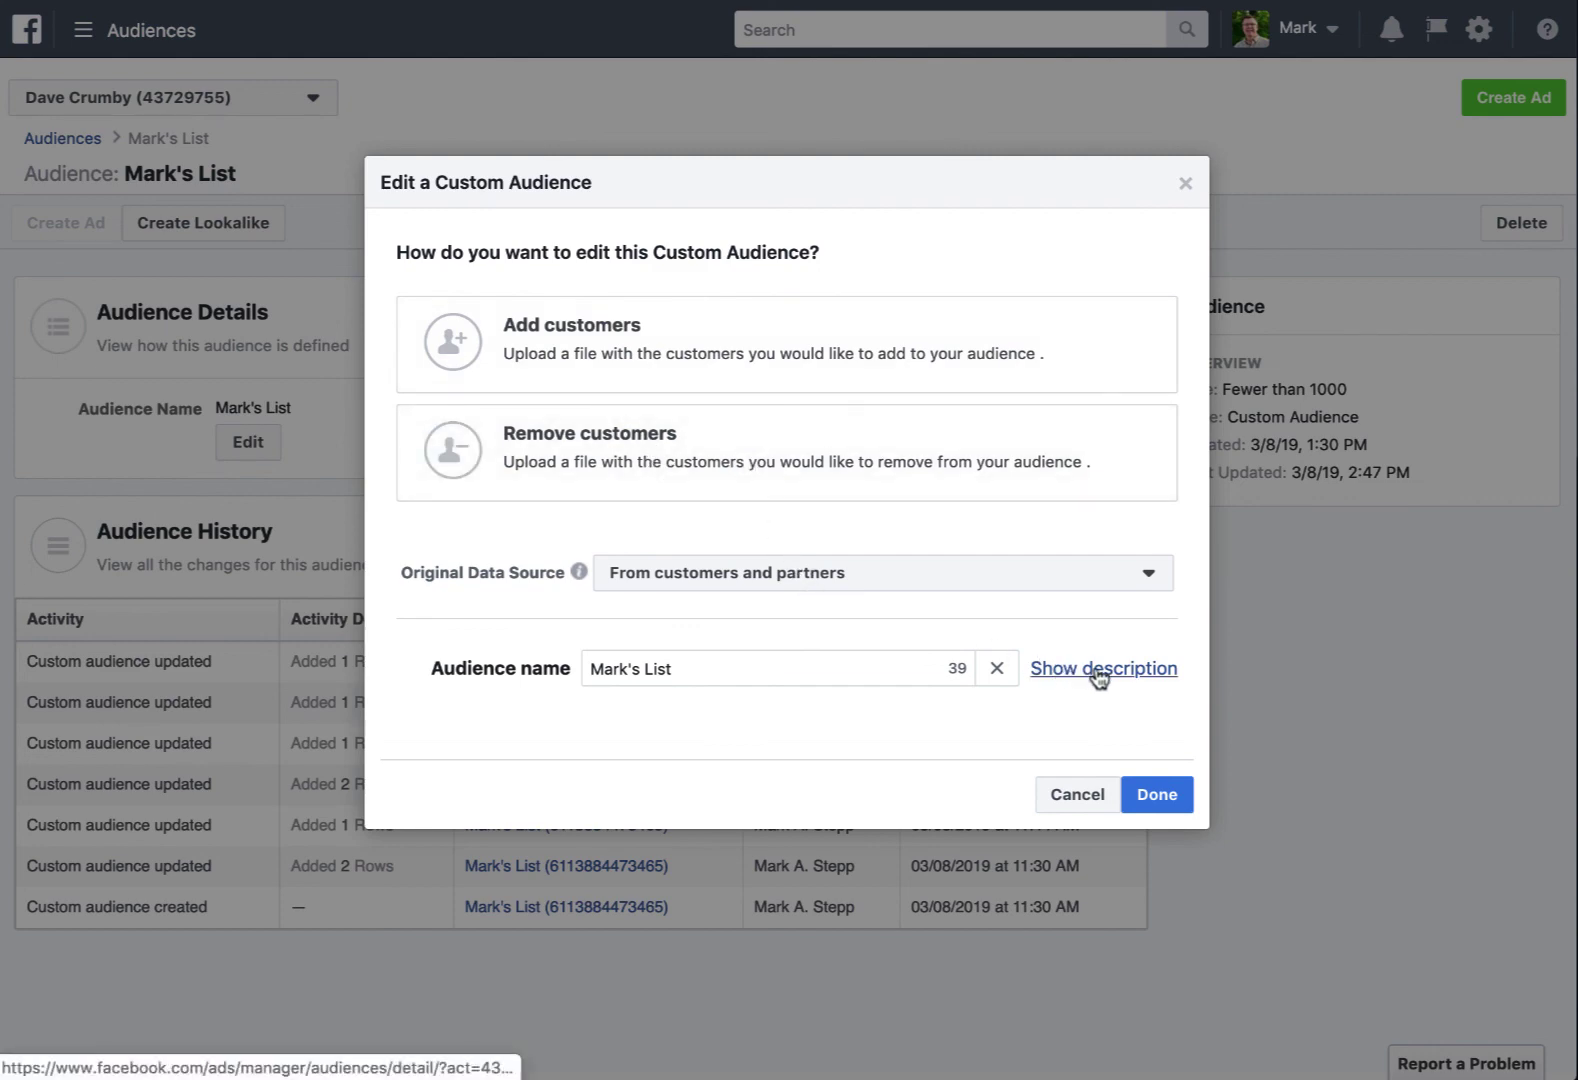
{"action": "left_click", "coordinate": [1077, 794]}
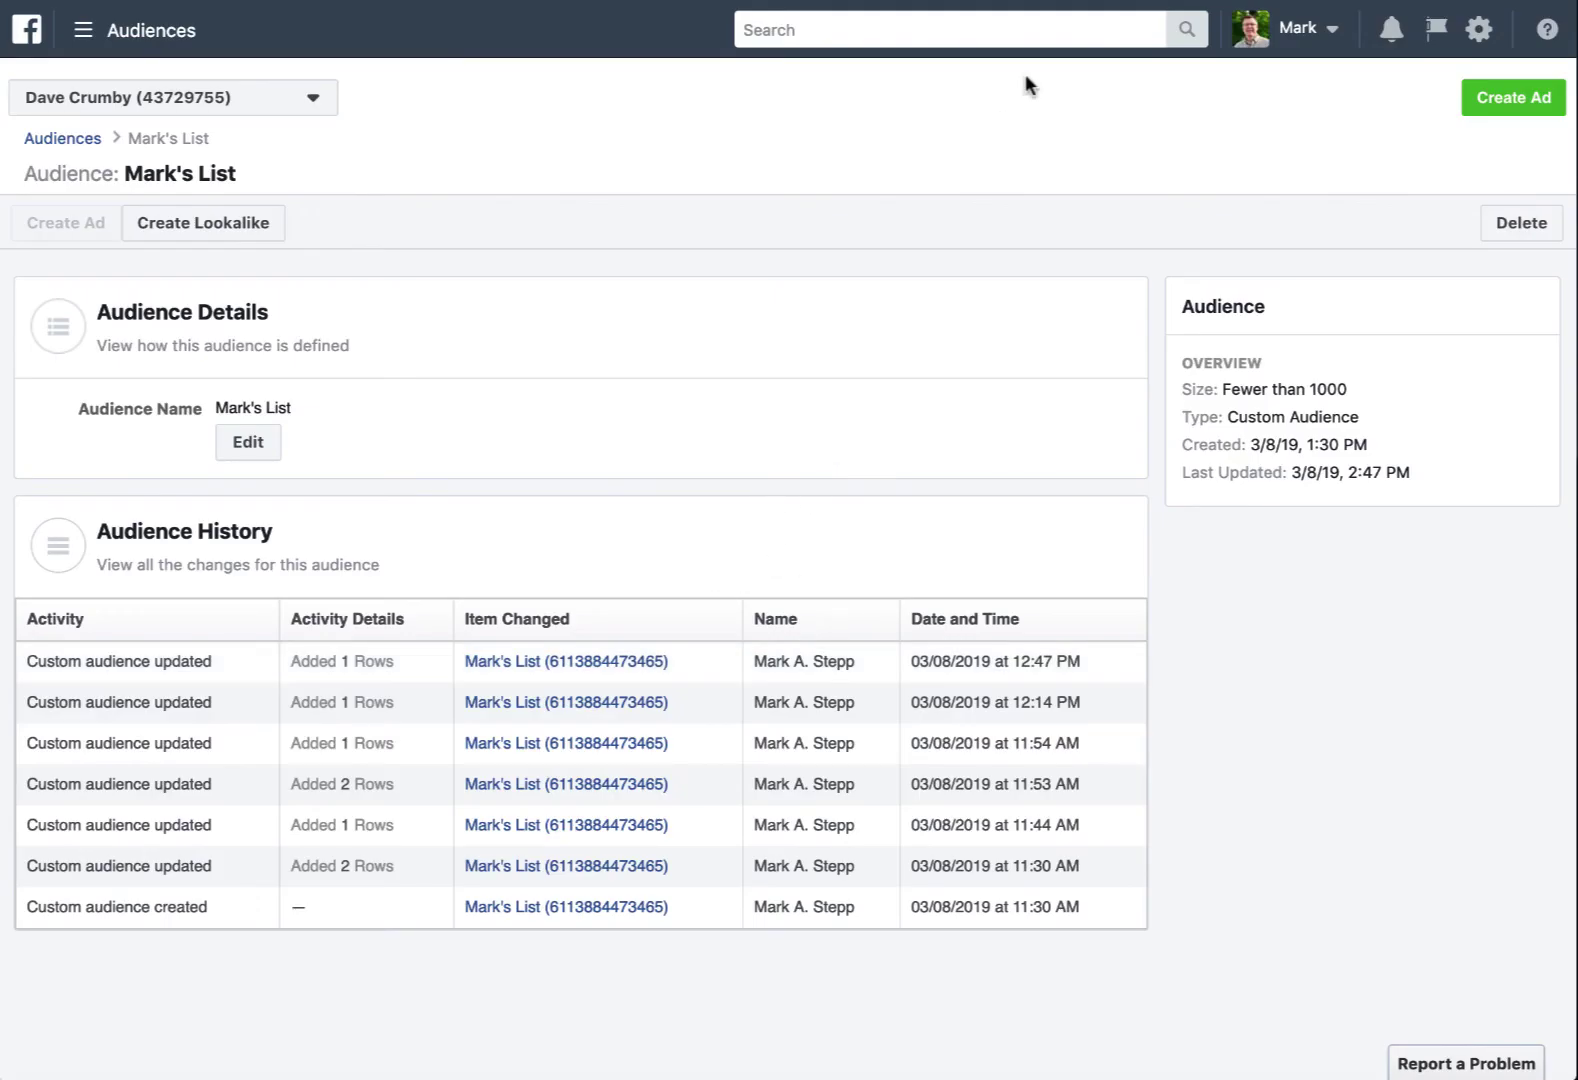